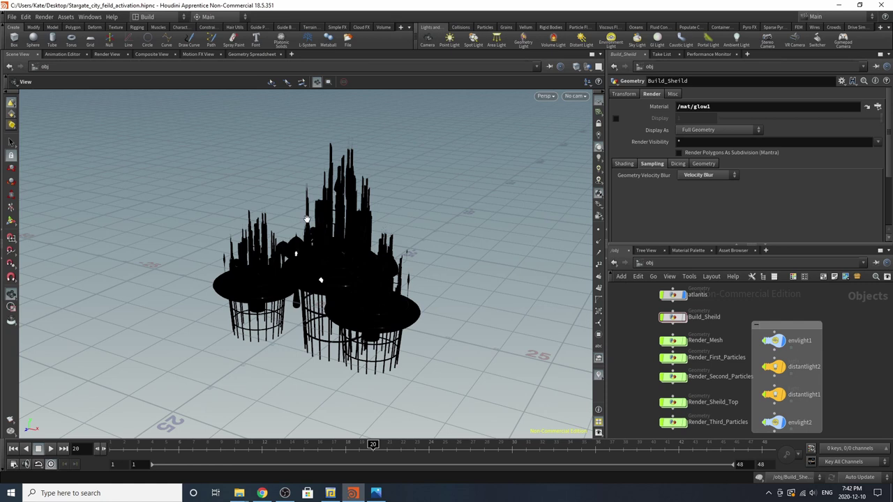
Switch off material shading in the viewport so the city model shows in plain grey.
scroll(307, 227, "up", 2)
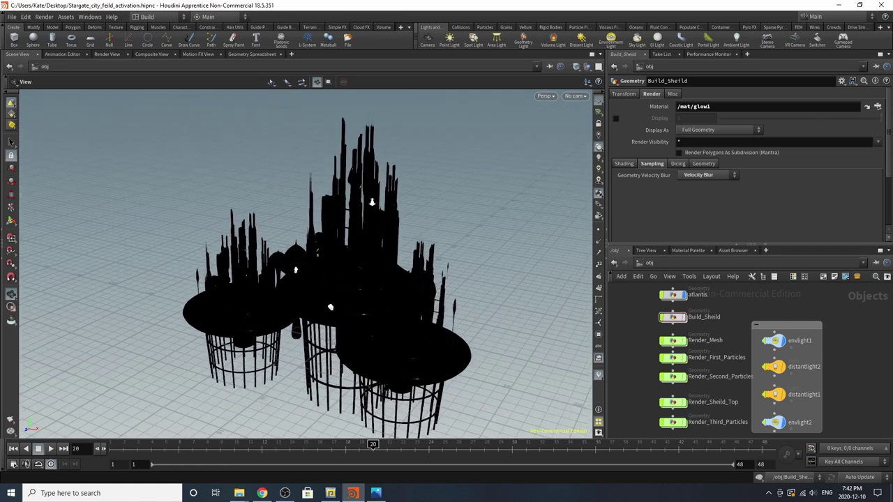
left_click(599, 194)
scroll(262, 283, "up", 4)
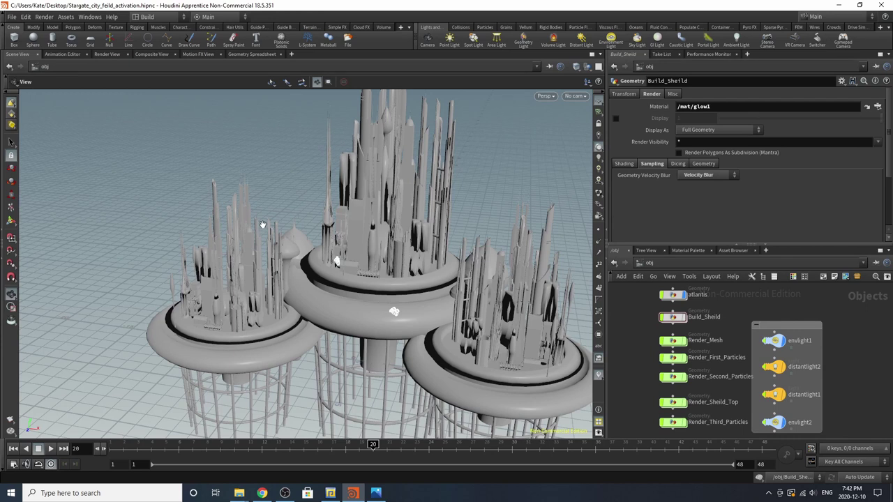
Open the atlantis geometry network, display the Convert result, and review the source file and Convert node settings.
left_click(671, 296)
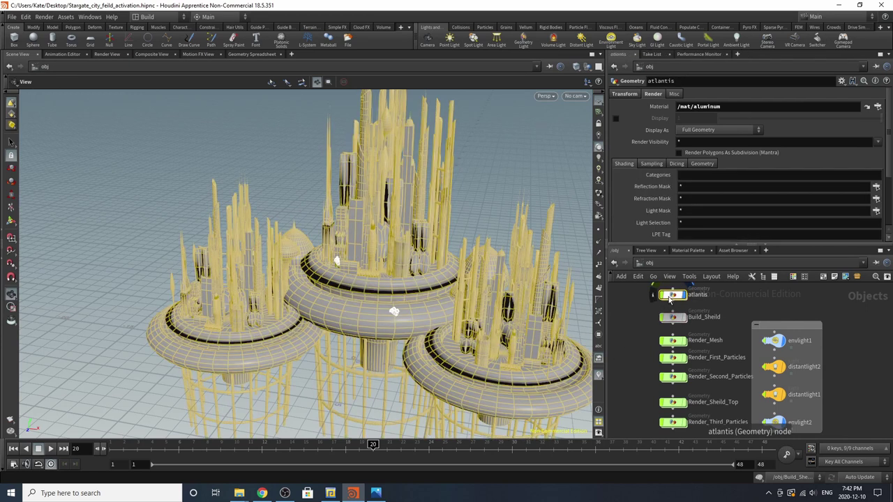
double_click(670, 295)
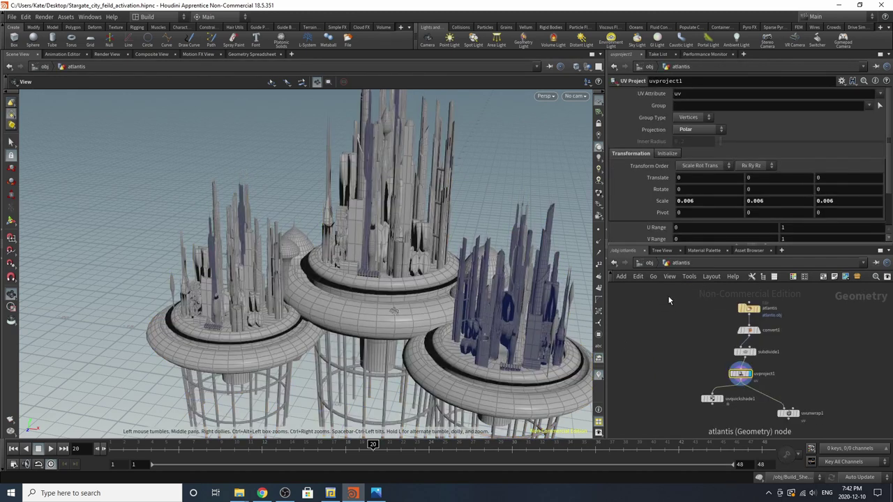
scroll(753, 338, "up", 3)
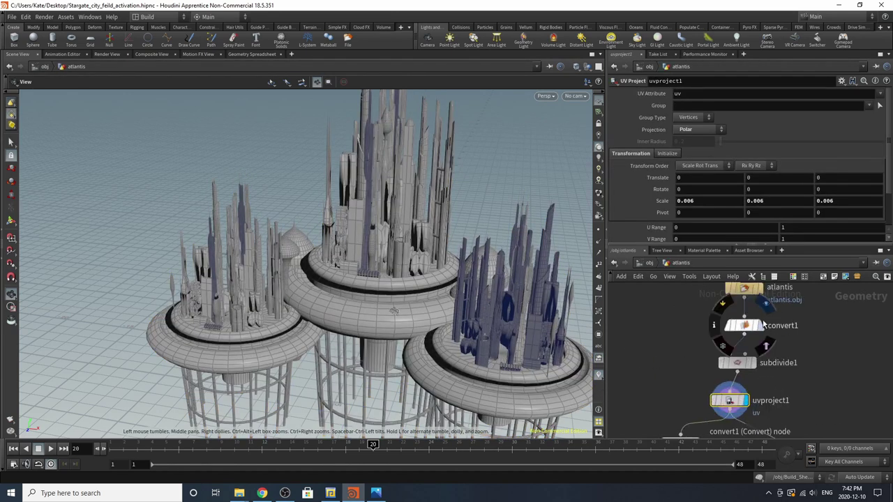
left_click(765, 304)
left_click(745, 289)
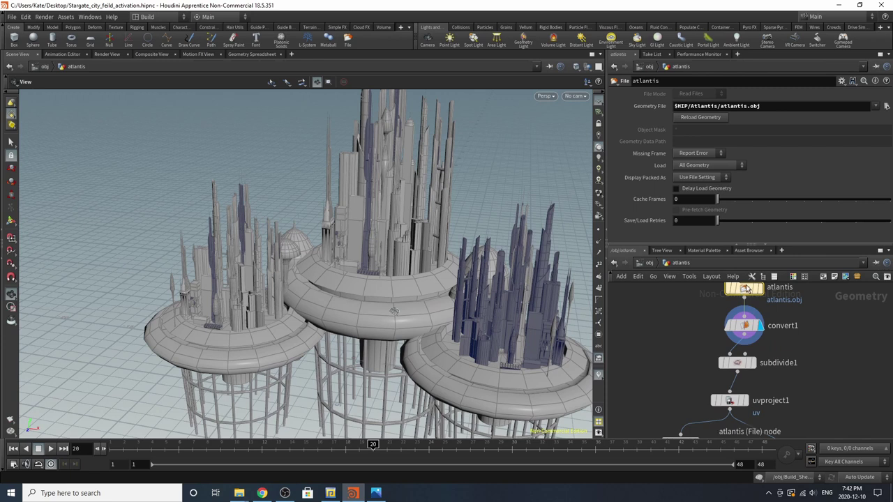
left_click(744, 325)
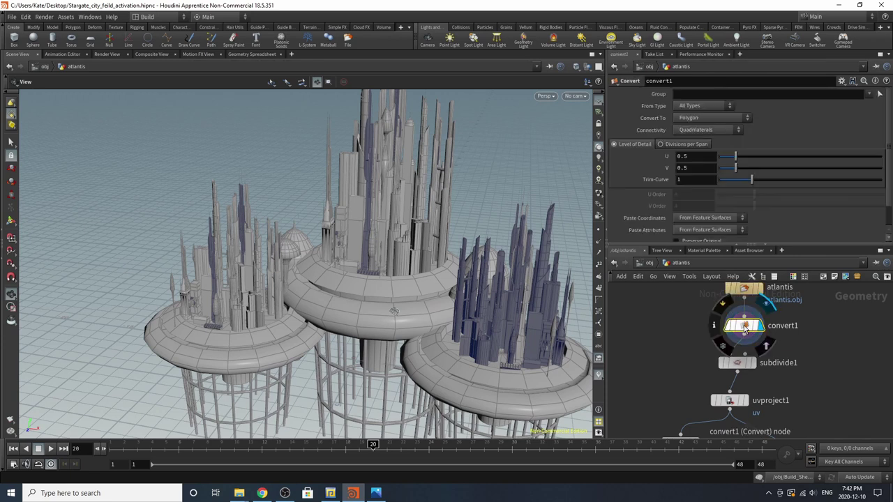
Display the Subdivide and UV Project results in turn, review both nodes' settings, and return to the object level.
left_click(745, 377)
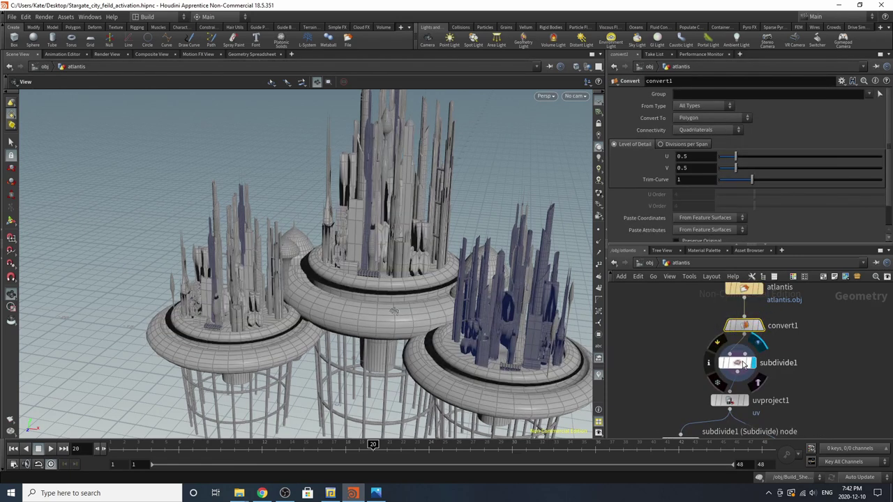
left_click(745, 364)
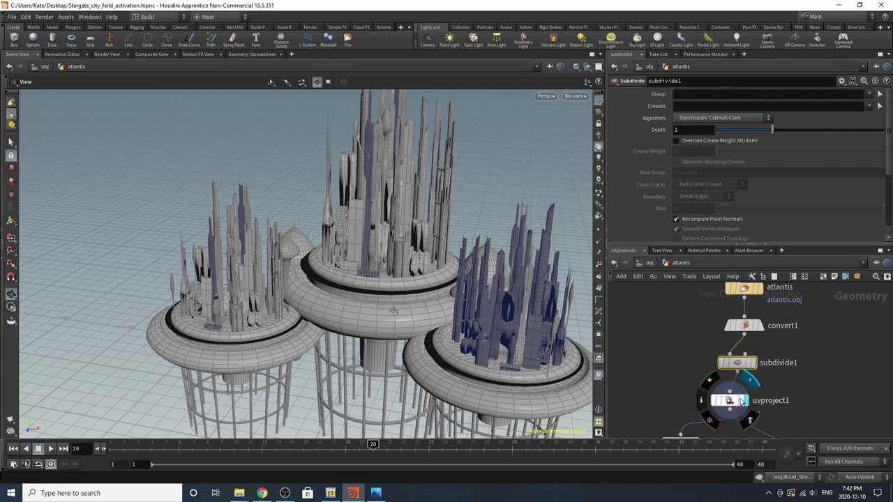
left_click(717, 402)
scroll(712, 421, "down", 3)
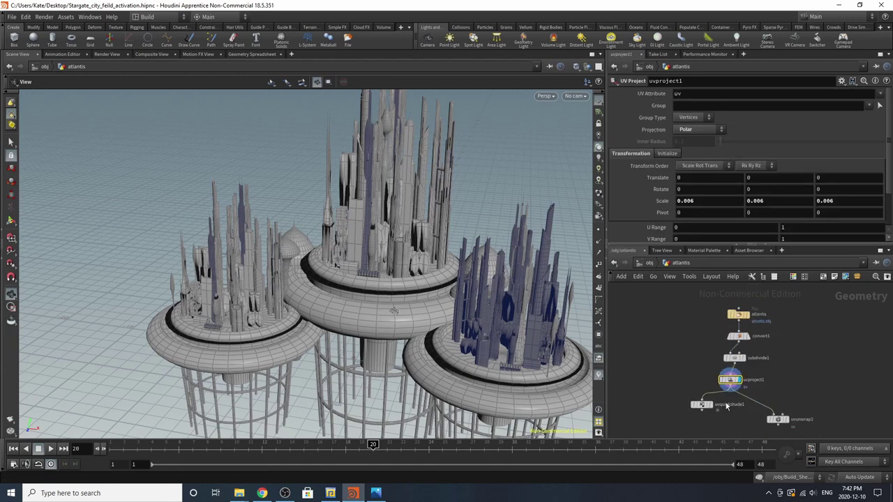
scroll(727, 412, "up", 3)
left_click(813, 424)
left_click(729, 357)
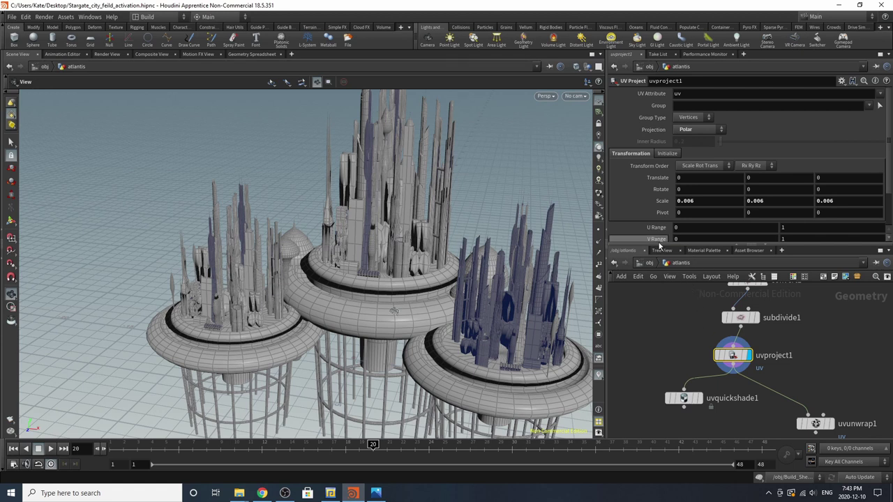
left_click(650, 262)
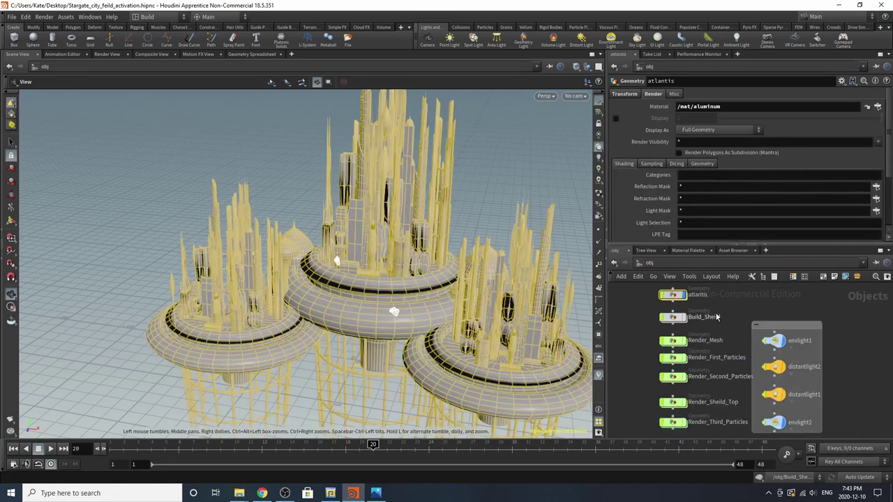
Turn on viewport display for the five render geometry nodes, from Render_Mesh through Render_Third_Particles.
scroll(709, 416, "up", 3)
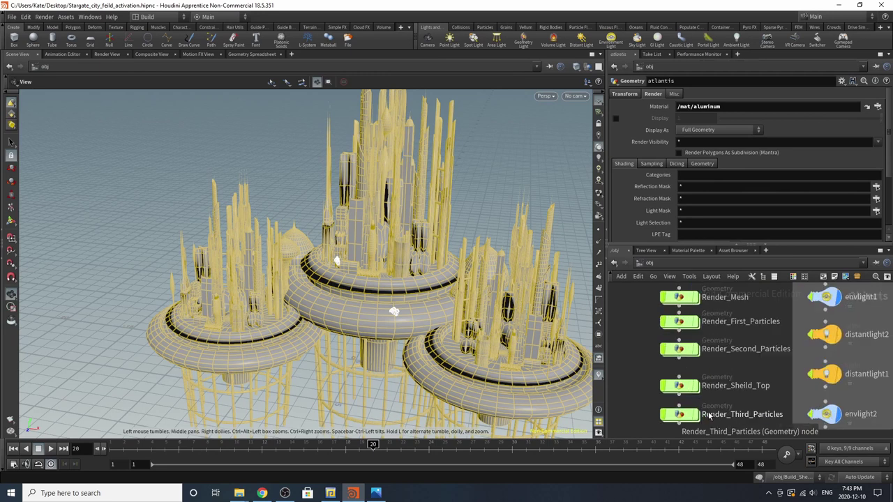
scroll(709, 416, "down", 2)
left_click_drag(651, 316, 702, 430)
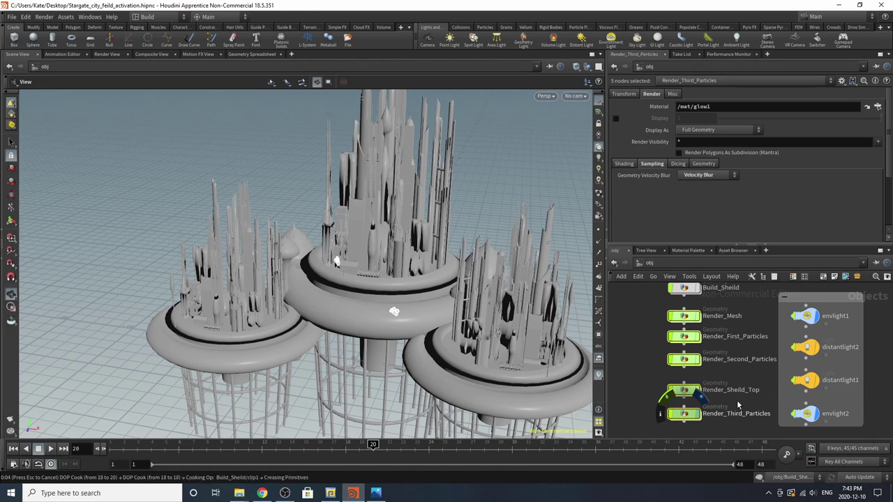
left_click(697, 390)
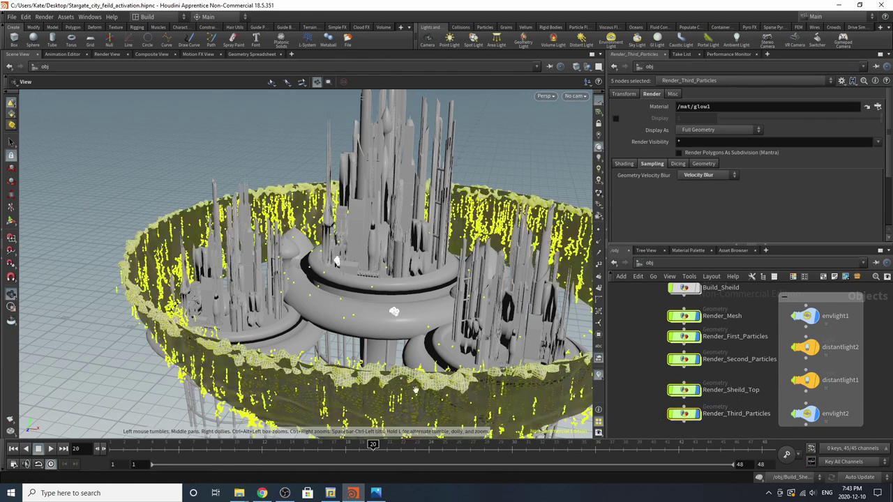
right_click_drag(401, 330, 369, 314)
left_click_drag(370, 315, 328, 281)
scroll(490, 231, "up", 3)
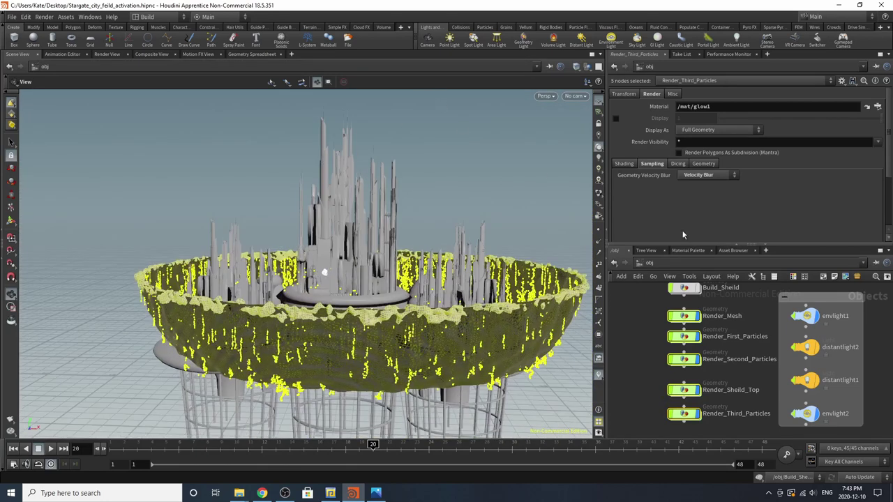
scroll(632, 344, "down", 1)
scroll(634, 347, "down", 2)
left_click(716, 310)
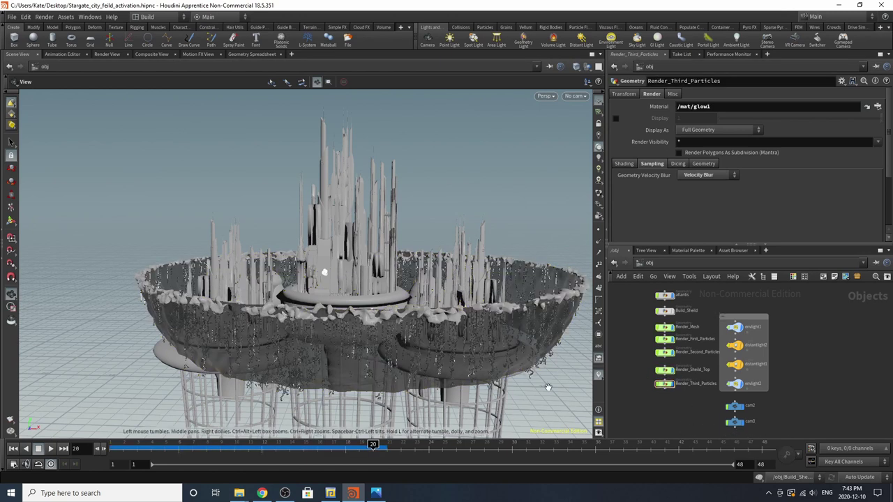
Look at the scene through cam2 and cam3, and go back to the free perspective view.
scroll(724, 419, "up", 2)
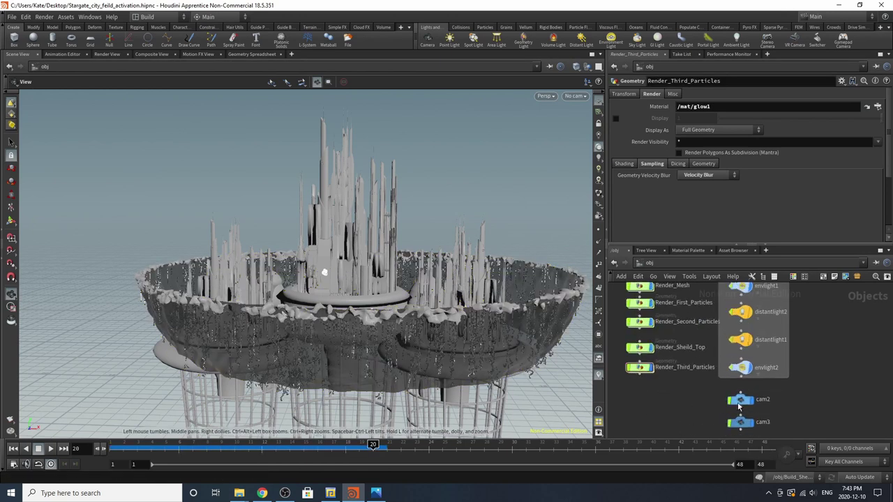
left_click(575, 96)
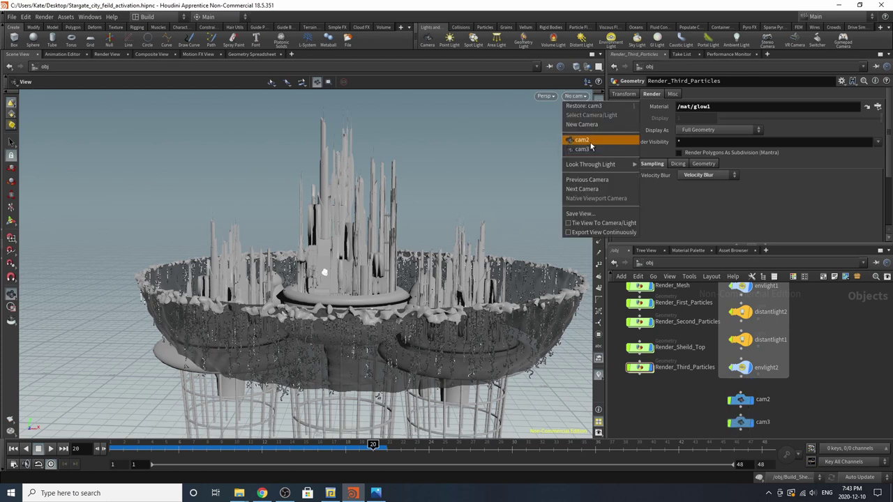
left_click(582, 141)
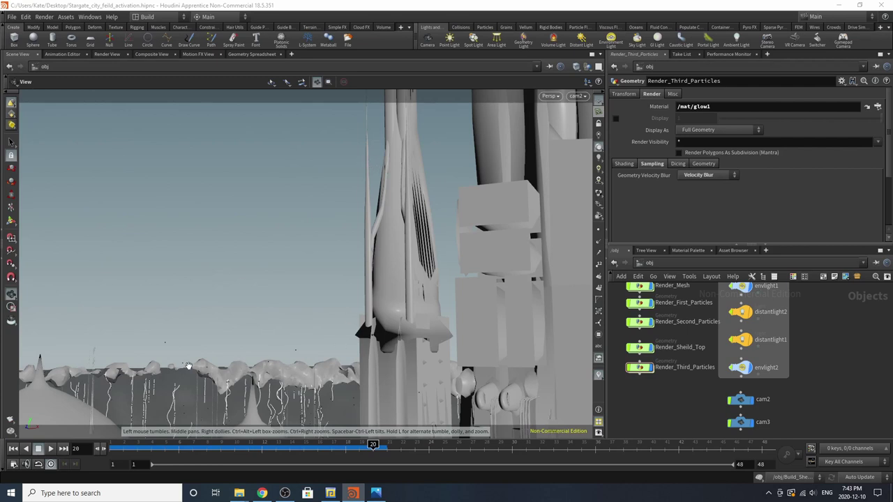
left_click(585, 96)
left_click(586, 151)
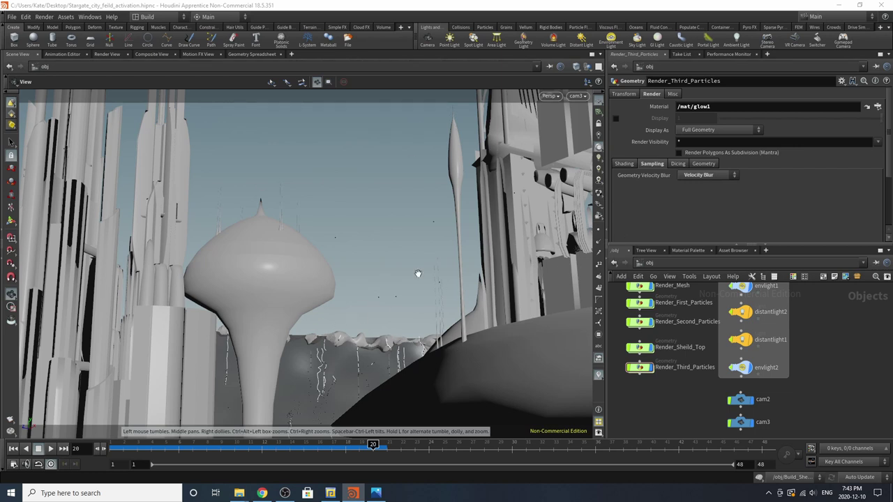
key("h")
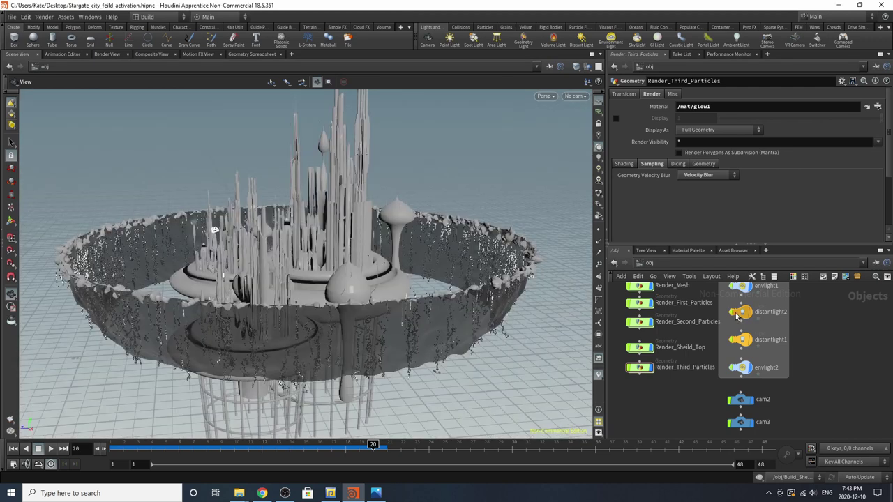
Delete the envlight2 environment light from the lights group.
scroll(737, 315, "down", 3)
scroll(698, 329, "up", 6)
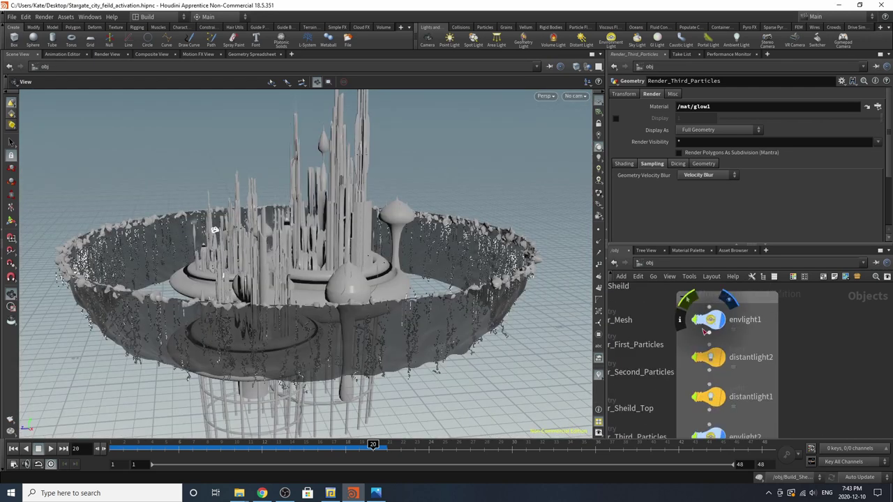
scroll(698, 330, "down", 2)
left_click(706, 398)
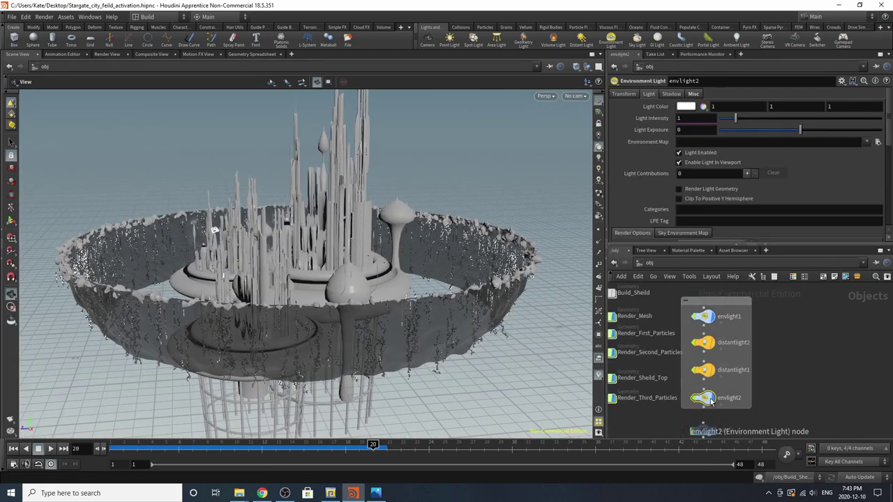
key("Delete")
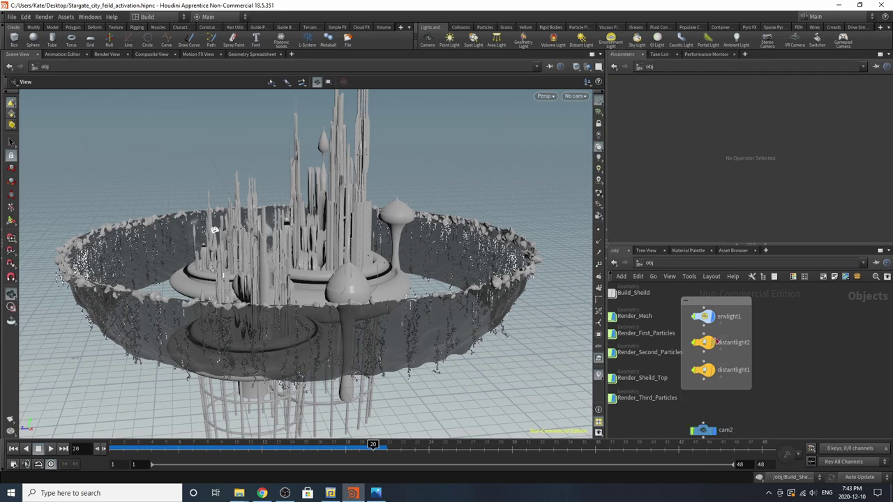
Review the light and transform settings of envlight1, distantlight2 and distantlight1.
left_click(703, 318)
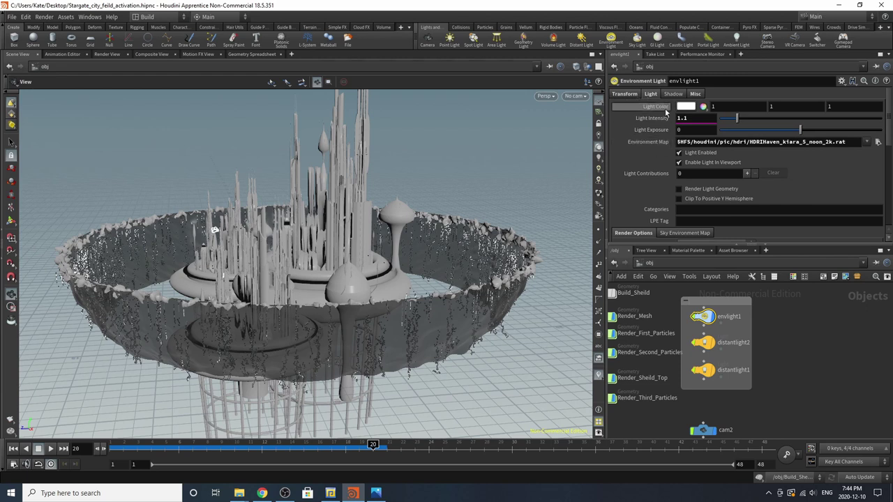
left_click(624, 94)
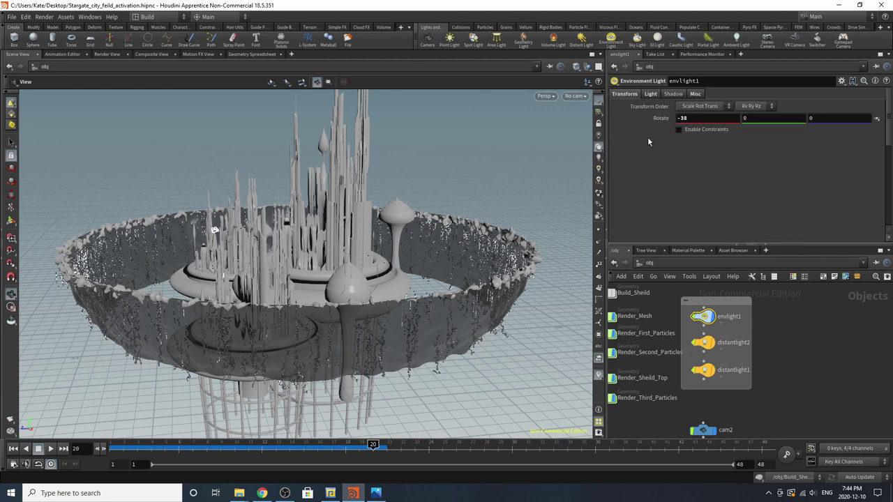
left_click(706, 346)
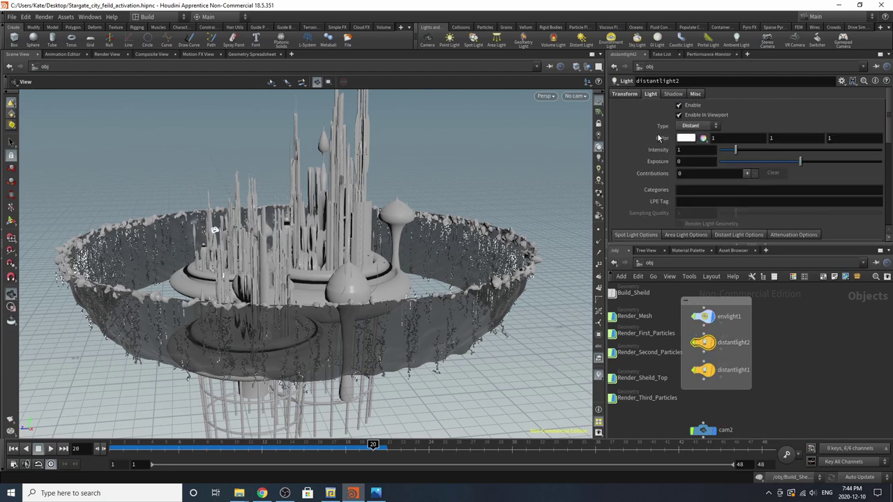
left_click(624, 94)
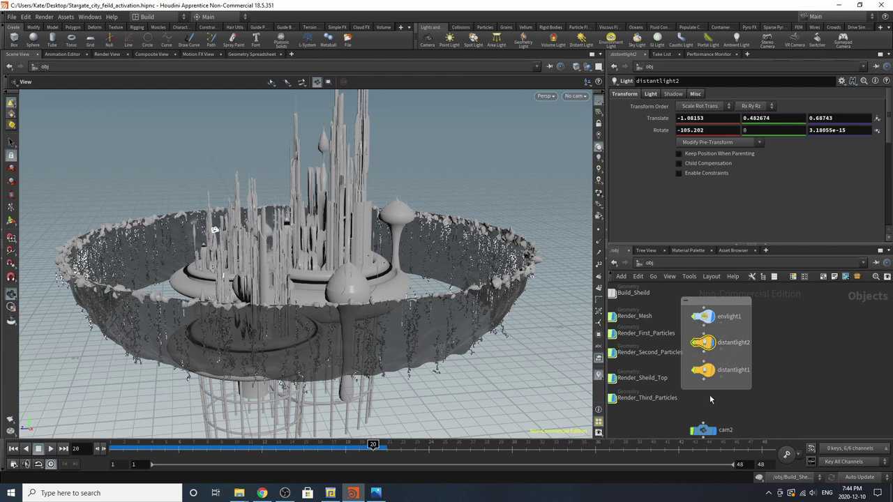
left_click_drag(192, 218, 235, 257)
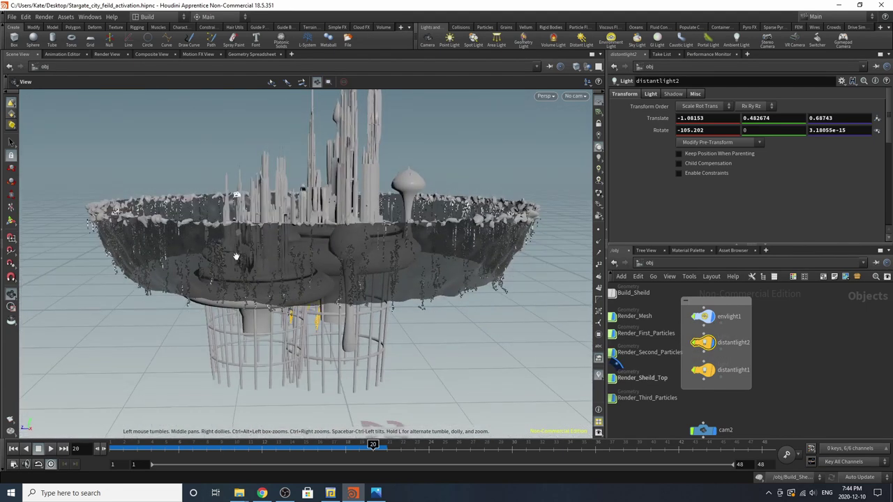
left_click(714, 374)
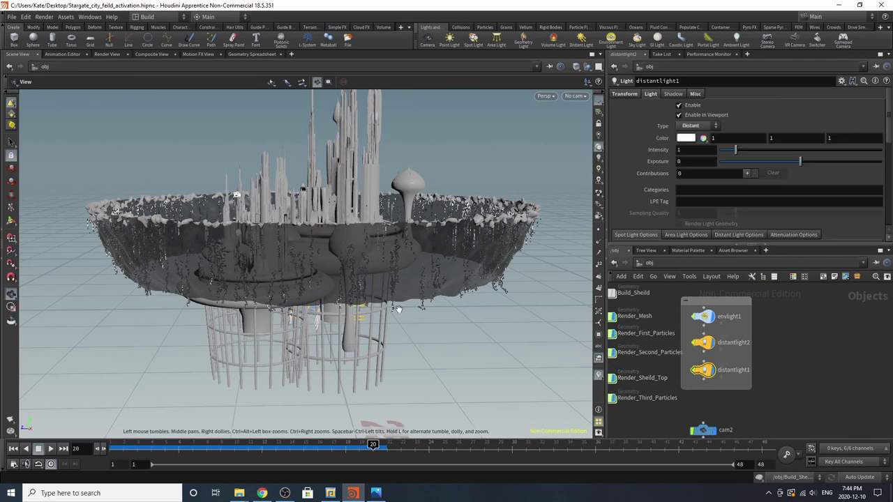
left_click(626, 93)
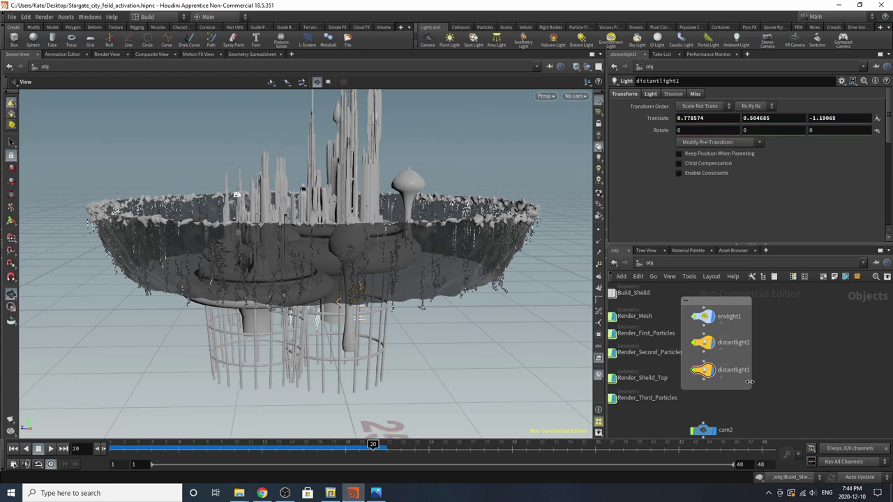
Select the atlantis geometry node at the object level to check its material assignment.
scroll(754, 390, "down", 3)
scroll(663, 369, "up", 2)
scroll(661, 367, "down", 2)
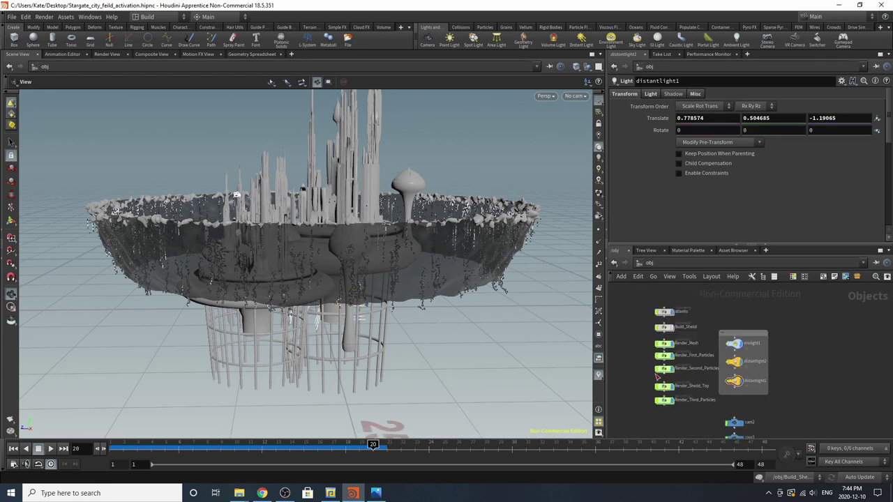
scroll(658, 363, "up", 3)
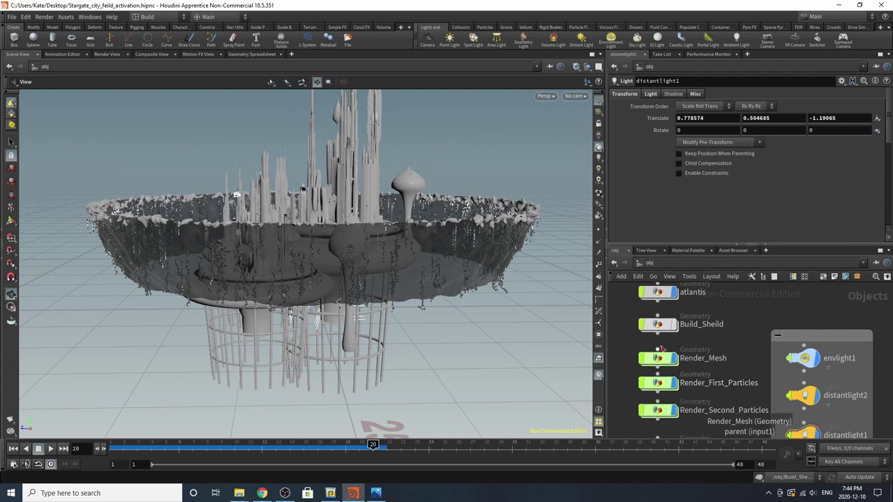
left_click(660, 293)
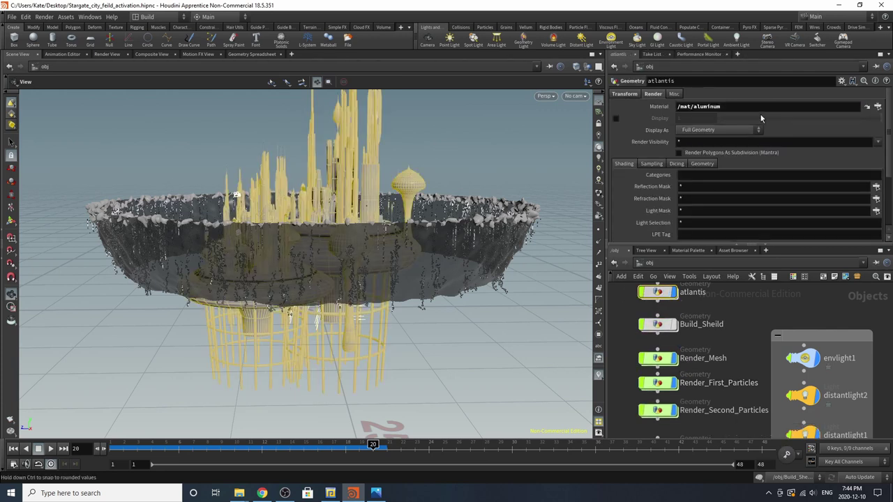
Open the aluminum material assigned to atlantis, auto-arrange the material network and rename the shader aluminum_Atlantis.
left_click(868, 107)
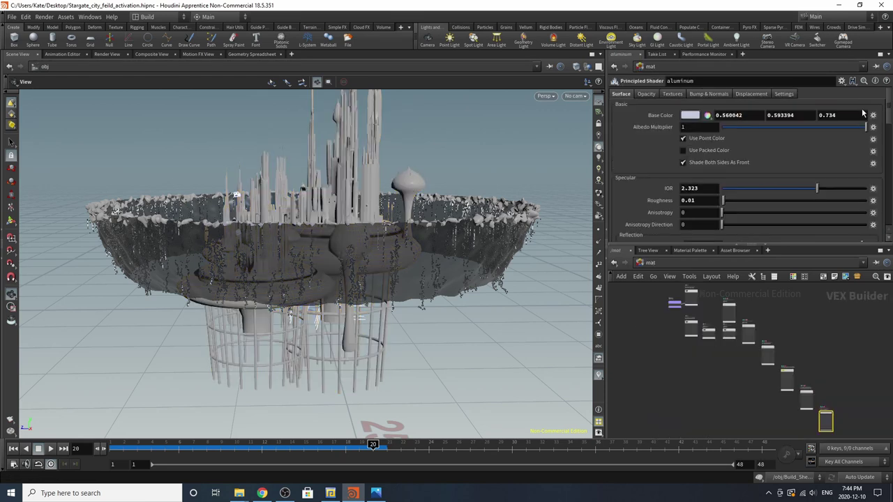
key("l")
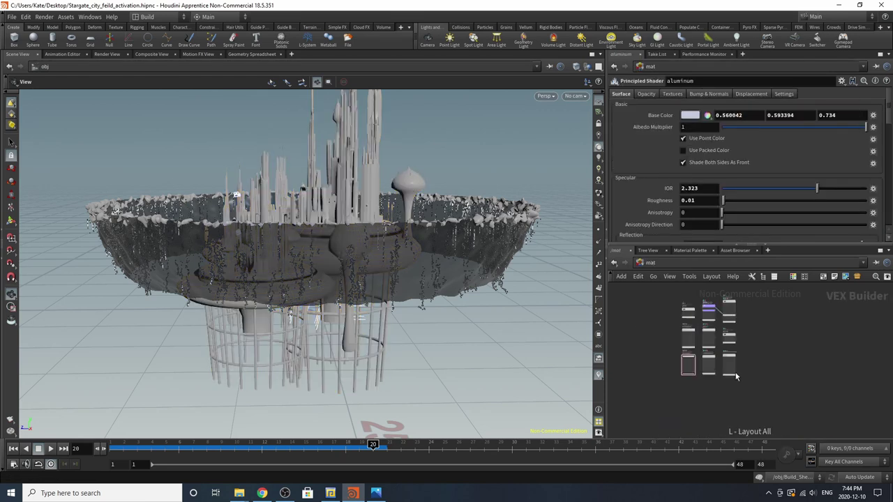
scroll(676, 383, "up", 4)
scroll(681, 339, "up", 3)
double_click(725, 337)
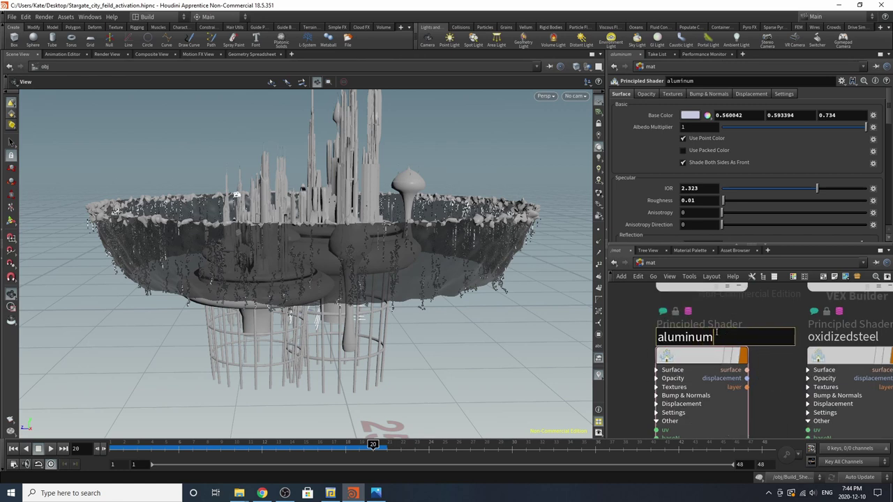
type("_Atlantis")
key("BackSpace")
key("BackSpace")
type("is")
key("Return")
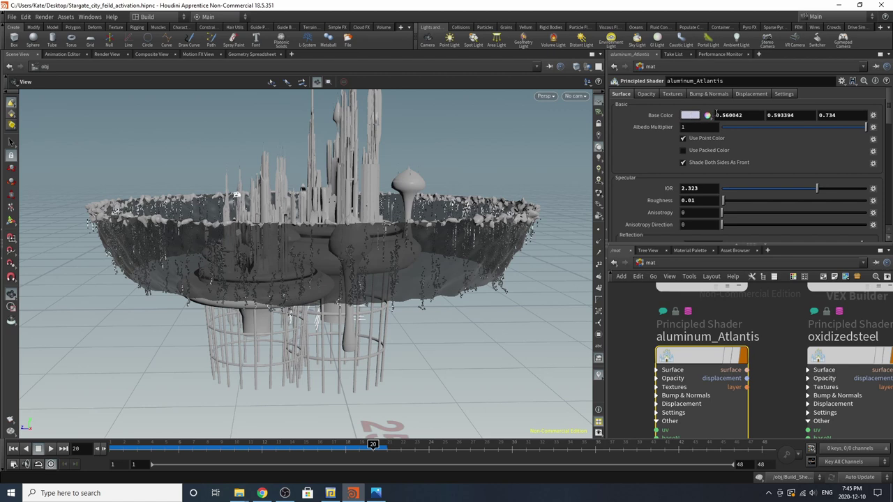
Review the specular, reflection, transparency, subsurface and sheen settings of aluminum_Atlantis, and return to the object level.
scroll(656, 181, "down", 3)
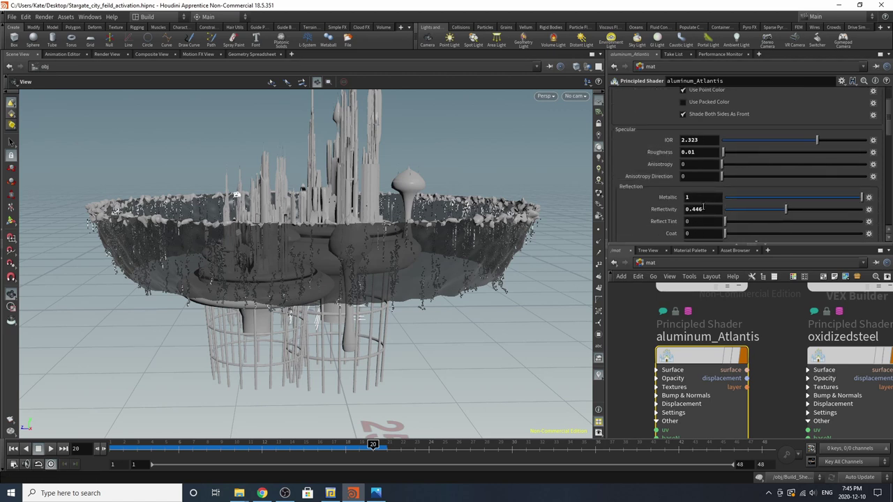
scroll(708, 218, "down", 3)
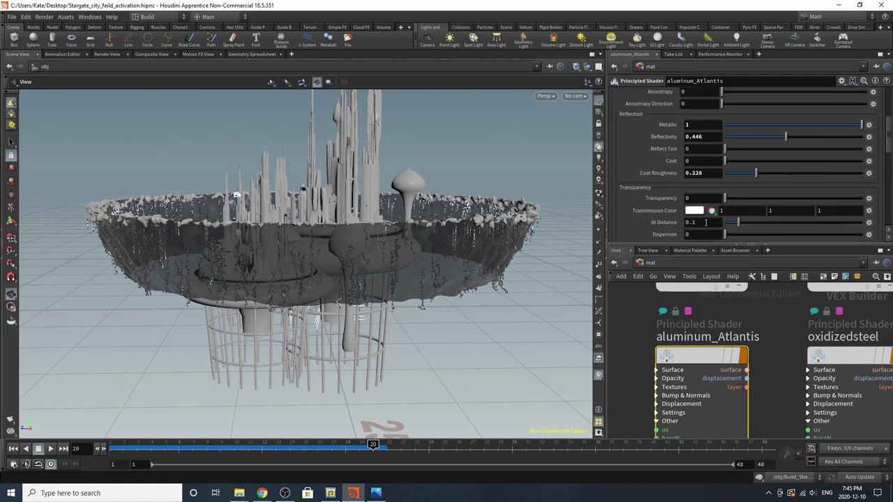
scroll(706, 222, "down", 5)
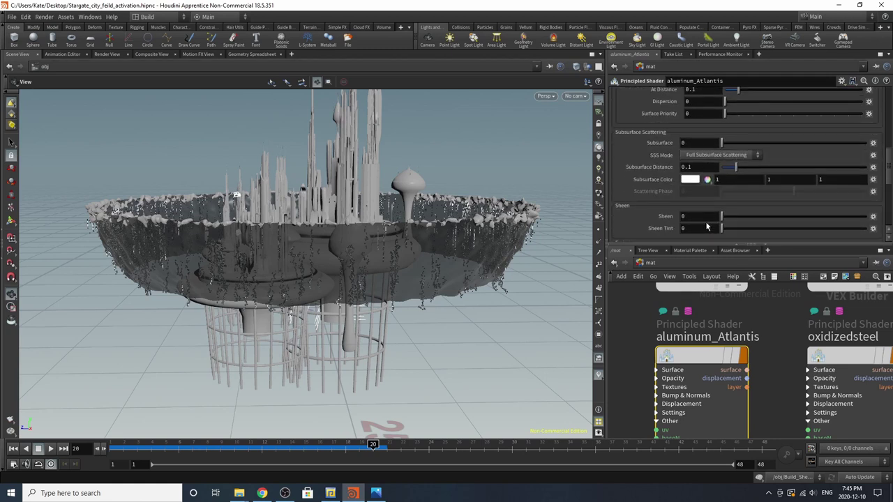
scroll(707, 228, "down", 2)
scroll(706, 227, "up", 5)
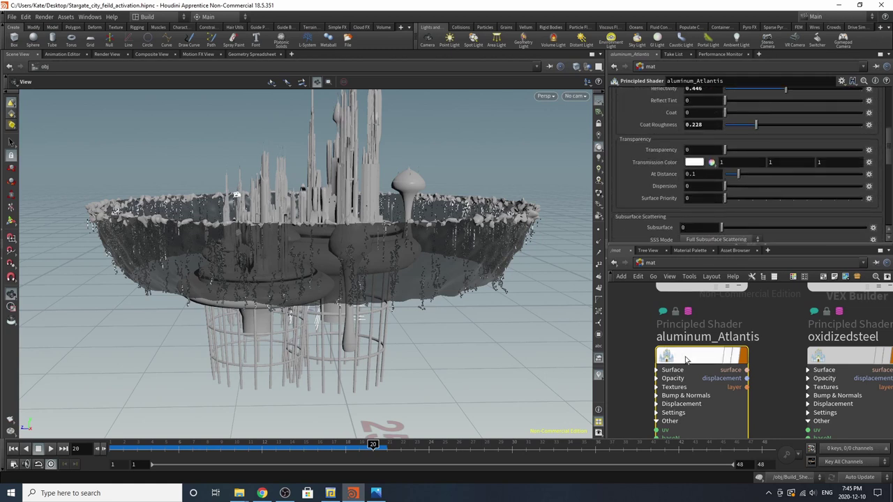
left_click(615, 263)
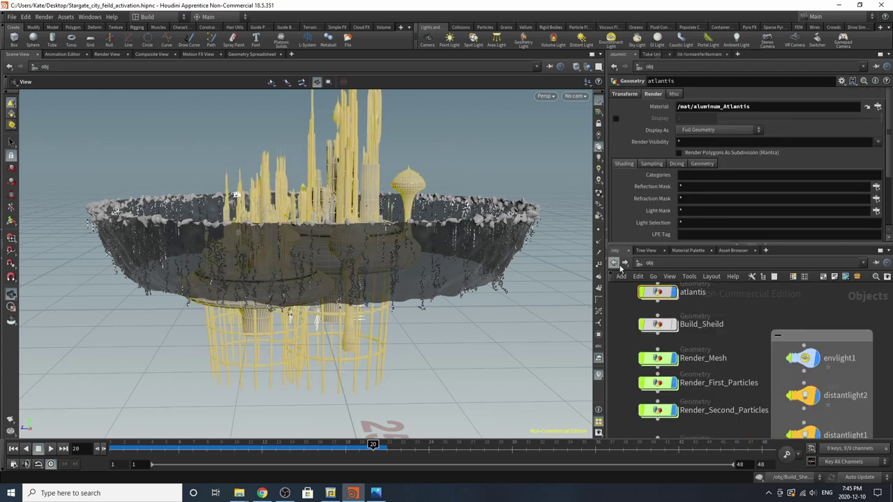
Select the Render_Mesh geometry and check the shield at frames 12 and 17.
left_click(658, 358)
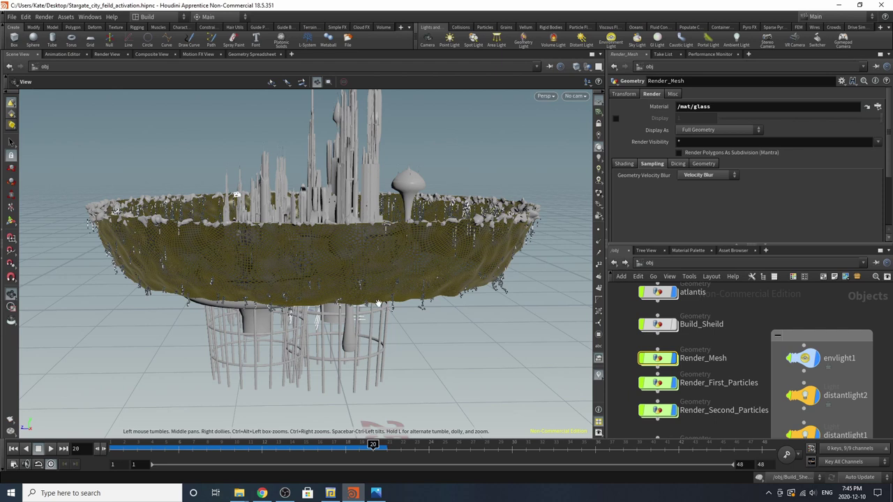
left_click(261, 444)
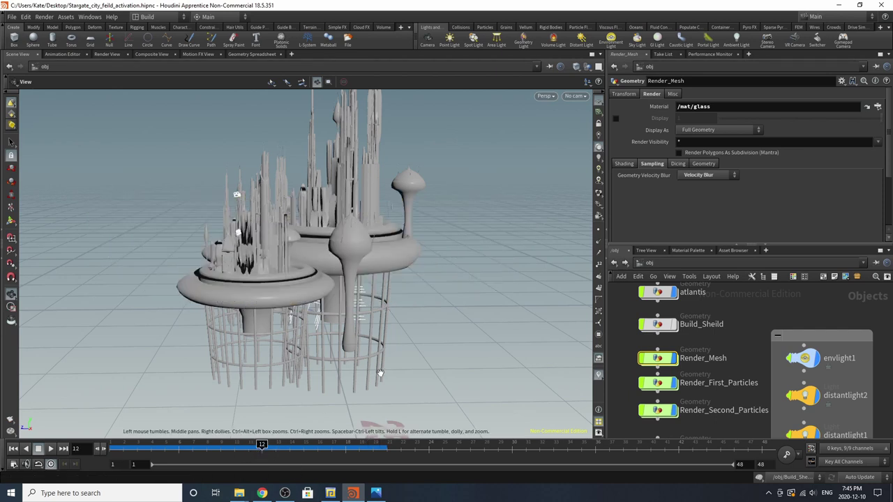
left_click(331, 445)
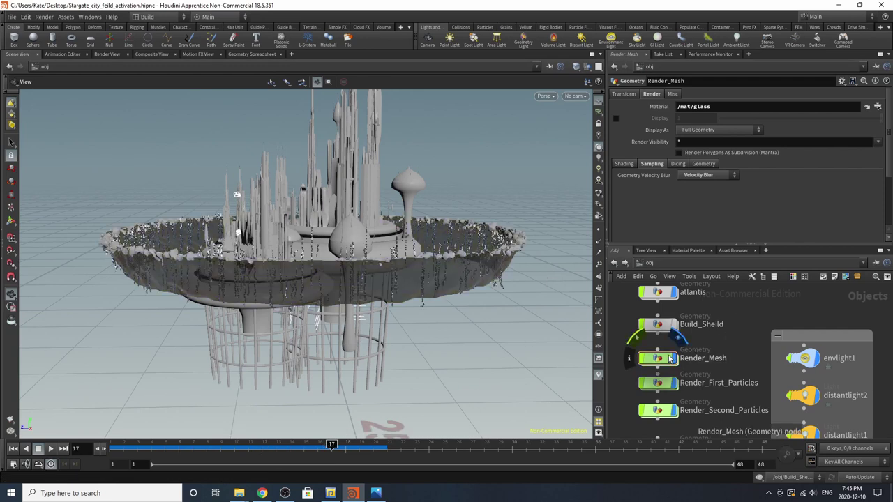
Open the glass material assigned to Render_Mesh and rename it glass_mesh.
left_click(868, 107)
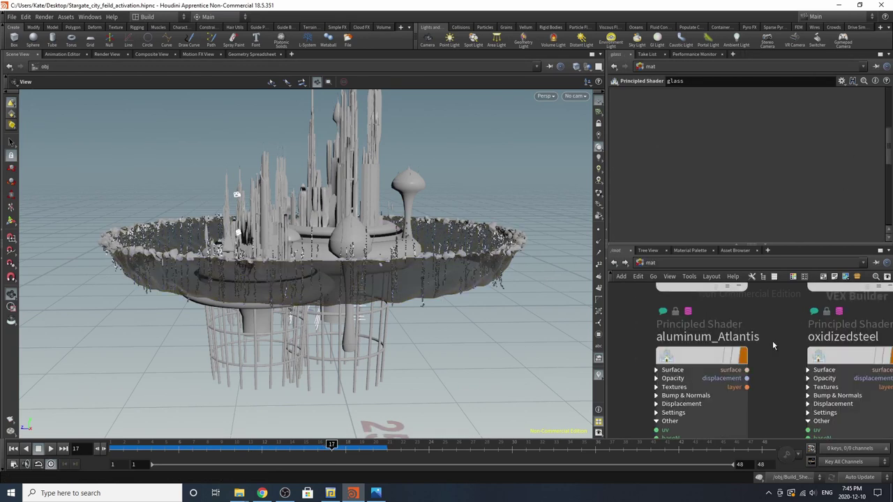
scroll(705, 389, "down", 5)
scroll(767, 319, "up", 7)
middle_click_drag(760, 338, 745, 369)
scroll(746, 369, "down", 1)
left_click_drag(726, 353, 667, 325)
left_click_drag(644, 411, 620, 340)
scroll(714, 334, "down", 3)
scroll(701, 380, "up", 5)
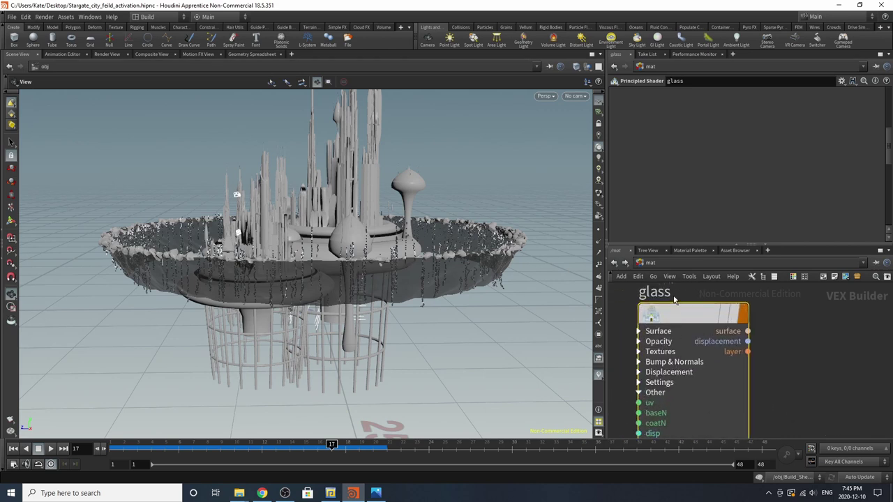
double_click(670, 295)
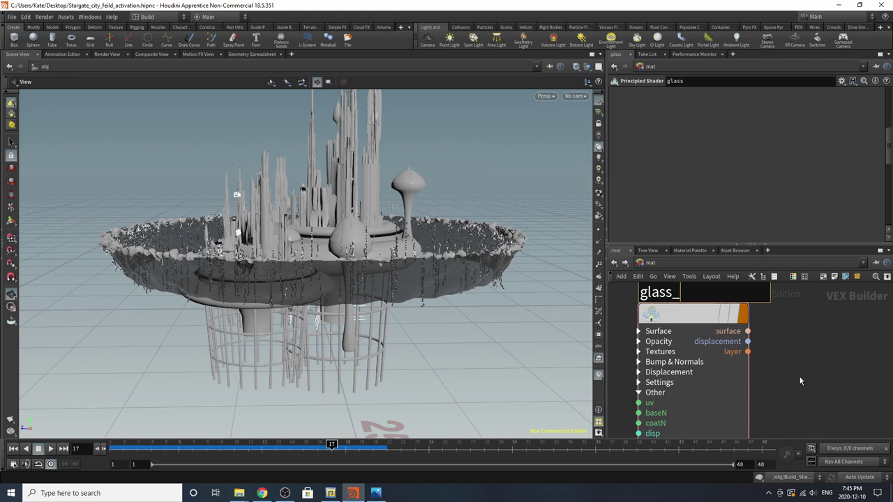
type("_mesh")
key("Return")
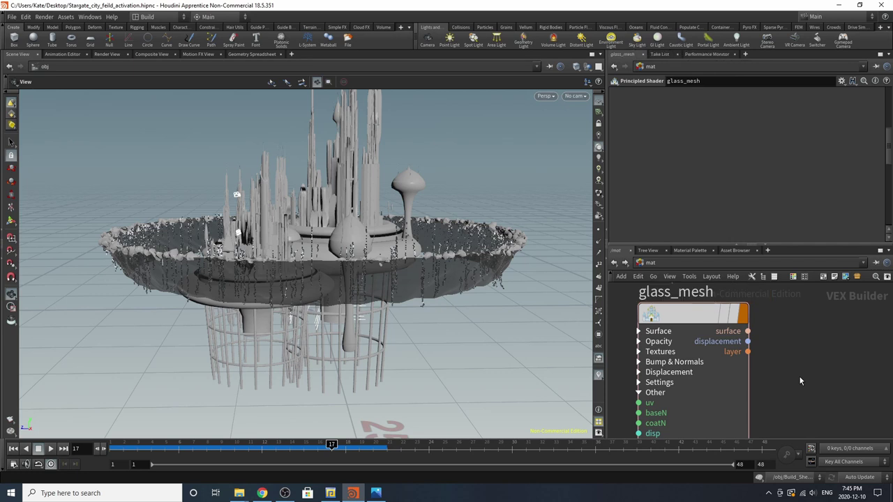
Open the glow material assigned to Render_First_Particles and rename it glow_Particles_first.
left_click(614, 263)
left_click(666, 384)
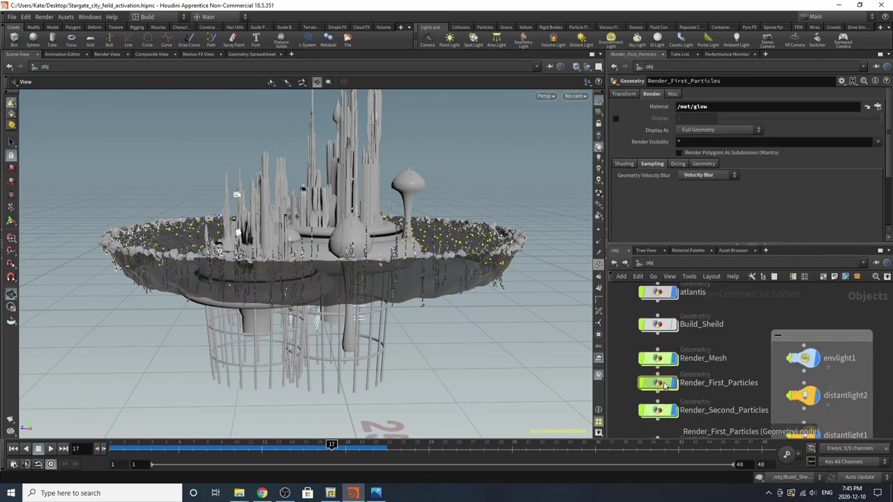
scroll(667, 326, "down", 3)
scroll(671, 387, "up", 4)
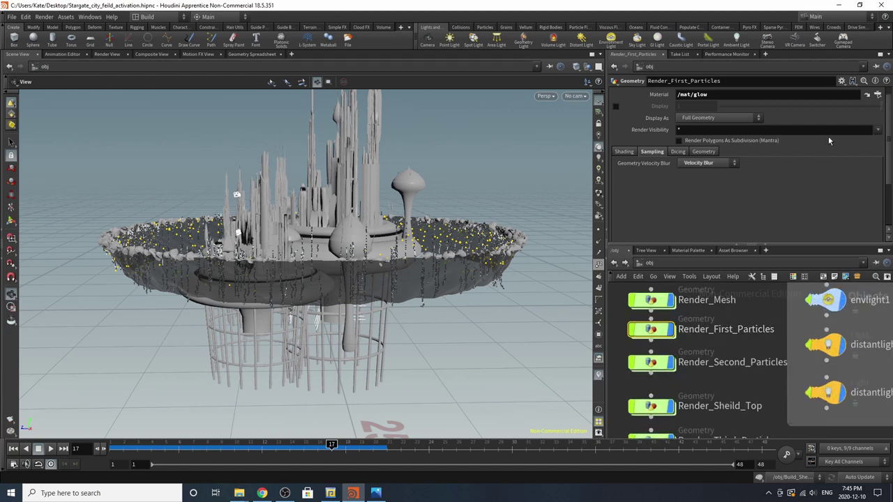
left_click(868, 95)
scroll(769, 390, "down", 4)
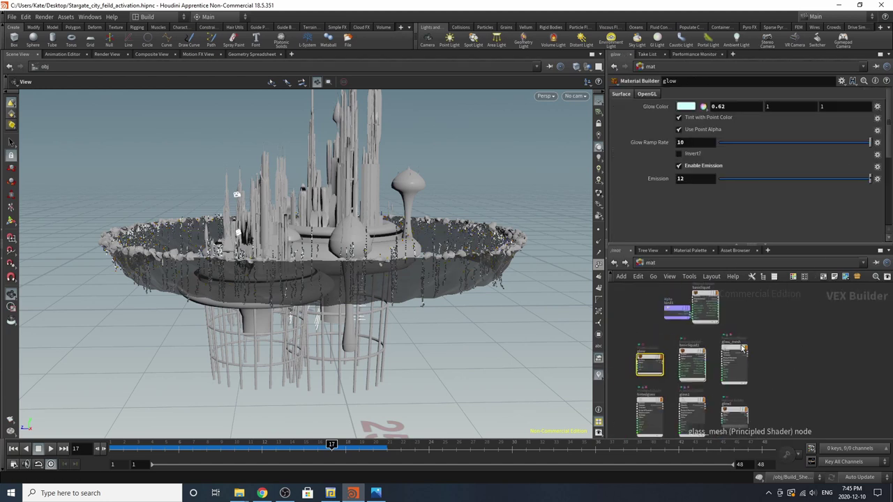
scroll(654, 364, "up", 4)
scroll(696, 342, "down", 3)
scroll(634, 341, "up", 3)
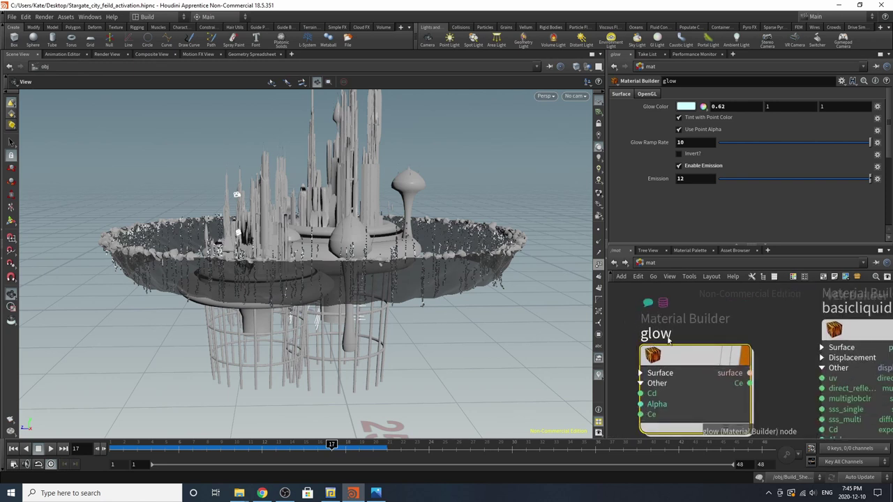
left_click(673, 337)
type("_Particles_first")
key("Return")
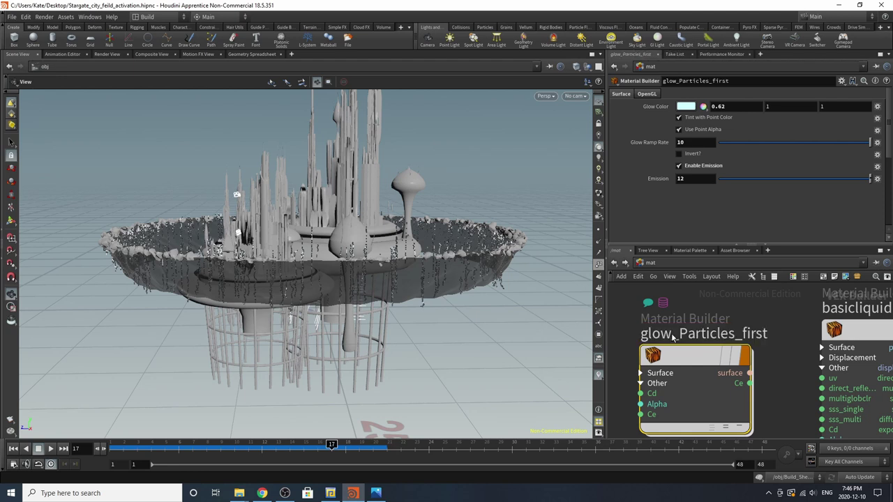
Return to the object level and check the material assignments of Render_Second_Particles and Render_Sheild_Top.
left_click(614, 263)
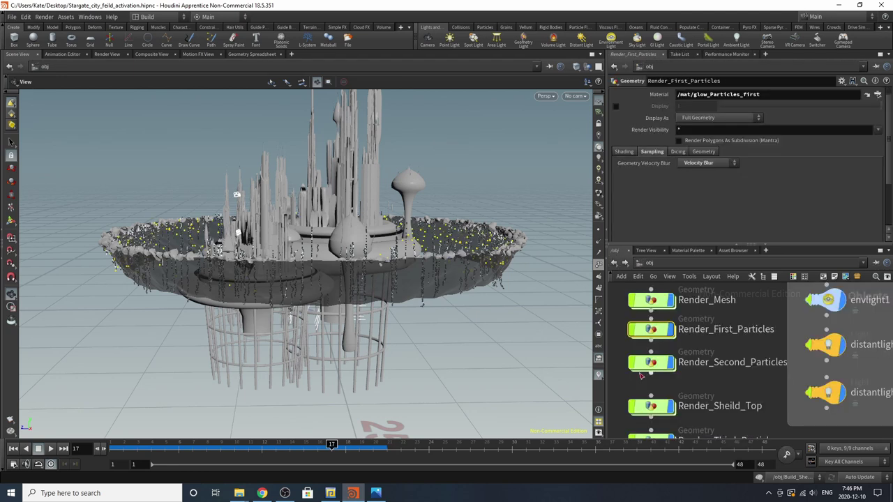
left_click(651, 362)
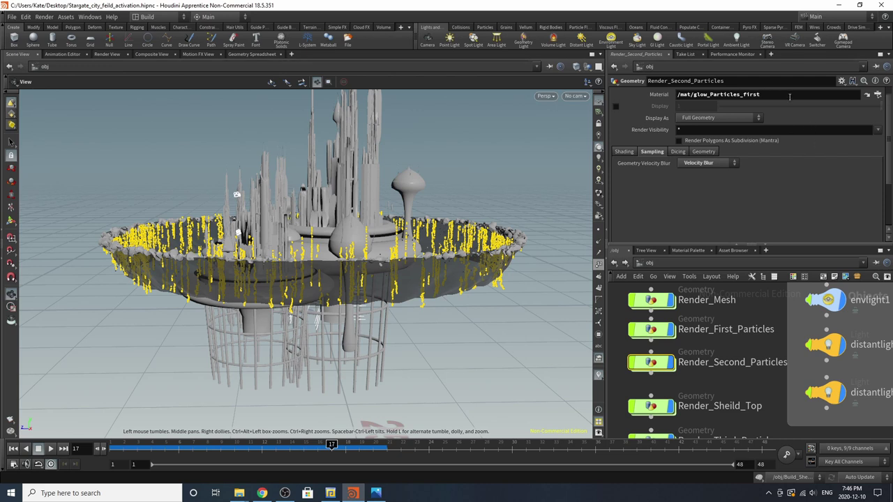
scroll(708, 332, "down", 3)
scroll(697, 406, "up", 3)
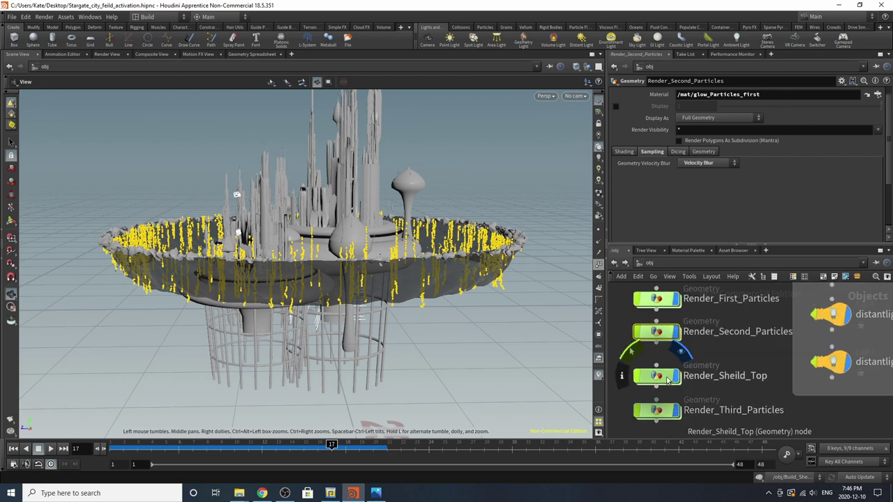
left_click(668, 379)
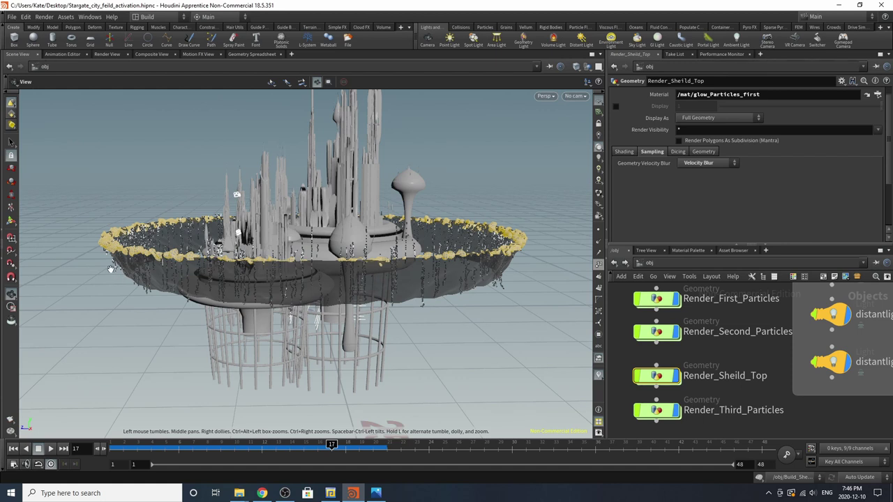
Switch to Photos, browse the Stargate shield reference images from v005 to v002, and return to Houdini.
left_click(378, 494)
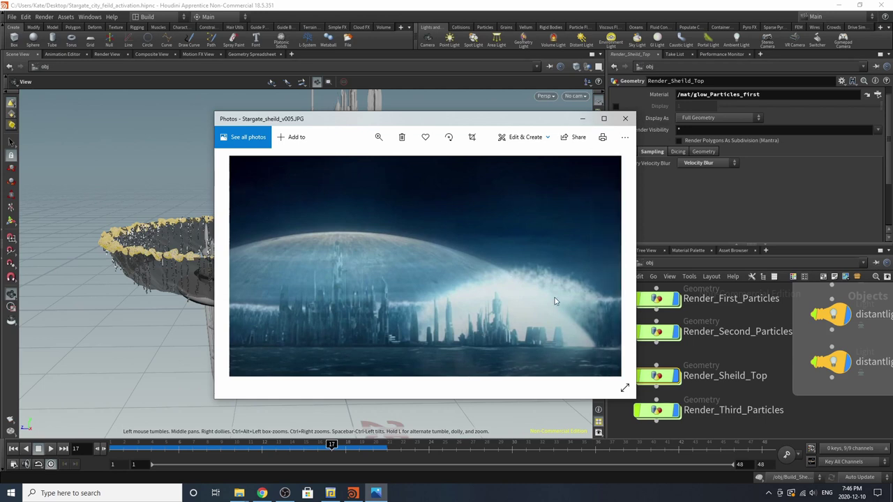
left_click(614, 264)
left_click(614, 263)
left_click(614, 264)
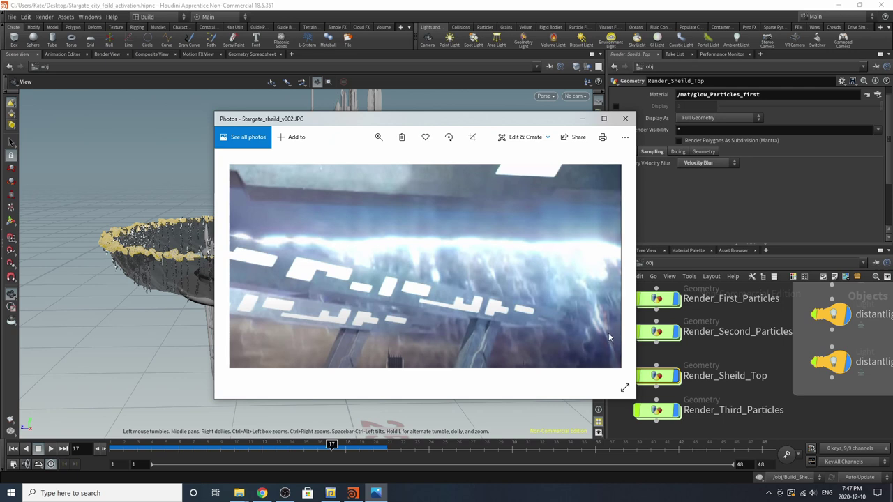
left_click(617, 117)
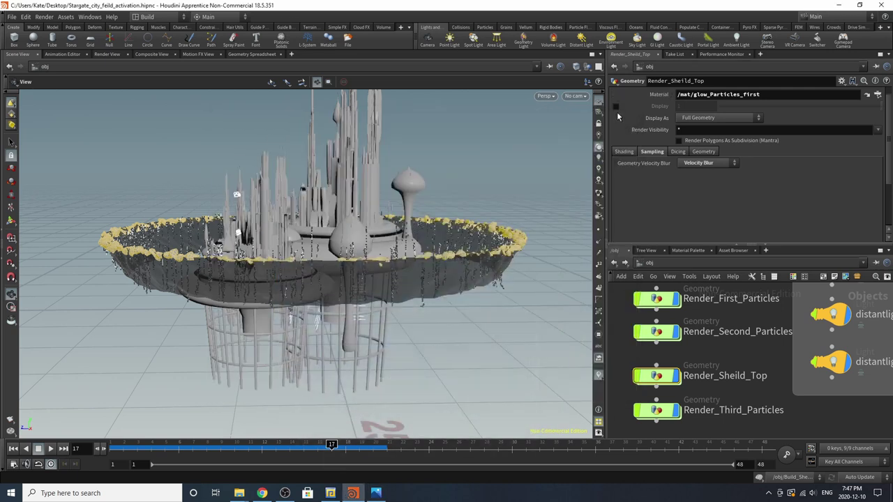
Delete the Render_Third_Particles geometry node from the scene.
left_click(658, 409)
left_click(657, 381)
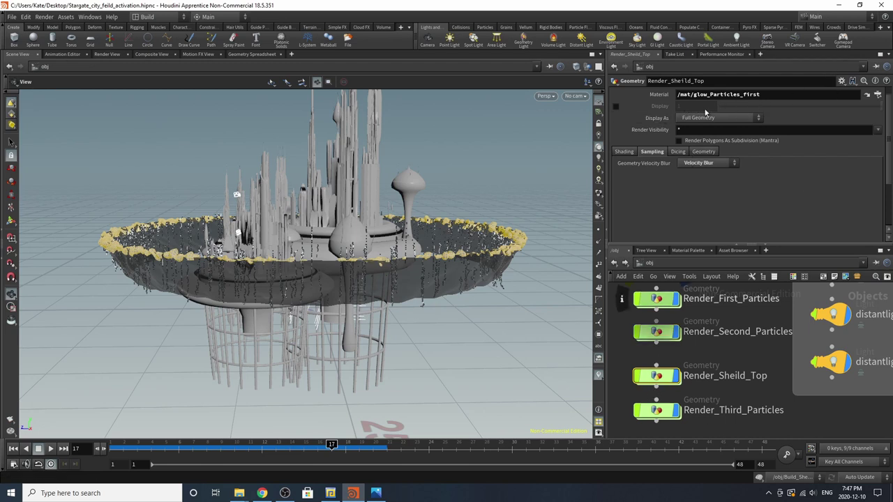
left_click(658, 411)
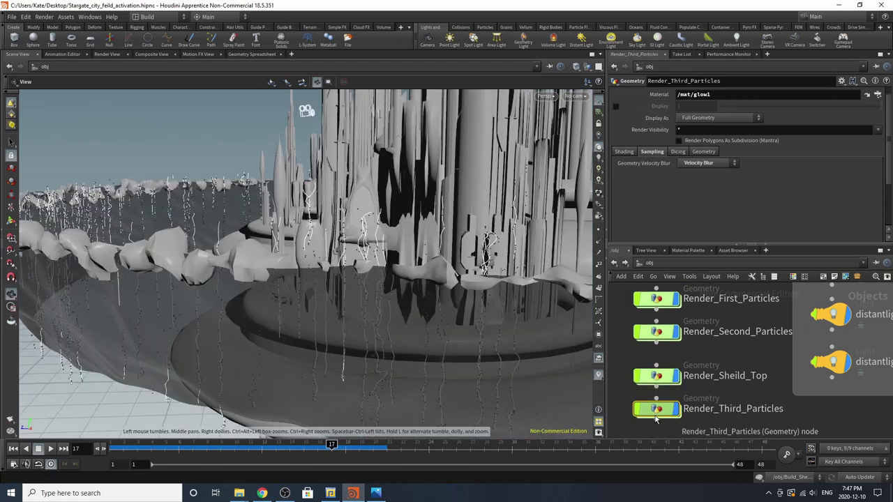
key("Delete")
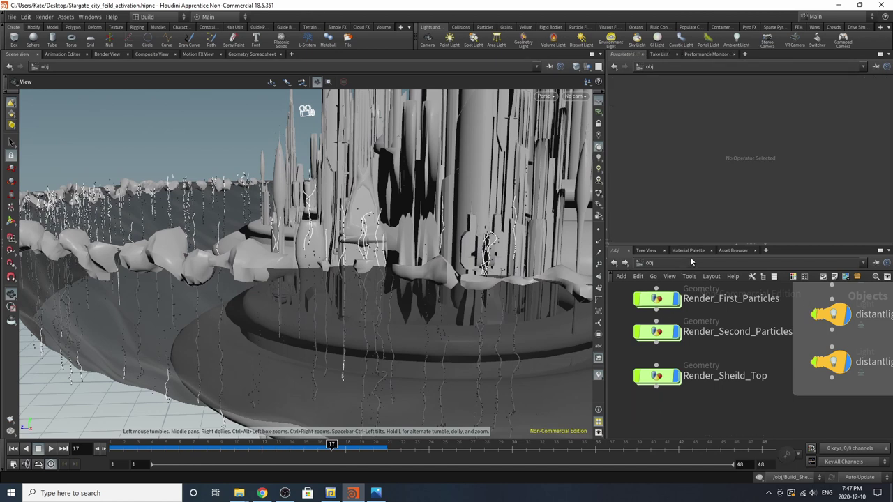
Go to the material network and delete the basicliquid1 and glass1 materials.
left_click(645, 265)
left_click(667, 299)
scroll(706, 366, "down", 5)
scroll(698, 353, "up", 3)
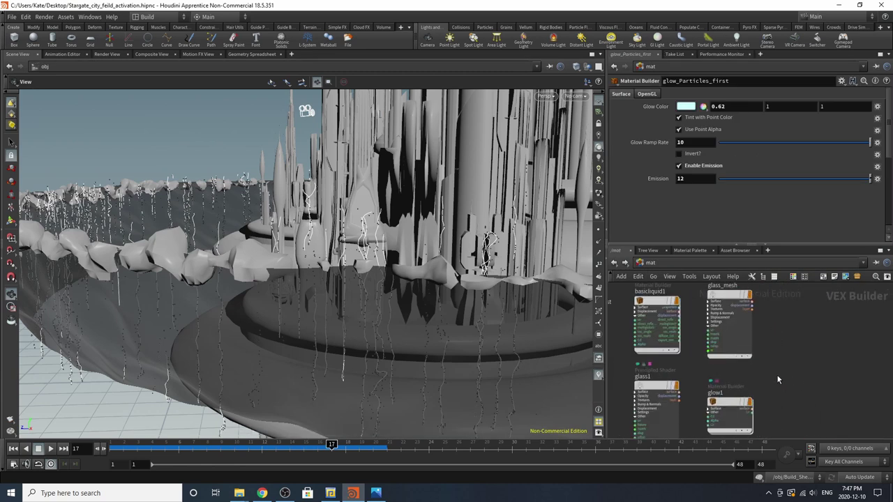
left_click_drag(659, 353, 693, 414)
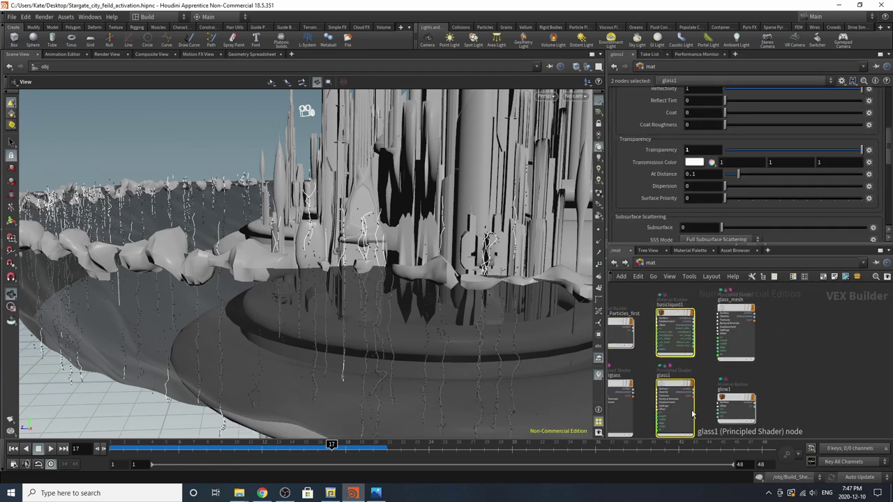
key("Delete")
Delete the other unused materials, auto-arrange the remaining ones, and go back to the object level.
scroll(724, 323, "down", 5)
scroll(691, 391, "up", 5)
left_click_drag(661, 326, 686, 340)
left_click_drag(628, 308, 795, 412)
key("Delete")
scroll(778, 412, "down", 4)
scroll(766, 293, "up", 3)
scroll(726, 328, "down", 2)
scroll(677, 335, "up", 2)
left_click_drag(672, 303, 717, 371)
key("Delete")
key("l")
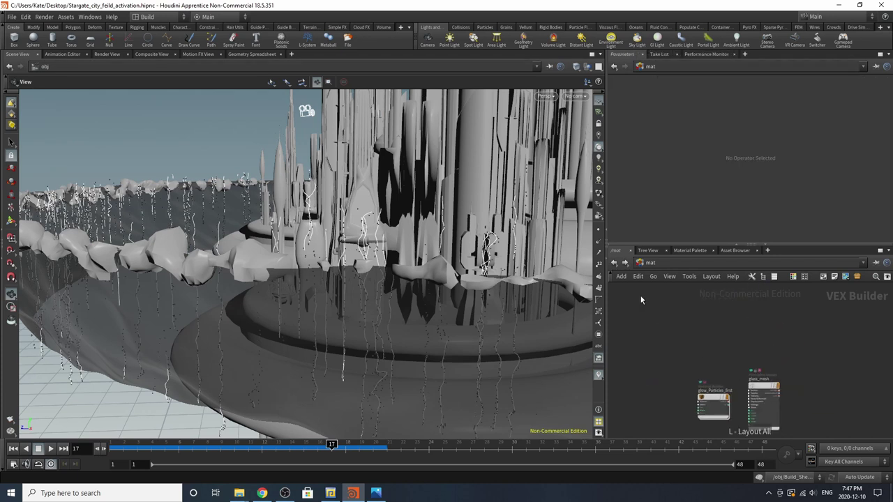
left_click(651, 263)
left_click(676, 310)
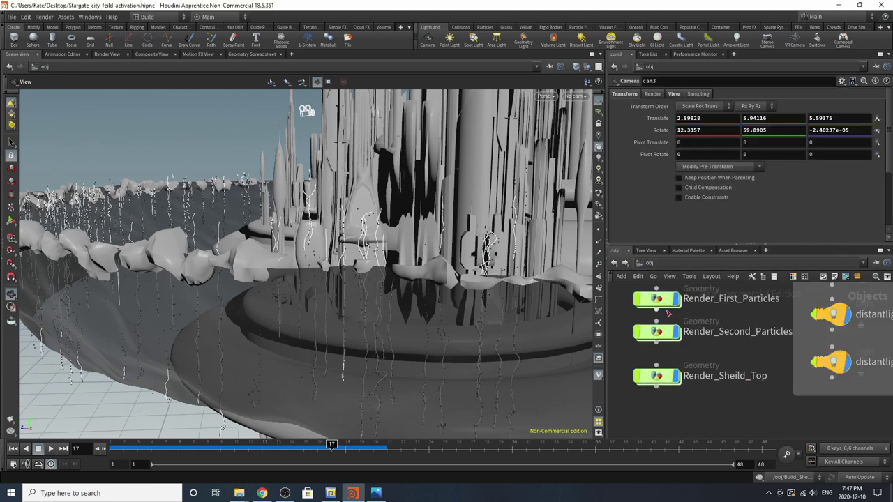
Save the scene file and open the Build_Sheild geometry network.
left_click(13, 18)
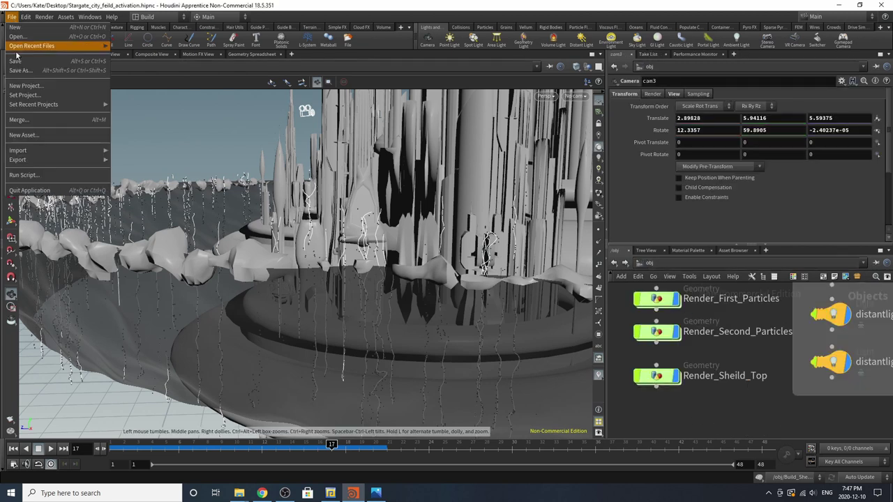
left_click(21, 62)
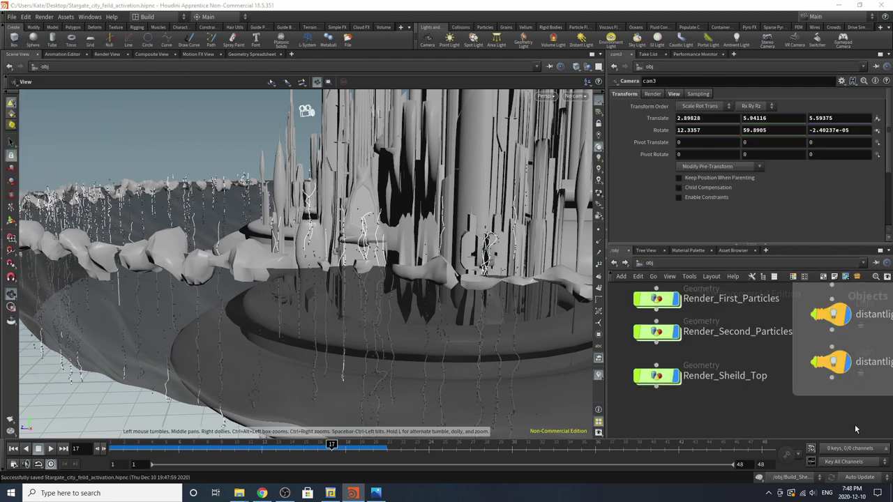
scroll(792, 419, "down", 5)
scroll(733, 363, "up", 3)
double_click(718, 347)
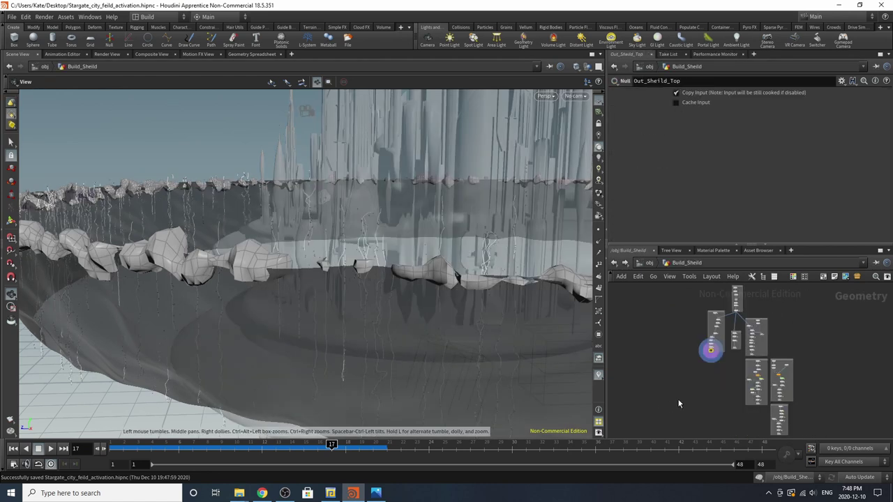
Display the sphere1 node, show its parameters, and frame the whole sphere in the viewport.
scroll(674, 303, "up", 5)
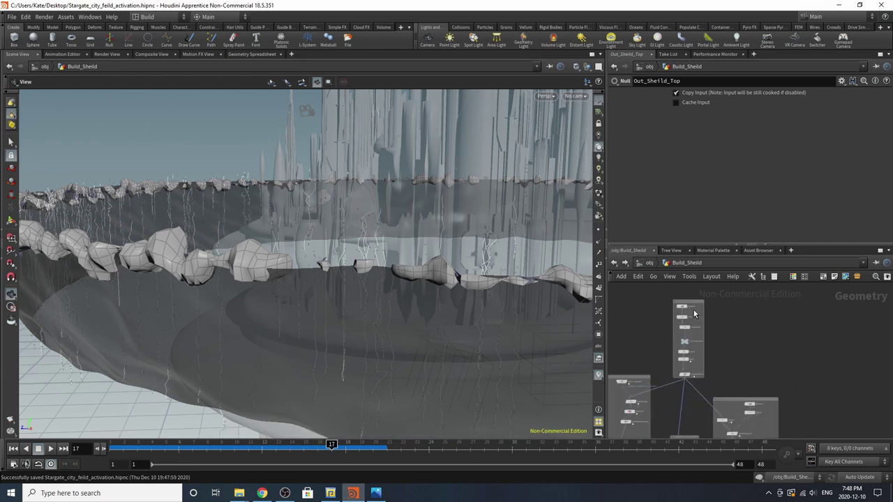
scroll(674, 303, "up", 4)
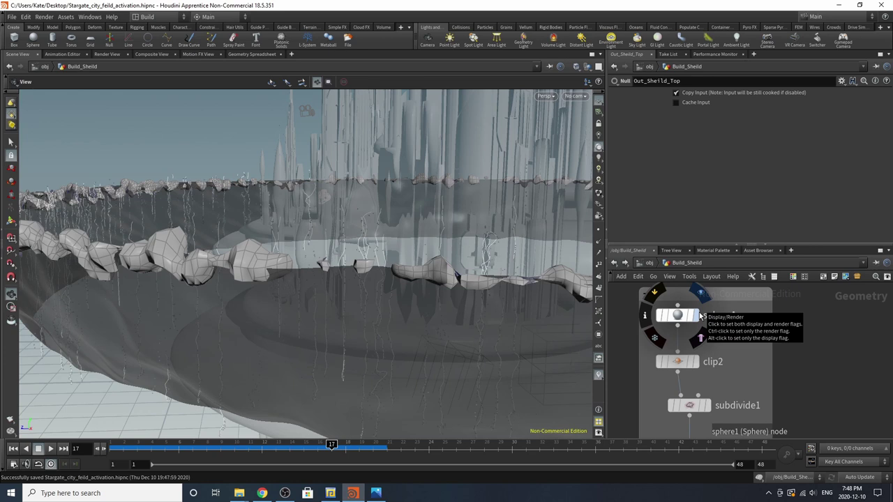
left_click(699, 316)
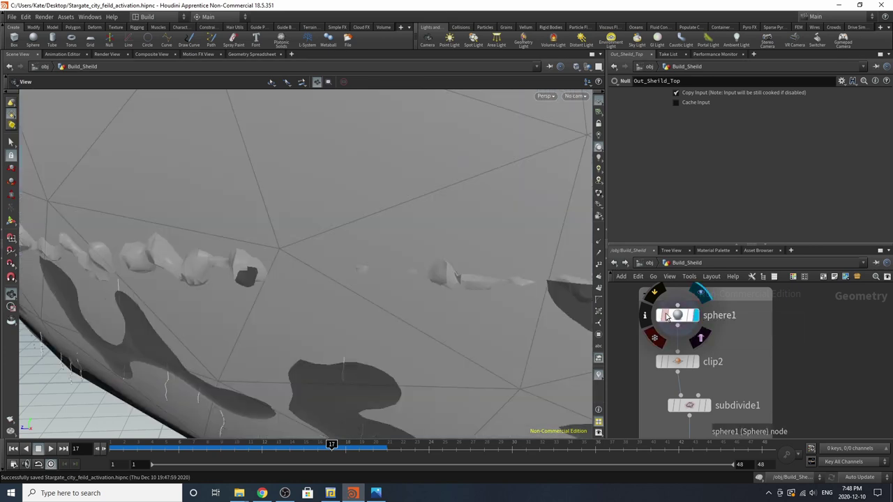
left_click(677, 318)
key("g")
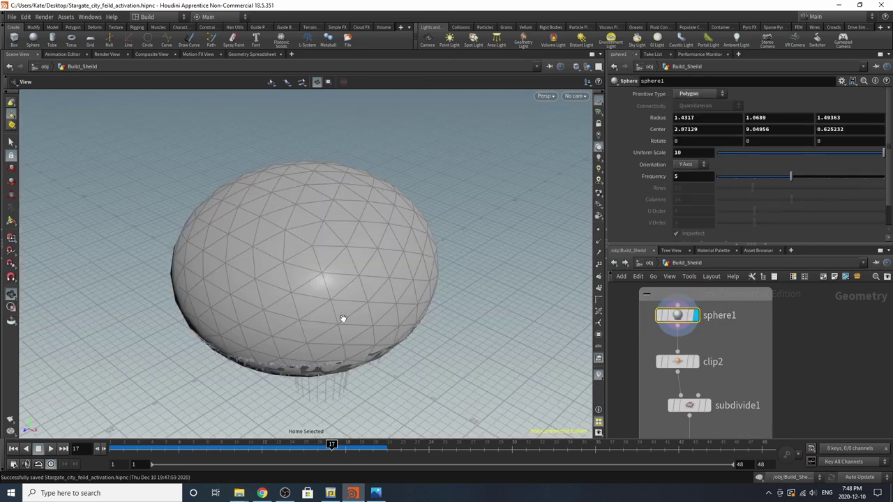
left_click_drag(321, 330, 301, 299)
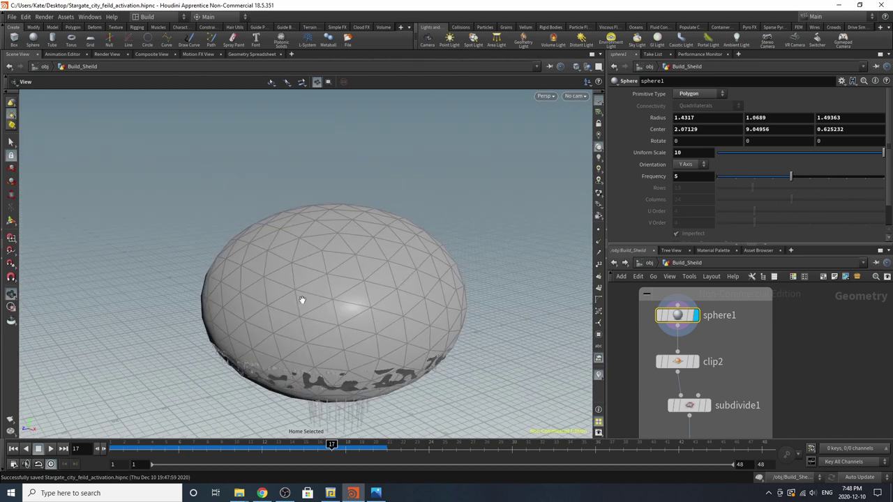
Hide Render_Mesh, Render_First_Particles, Render_Second_Particles and Render_Sheild_Top at the object level, and reopen the Build_Sheild network.
left_click(649, 263)
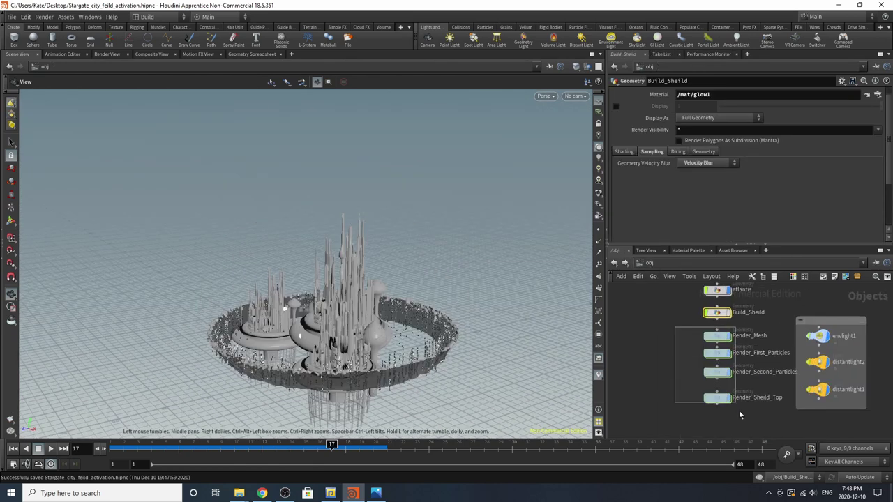
left_click_drag(740, 413, 740, 413)
left_click(729, 336)
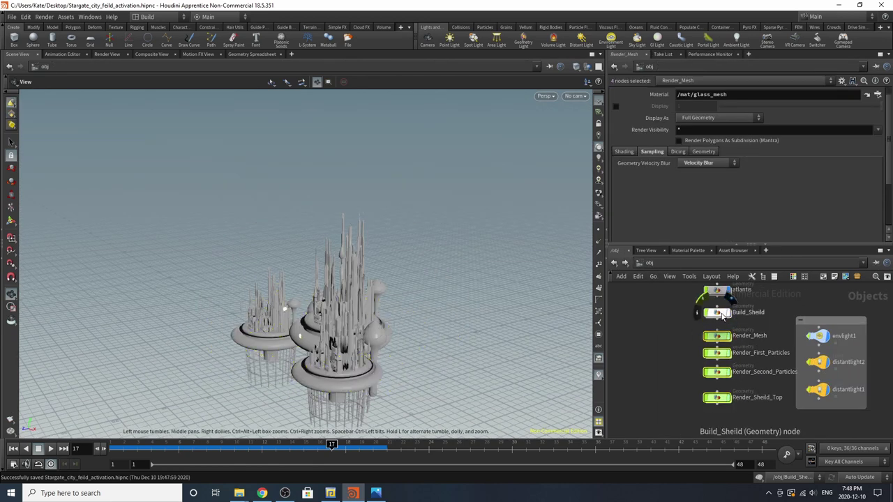
double_click(719, 313)
Display the clip2 node, compare it with sphere1, and inspect its parameters and the sphere's cut underside.
left_click_drag(339, 379, 383, 317)
left_click(690, 318)
left_click(696, 363)
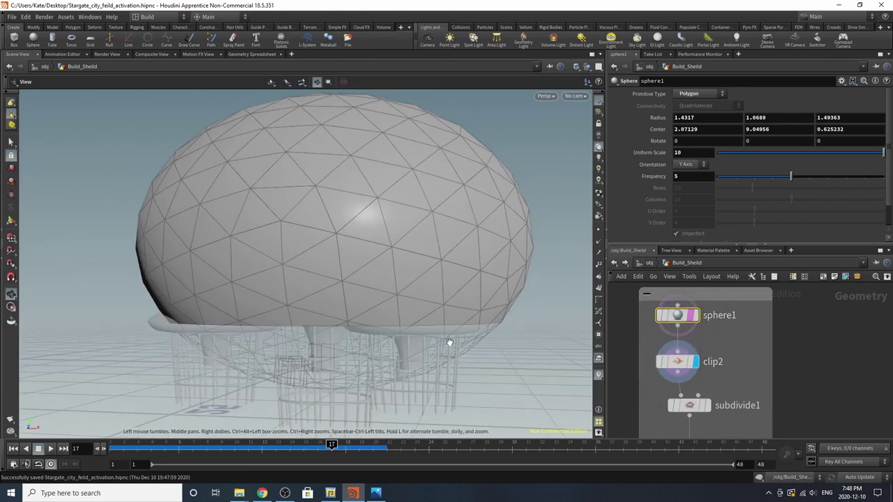
mouse_move(693, 318)
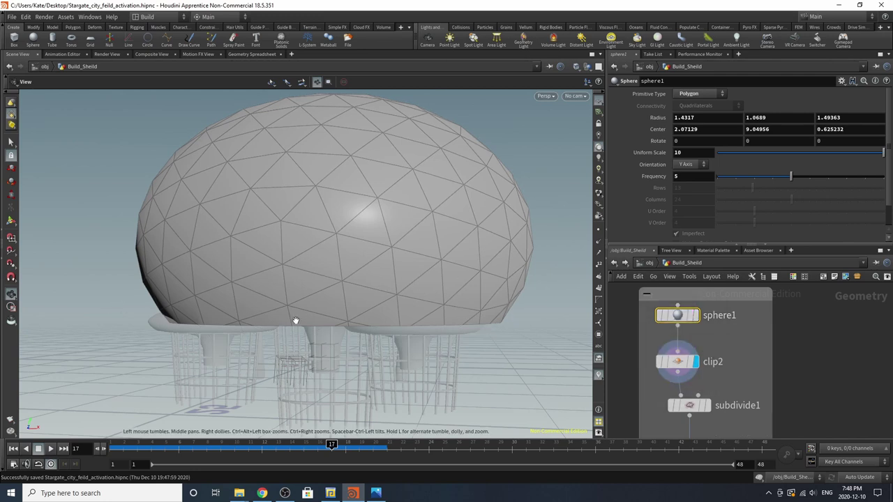
left_click(674, 361)
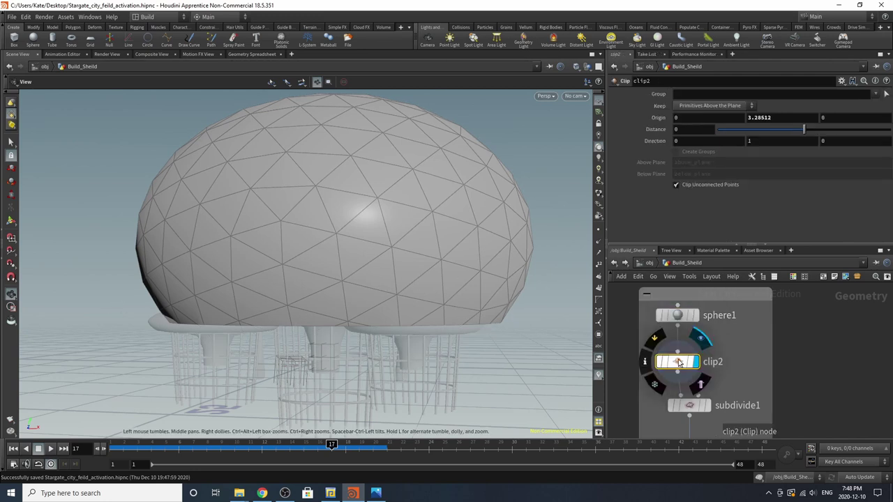
left_click_drag(305, 312, 329, 230)
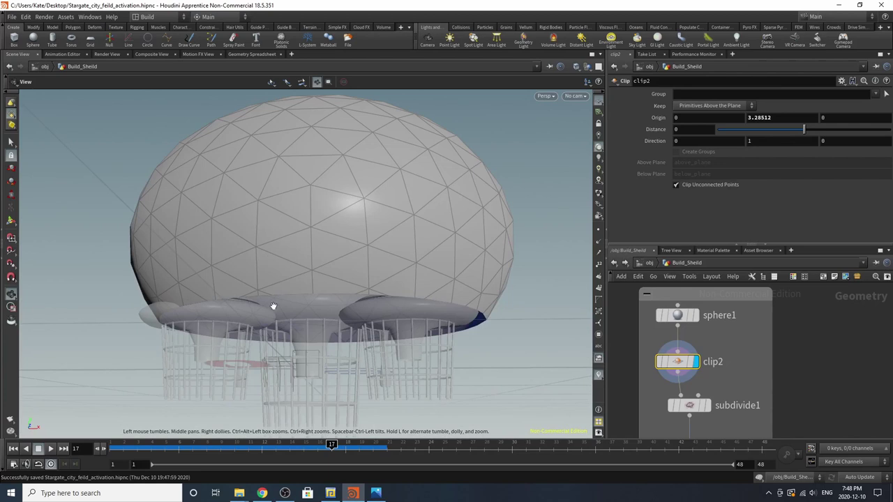
left_click_drag(211, 261, 219, 283)
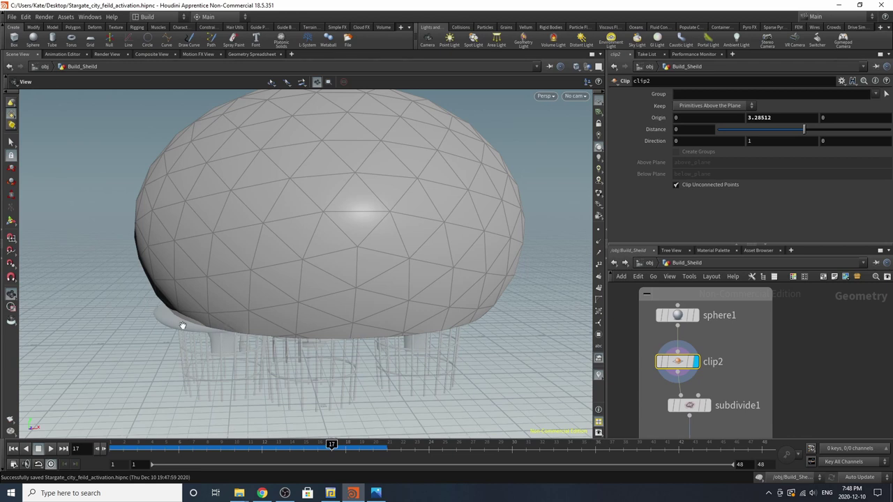
Display the subdivide1 node and show its subdivision parameters.
scroll(698, 335, "down", 2)
scroll(709, 373, "up", 2)
mouse_move(711, 377)
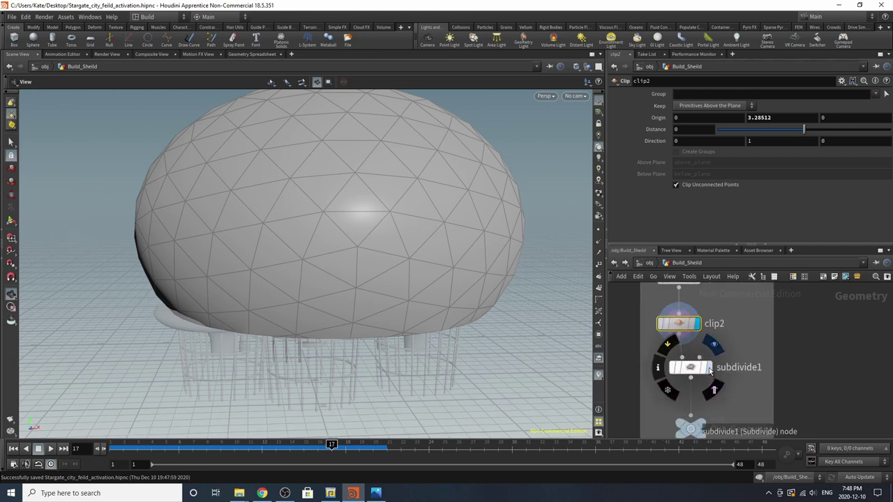
left_click(710, 370)
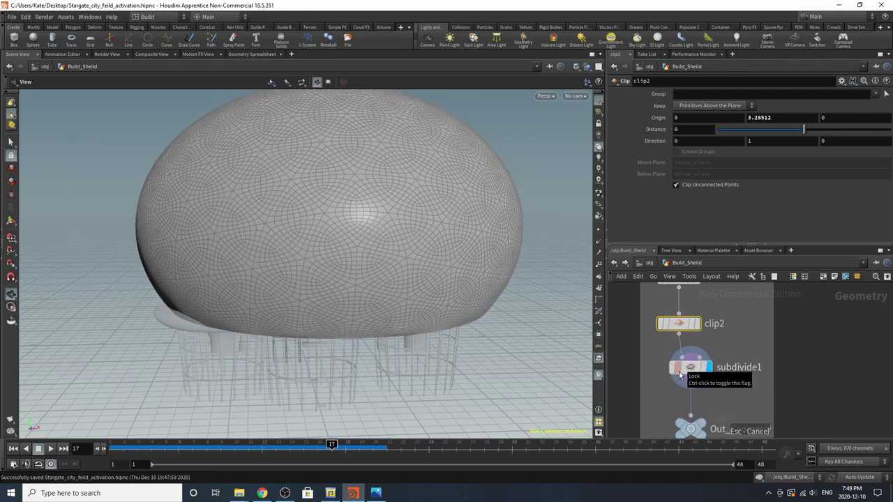
left_click(691, 368)
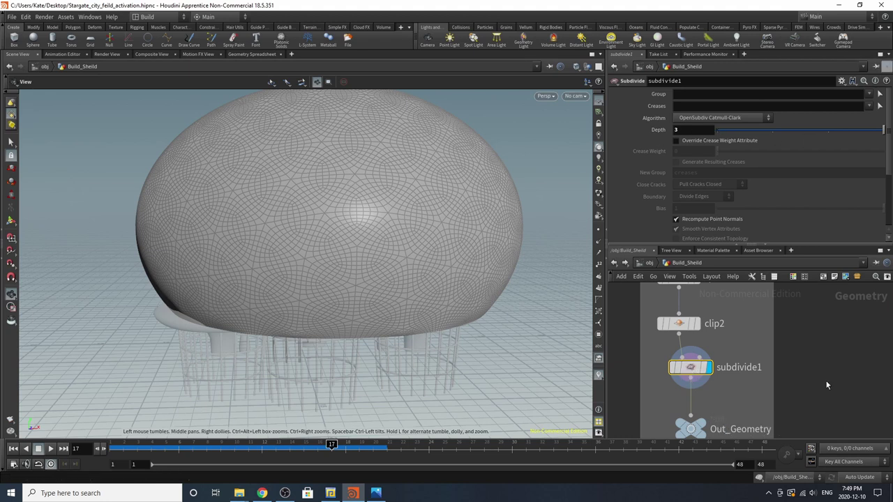
Display the Out_Geometry null, rewind the timeline to frame 1, and briefly play the animation.
middle_click_drag(783, 359, 801, 313)
left_click(709, 384)
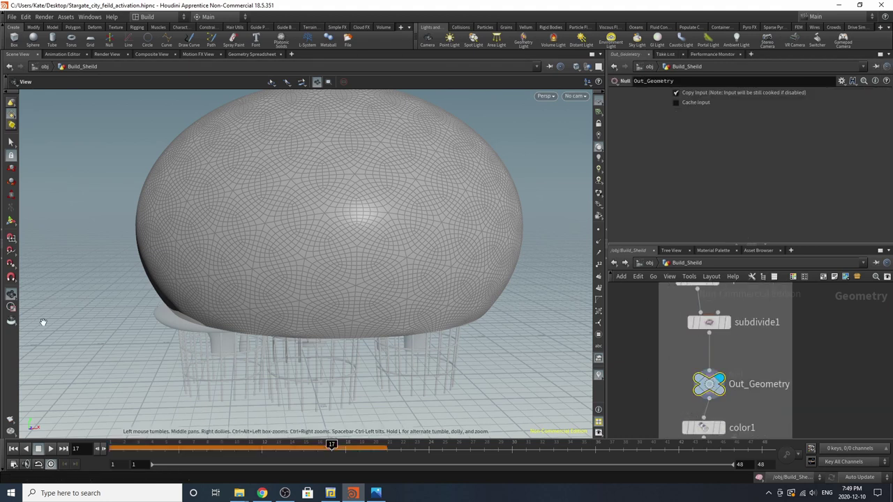
left_click(13, 448)
left_click(51, 449)
left_click(39, 449)
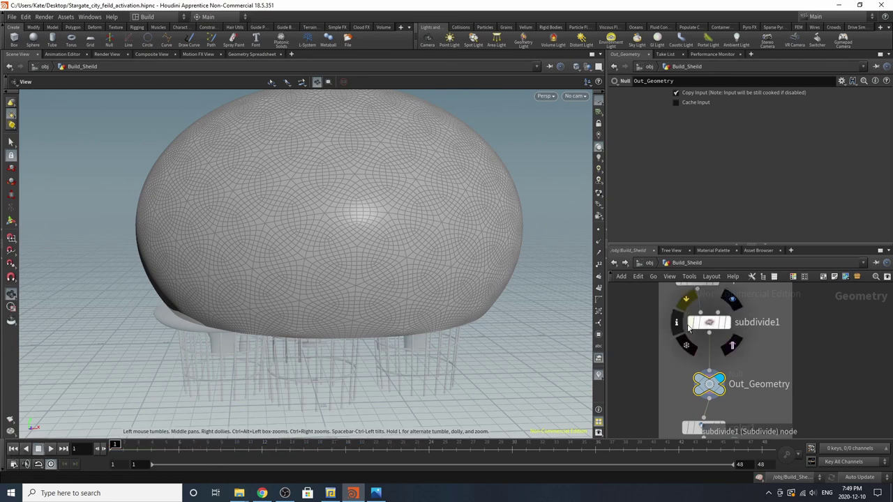
Display the color1 node and show its color settings.
middle_click_drag(698, 411, 704, 310)
scroll(688, 403, "down", 2)
scroll(688, 402, "up", 1)
left_click(723, 341)
left_click(714, 345)
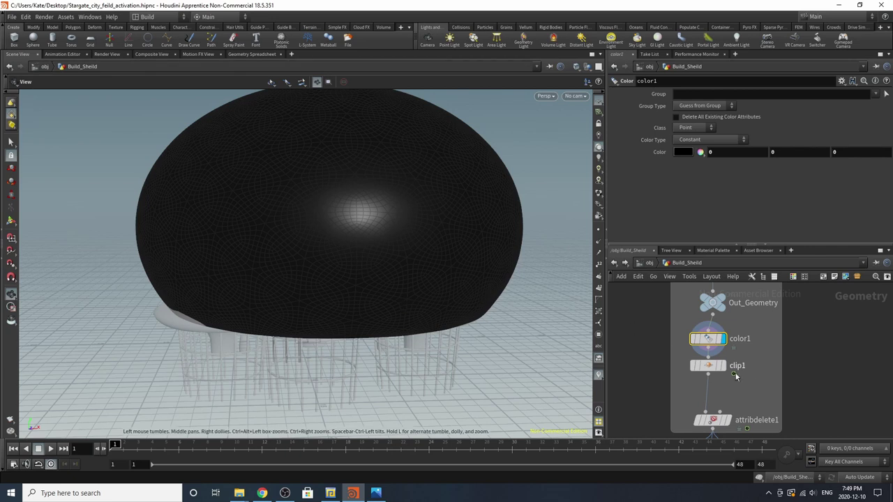
Display the clip1 node, show its keyframed Distance, and scrub the timeline from frame 1 to 48.
left_click(728, 347)
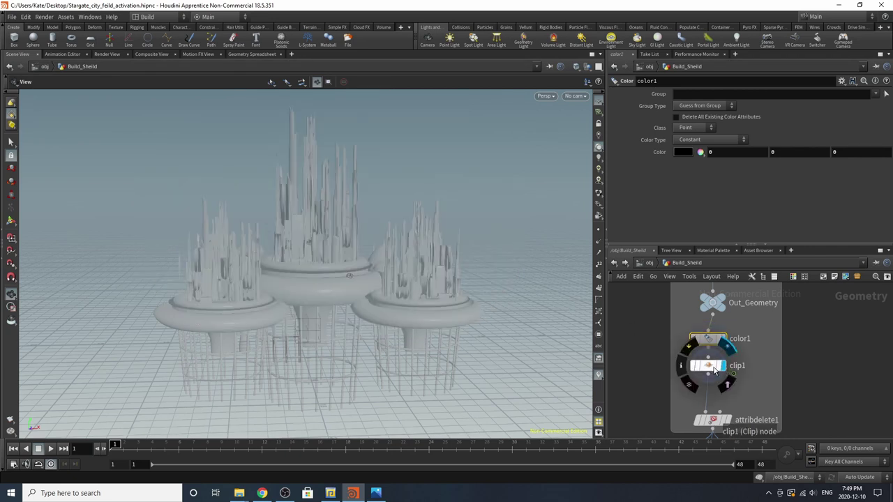
left_click(714, 371)
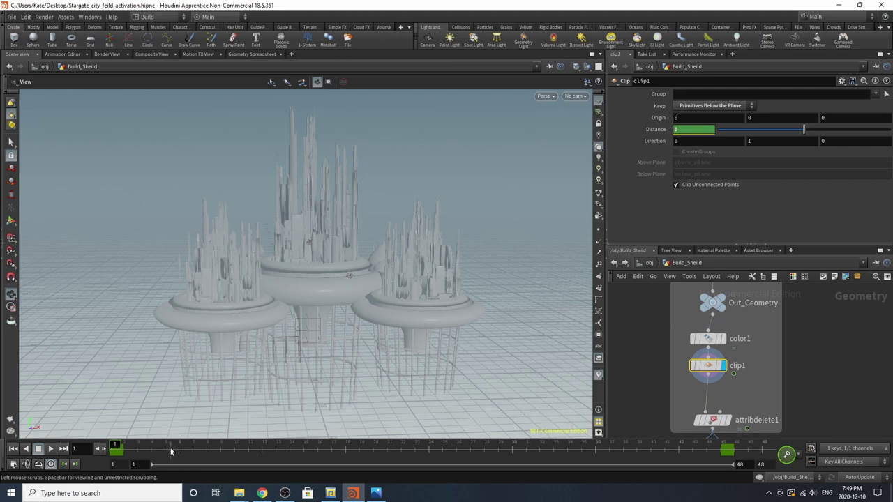
left_click_drag(124, 454, 837, 446)
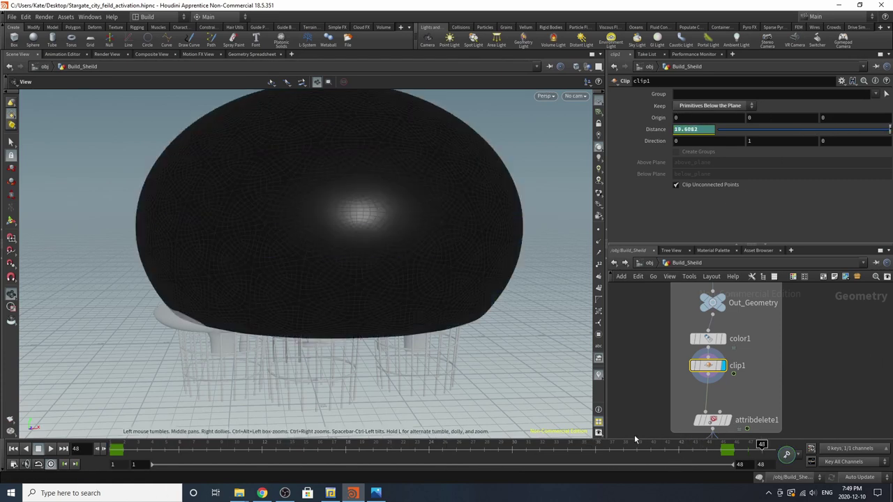
Display the attribdelete1 node and show which point attributes it deletes.
scroll(681, 355, "down", 3)
scroll(687, 393, "up", 3)
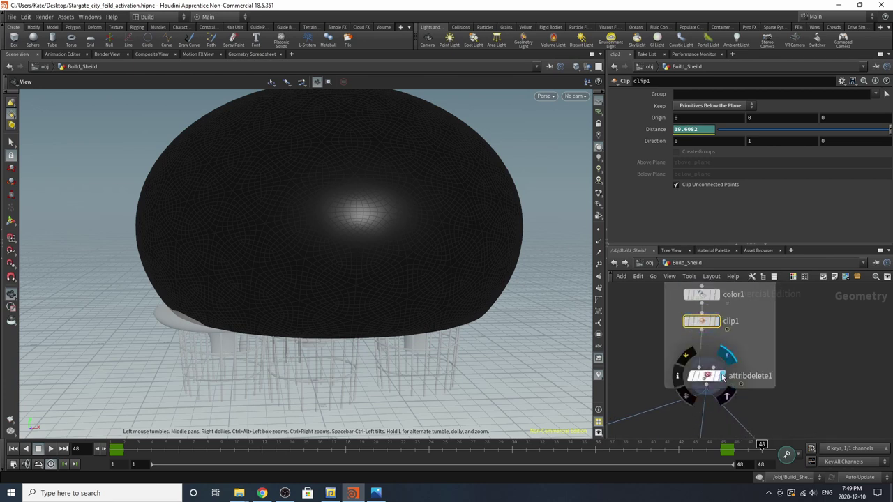
left_click(724, 377)
left_click(706, 376)
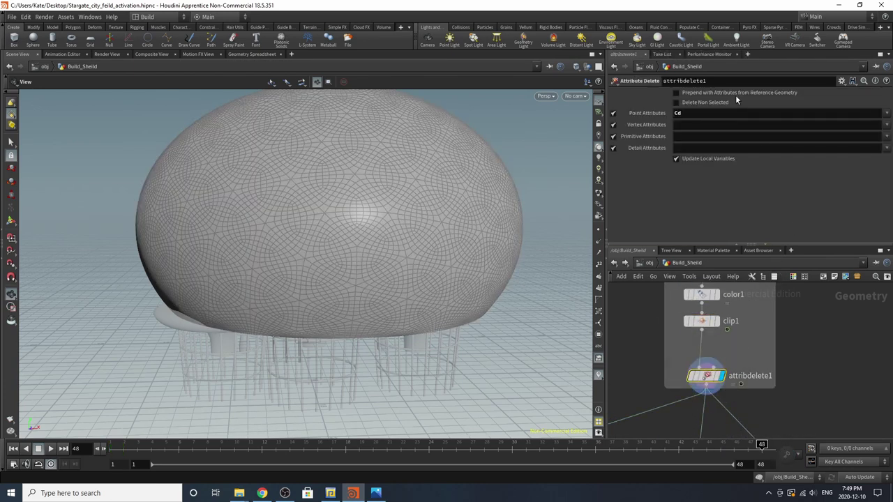
Move the clip1 node slightly down in the network, between color1 and attribdelete1.
scroll(683, 344, "down", 3)
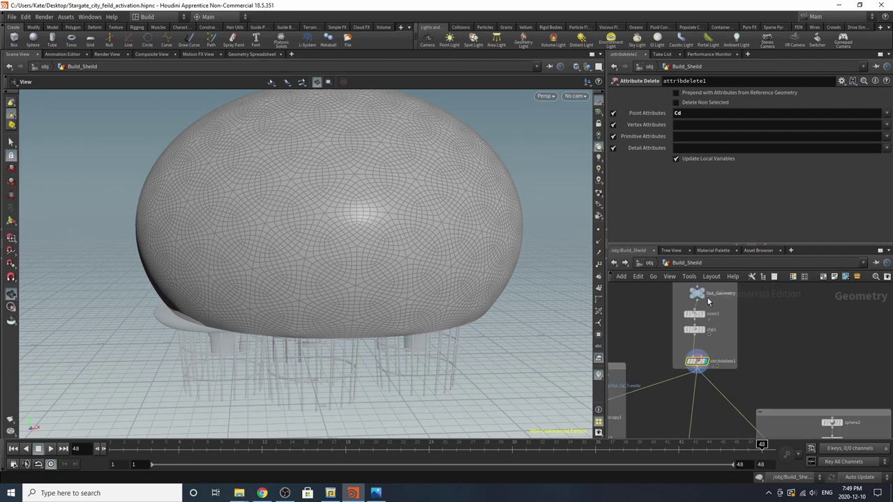
middle_click_drag(684, 344, 669, 382)
scroll(668, 381, "down", 1)
scroll(667, 377, "up", 3)
left_click(697, 350)
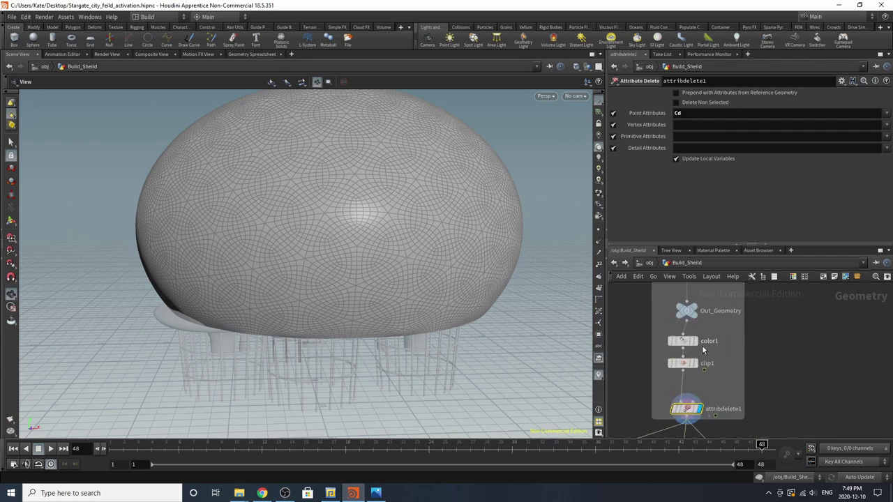
left_click_drag(678, 363, 681, 374)
Set the viewport display back to the attribdelete1 node.
mouse_move(679, 379)
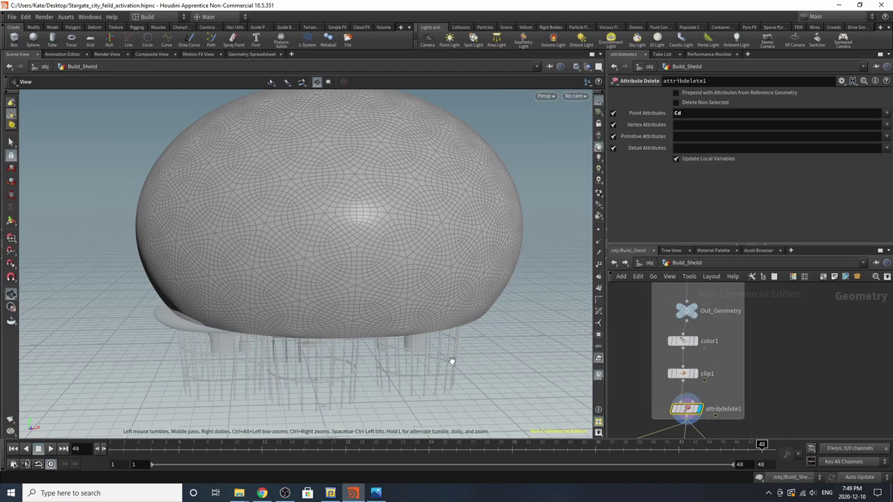
mouse_move(668, 342)
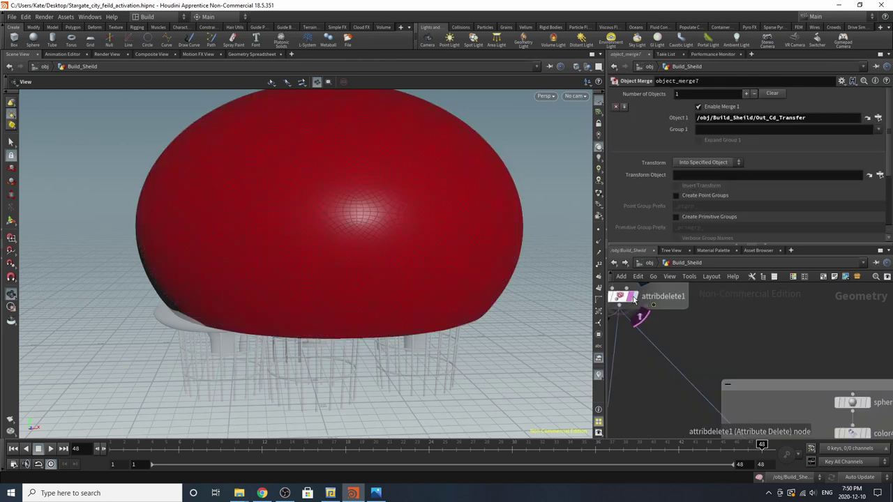
left_click(632, 298)
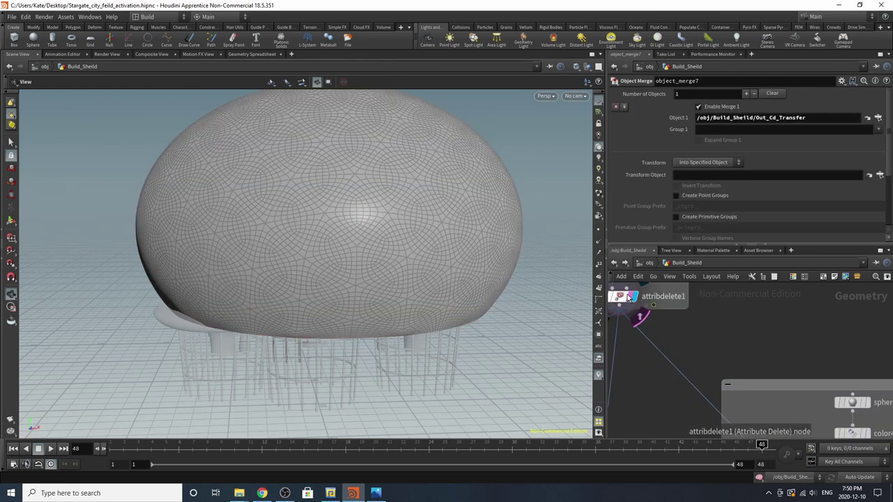
Display the subdivide3 and mountain3 nodes in turn in the Out_Mesh branch and show each one's parameters.
scroll(676, 290, "down", 3)
scroll(766, 328, "down", 3)
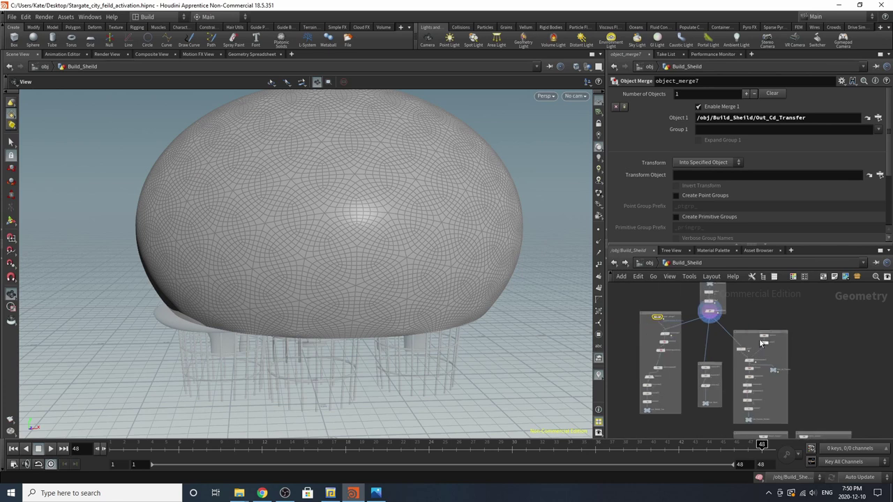
scroll(721, 420, "up", 5)
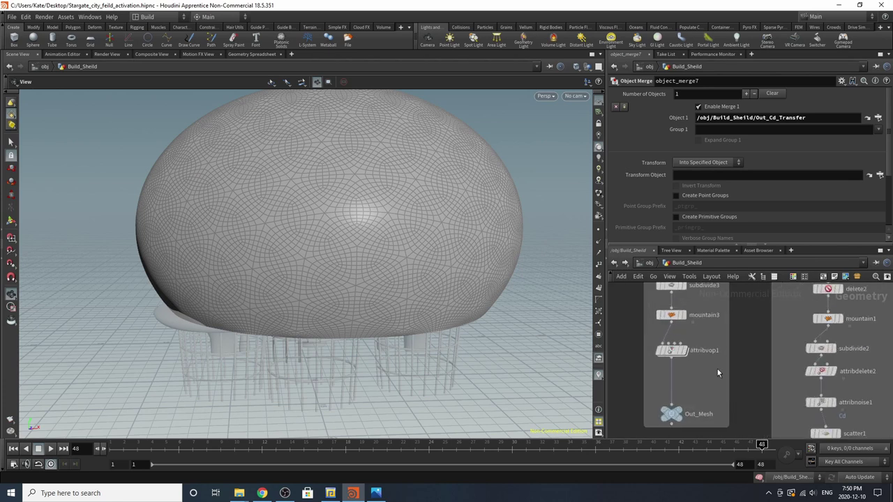
scroll(718, 370, "down", 3)
scroll(692, 311, "up", 3)
left_click(701, 328)
left_click(693, 330)
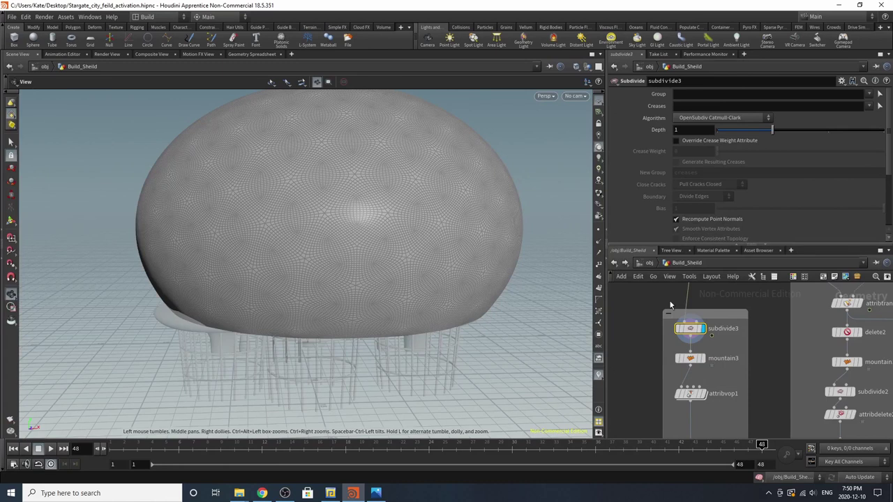
left_click(698, 359)
left_click(689, 359)
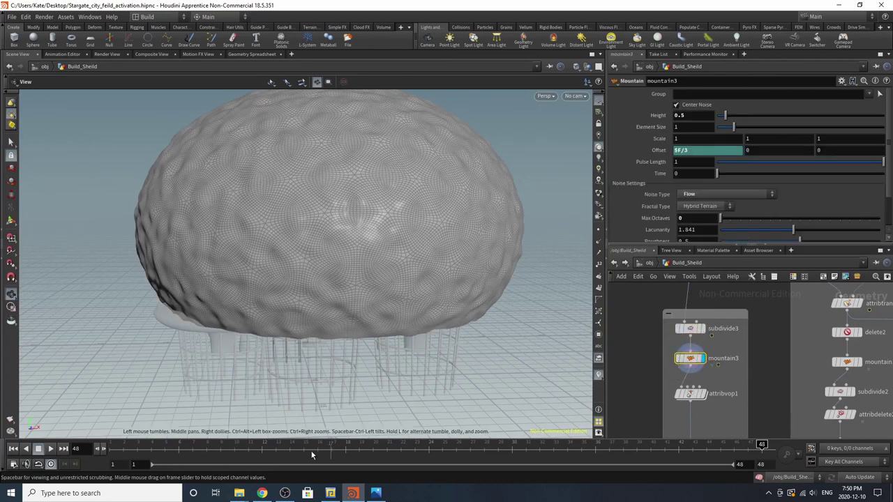
Scrub the timeline up to frame 48 to preview the animated noise of the mountain3 node.
left_click_drag(167, 453, 636, 455)
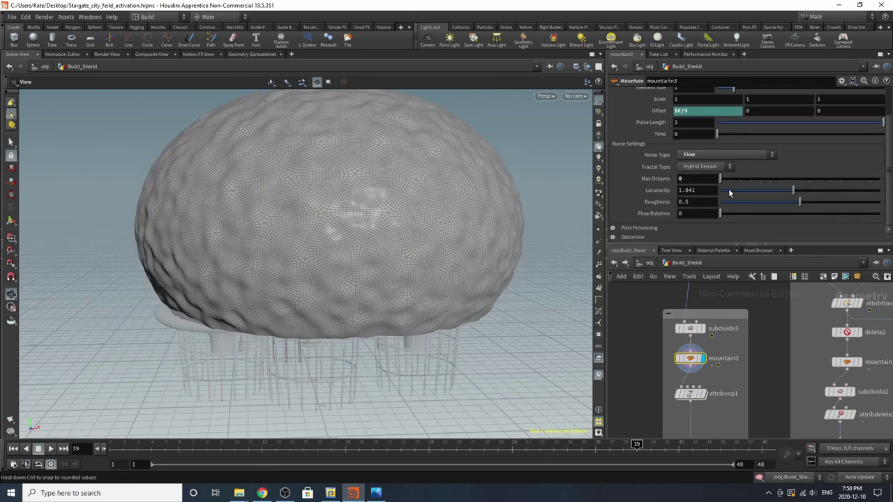
left_click_drag(174, 454, 838, 461)
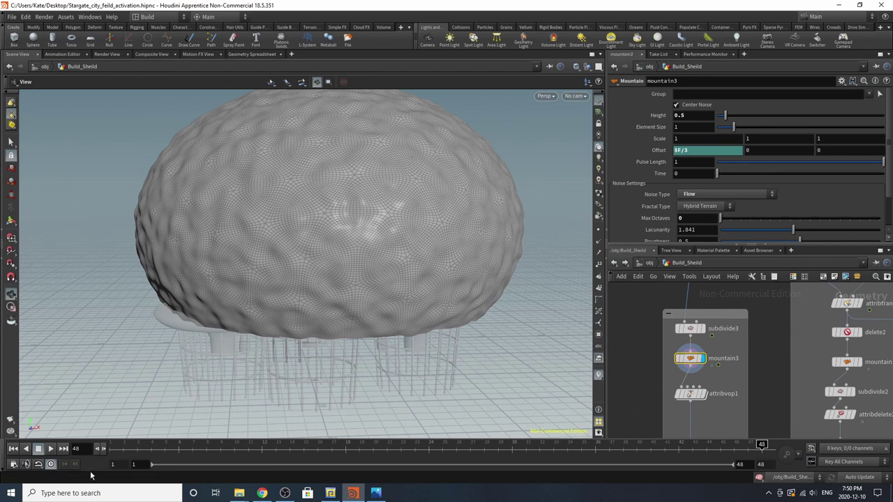
Display the attribvop1 node, show its parameters and scrub through its animation to frame 48.
left_click(702, 394)
left_click(691, 395)
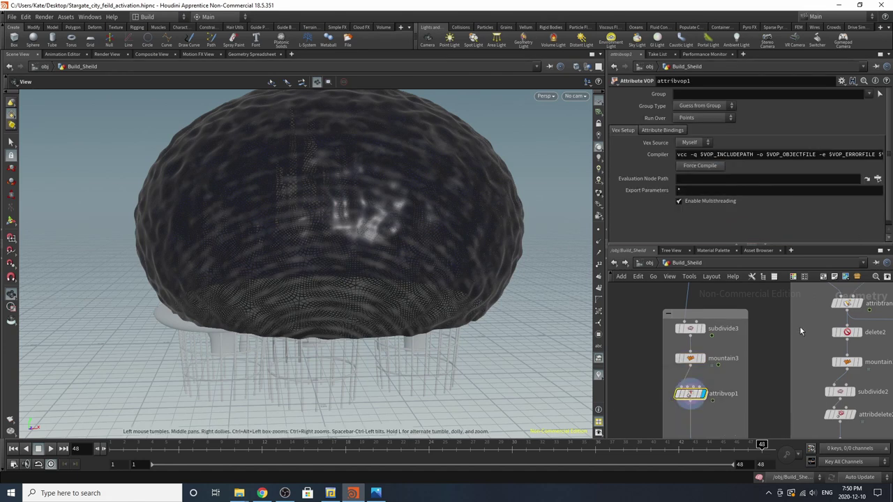
scroll(715, 317, "down", 4)
scroll(710, 370, "up", 4)
left_click_drag(704, 383, 704, 355)
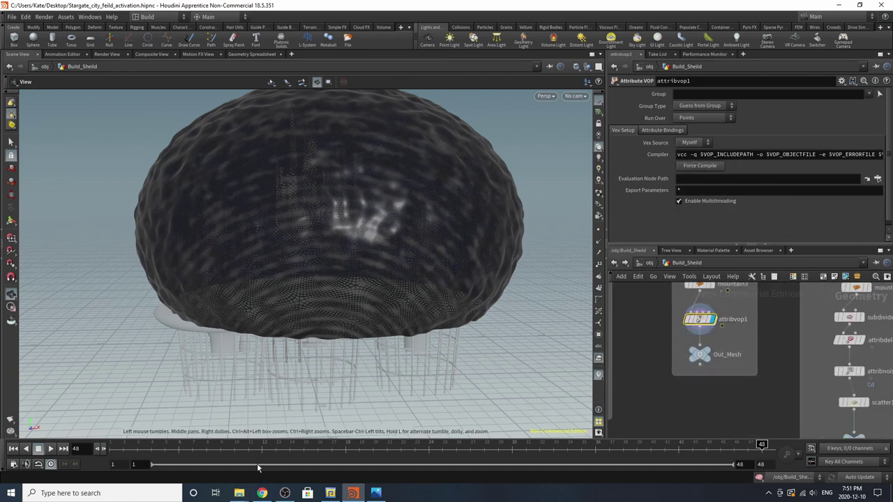
left_click(152, 447)
left_click_drag(153, 448, 763, 446)
Open the attribvop1 network and look over its nodes from geometryvopglobal1 to the Alpha bind.
double_click(700, 319)
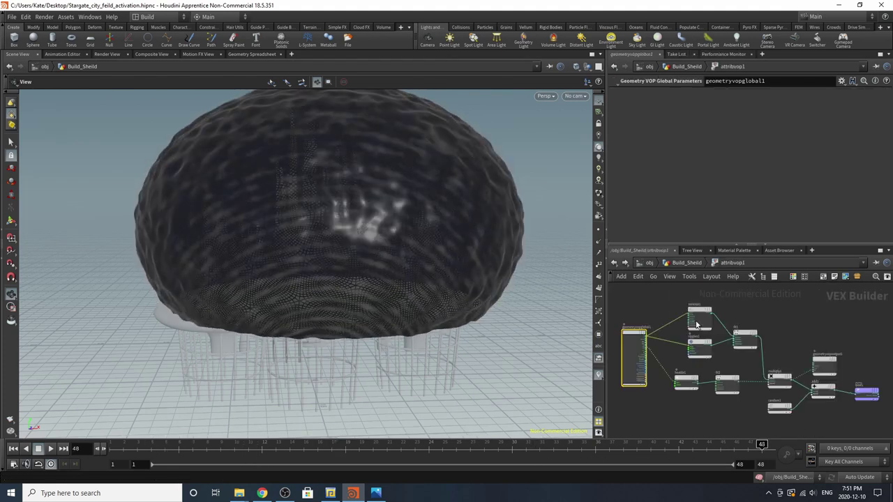
scroll(772, 401, "up", 5)
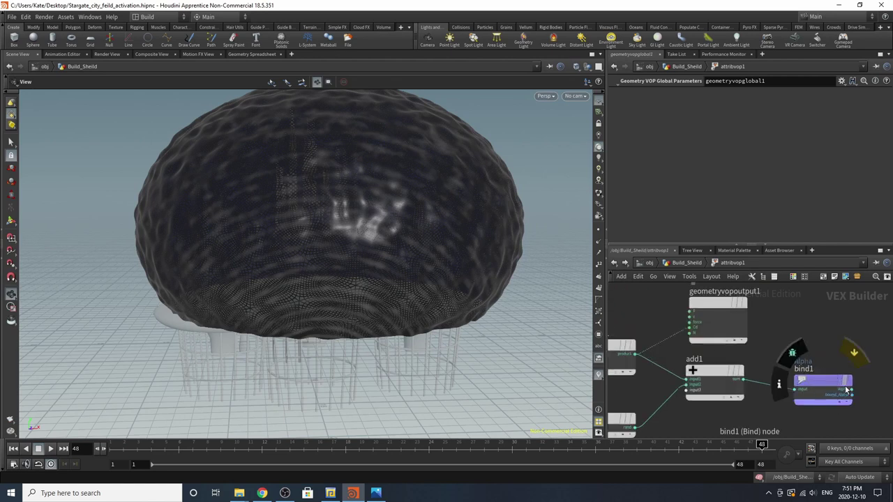
scroll(794, 371, "down", 8)
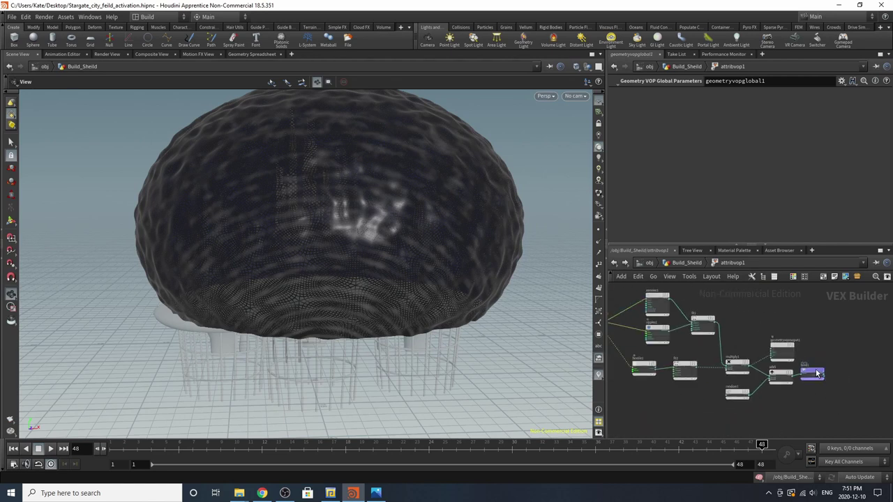
scroll(767, 377, "up", 8)
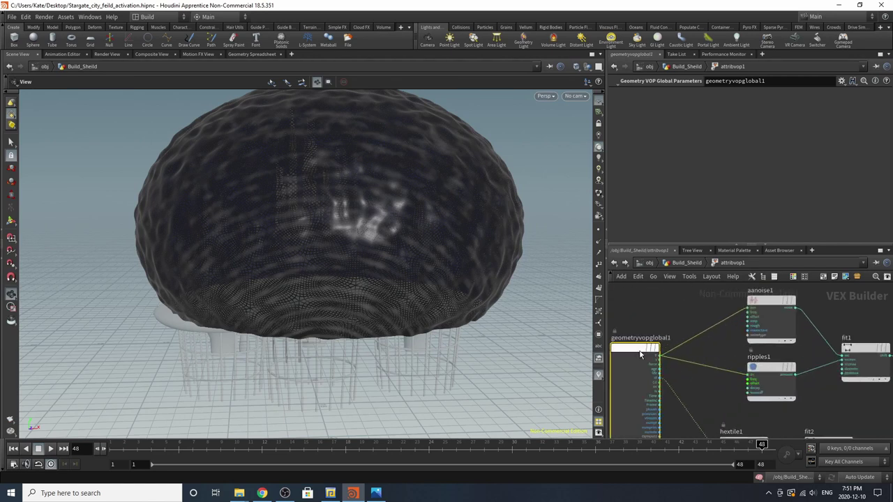
left_click_drag(234, 245, 464, 274)
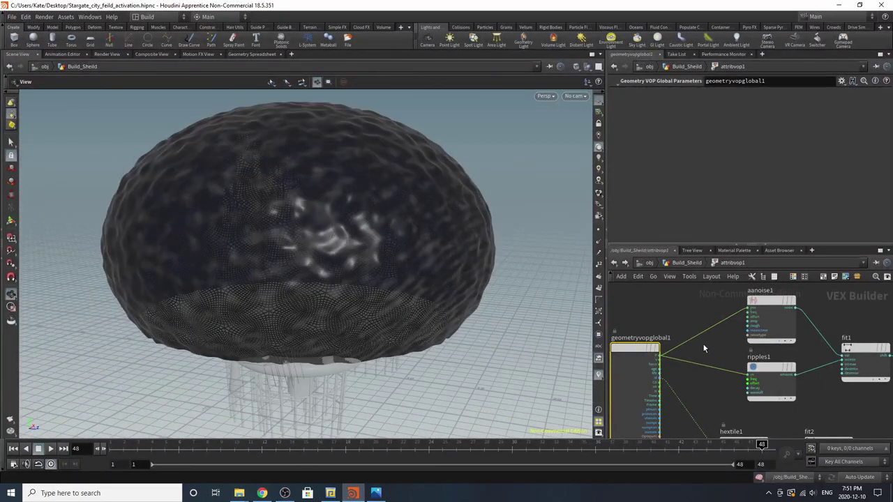
Show the parameters of the aanoise1 node and the ripples1 node.
scroll(702, 343, "down", 2)
scroll(731, 320, "up", 4)
left_click(730, 320)
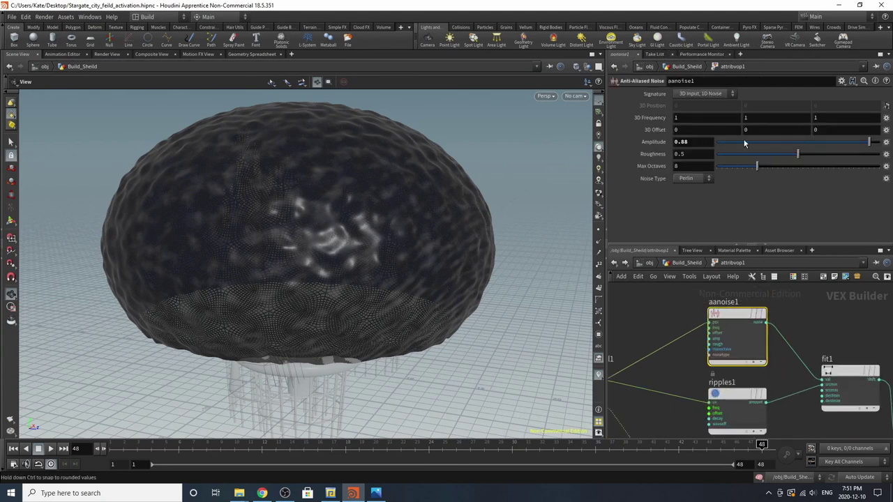
scroll(846, 363, "down", 2)
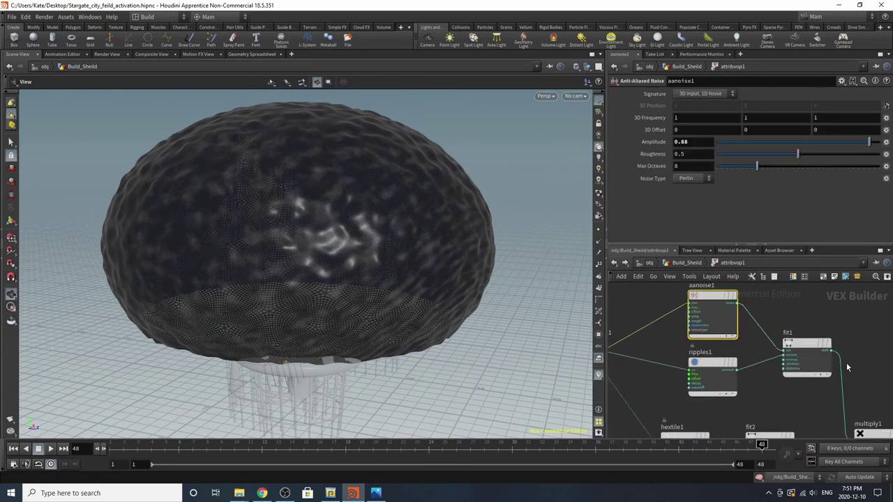
left_click(710, 369)
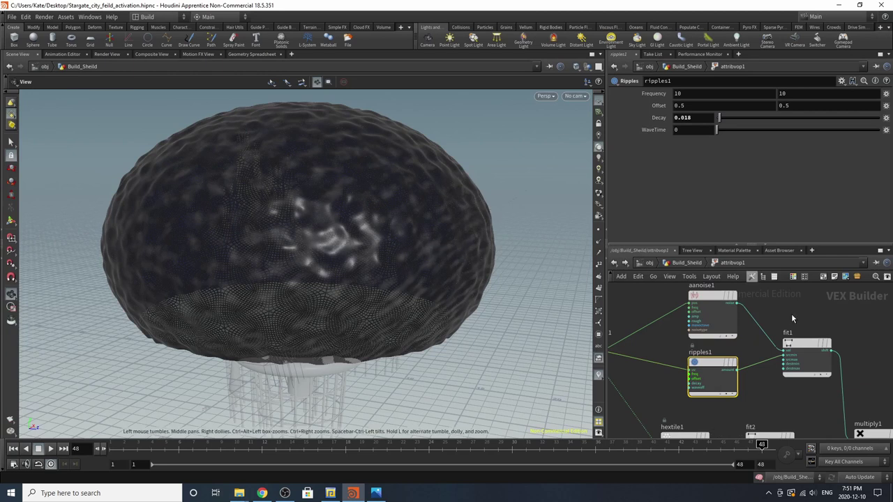
Show the settings of the fit1 node and the inputs of the multiply1 node it feeds.
left_click(804, 346)
scroll(715, 338, "down", 5)
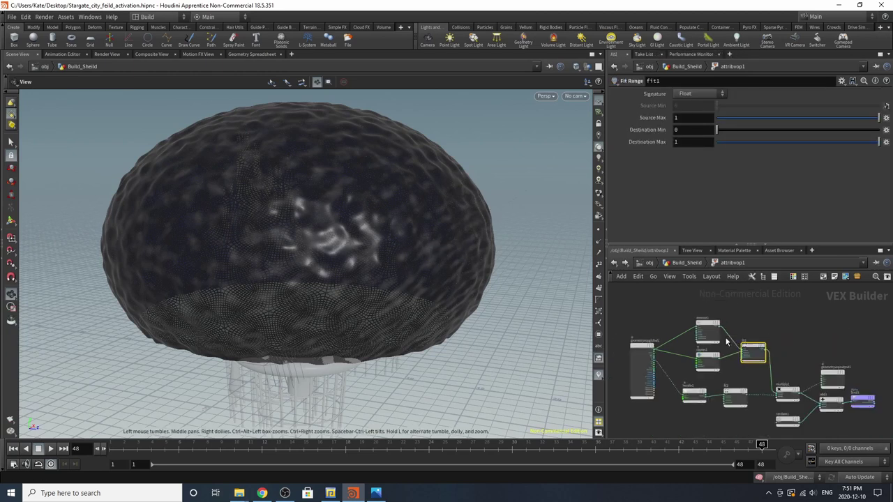
scroll(785, 412, "up", 4)
left_click(770, 346)
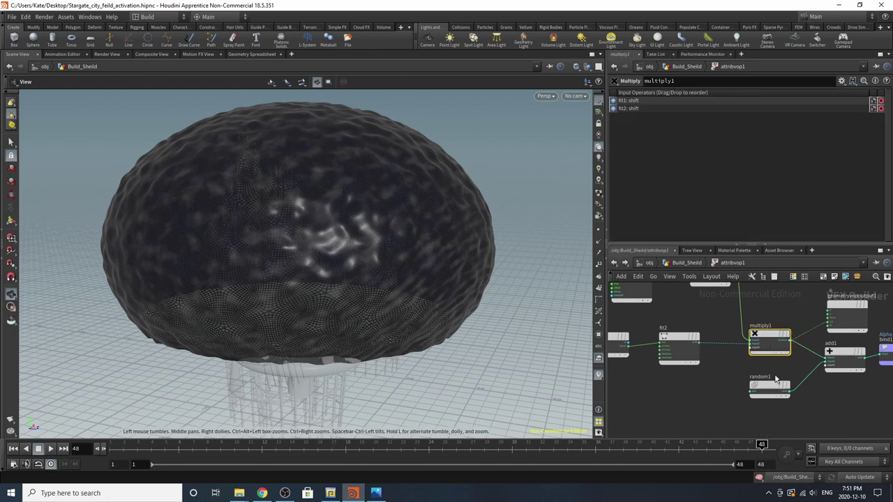
Show the parameters of the hextile1 node and the fit2 node in the lower branch.
scroll(773, 382, "down", 4)
scroll(687, 371, "up", 4)
scroll(664, 324, "up", 3)
scroll(754, 419, "down", 1)
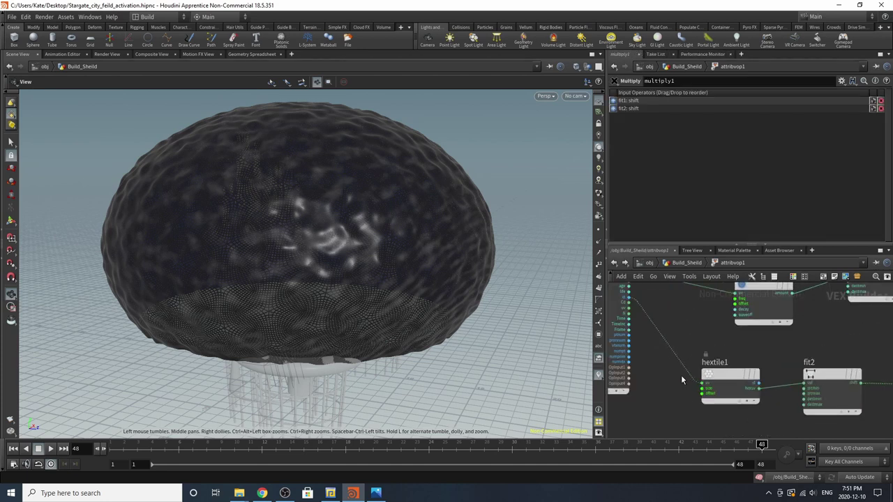
left_click(725, 380)
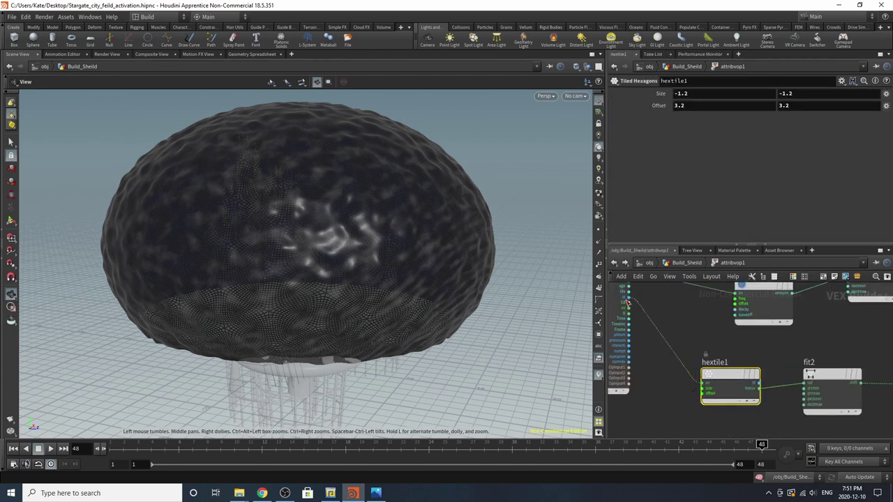
left_click(832, 384)
scroll(667, 364, "down", 3)
scroll(665, 363, "up", 3)
Examine the multiply1 node and show the parameters of the random1 node.
left_click(762, 346)
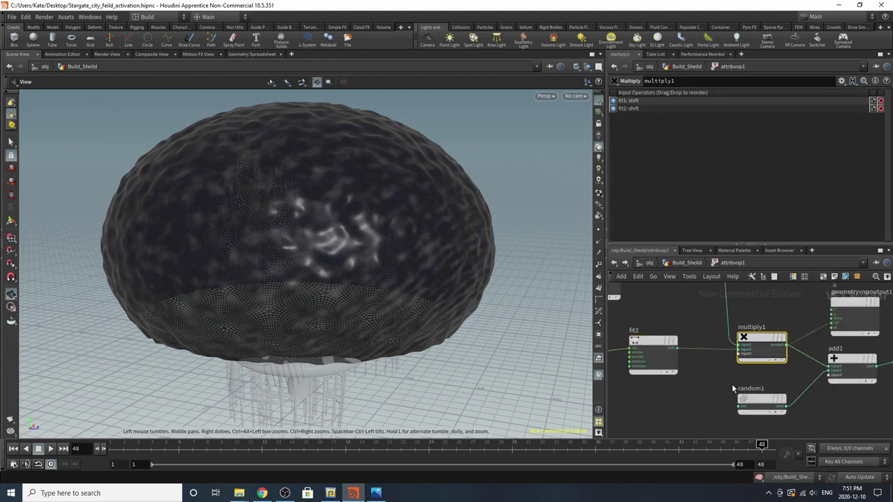
scroll(733, 388, "down", 2)
left_click(714, 407)
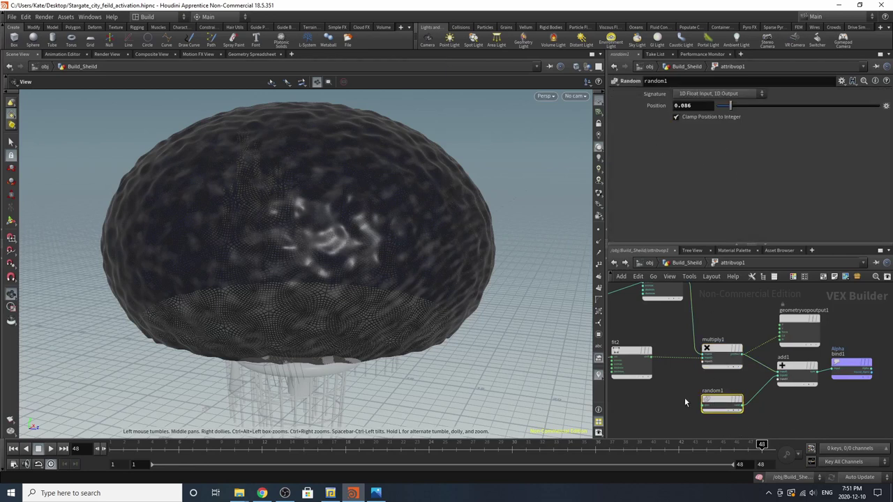
scroll(725, 363, "down", 2)
scroll(691, 382, "up", 3)
Examine how the multiply1 product connects to the Cd input of geometryvopoutput1.
left_click(692, 382)
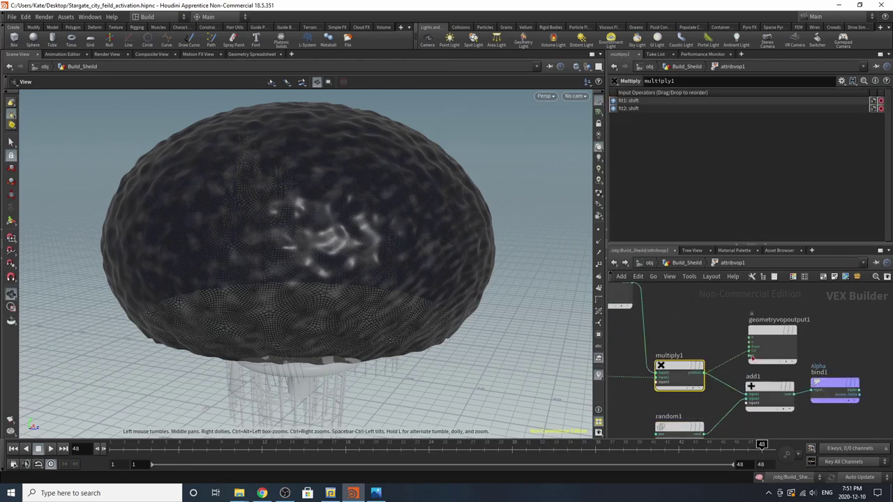
scroll(765, 347, "up", 2)
scroll(768, 369, "up", 2)
left_click(778, 359)
scroll(778, 359, "down", 3)
Trace the Alpha output by selecting random1, multiply1, add1 and bind1 in turn.
left_click(656, 433)
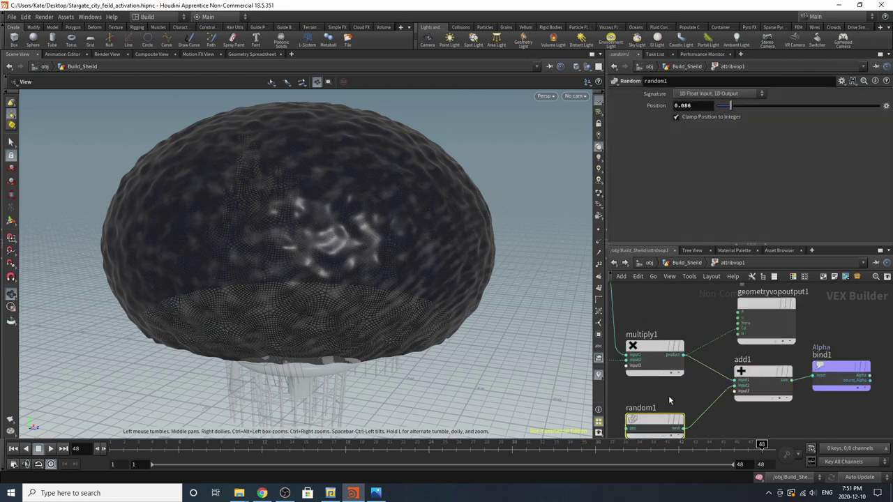
left_click(669, 360)
left_click(780, 379)
left_click(841, 374)
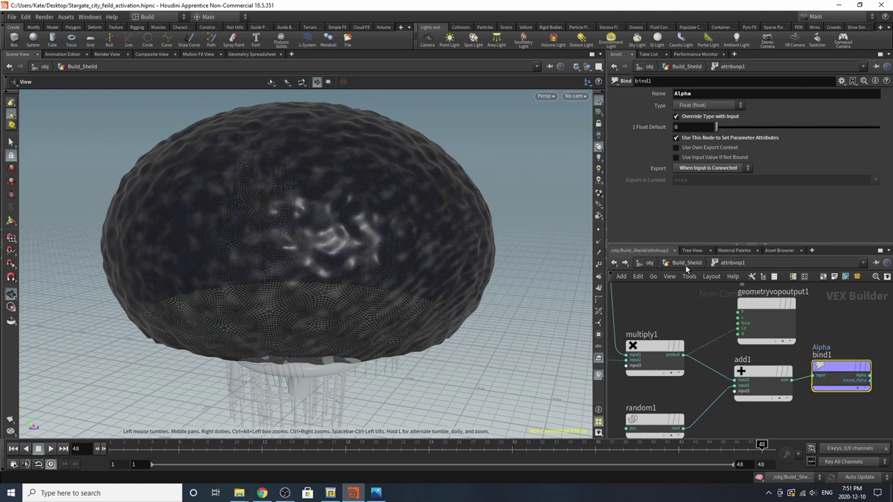
Examine the Alpha and Cd point values in the Geometry Spreadsheet and return to the scene view and the bind1 node.
left_click(247, 54)
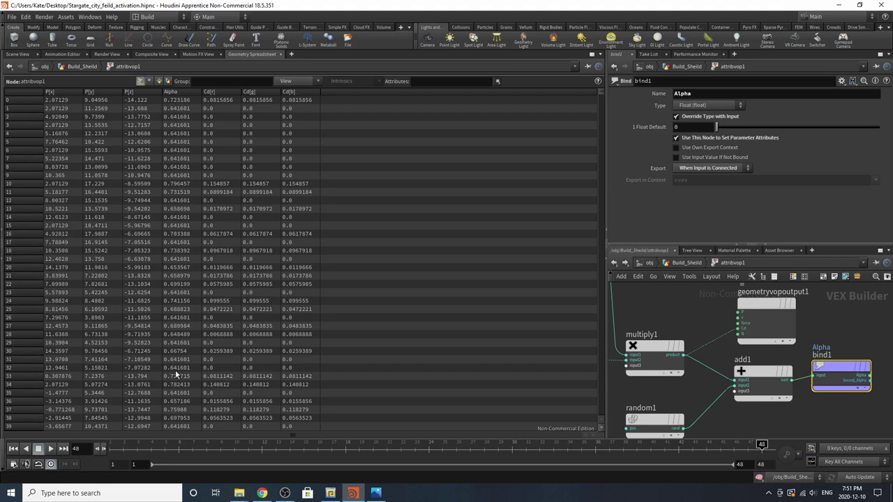
left_click(17, 54)
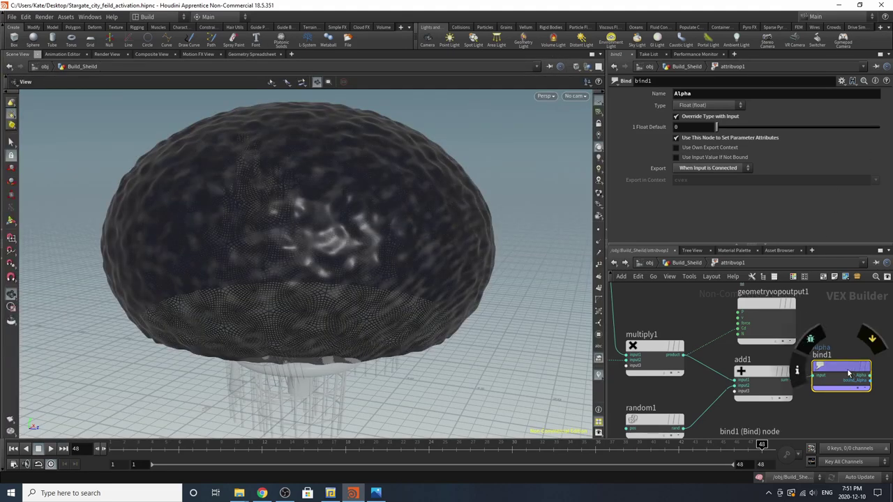
mouse_move(844, 369)
left_mouse_down()
mouse_move(854, 354)
mouse_move(849, 369)
left_mouse_up()
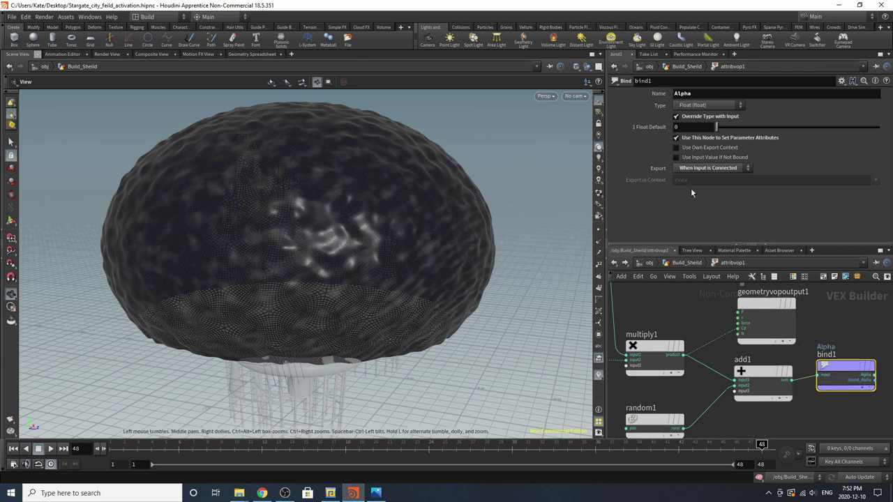
Return to the Build_Sheild network and color the Out_Mesh null node black.
left_click(686, 262)
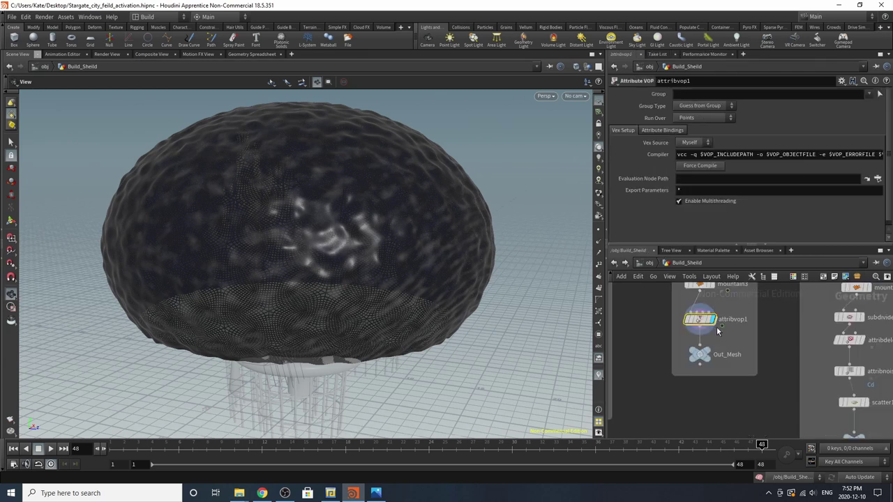
left_click(701, 363)
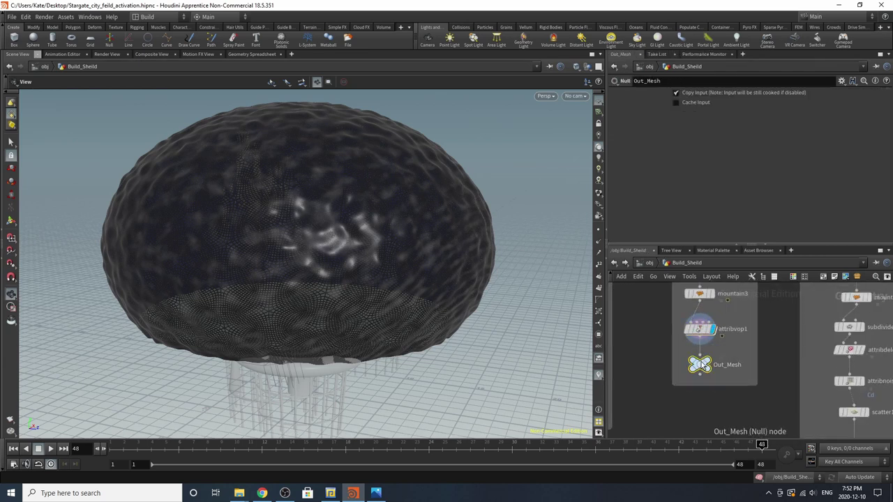
key("c")
left_click(832, 434)
key("c")
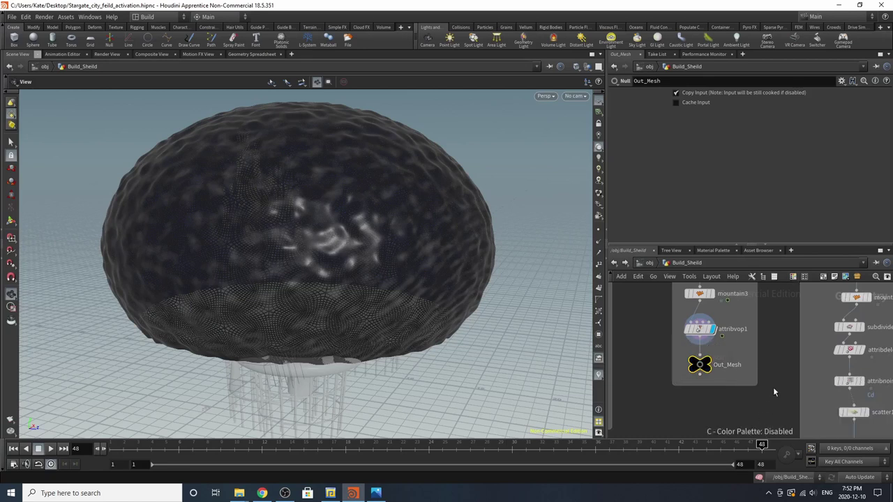
Display the color3 node at the start of the neighbouring branch and show its parameters.
scroll(773, 380, "down", 3)
scroll(716, 411, "down", 2)
scroll(808, 381, "up", 2)
scroll(808, 382, "up", 1)
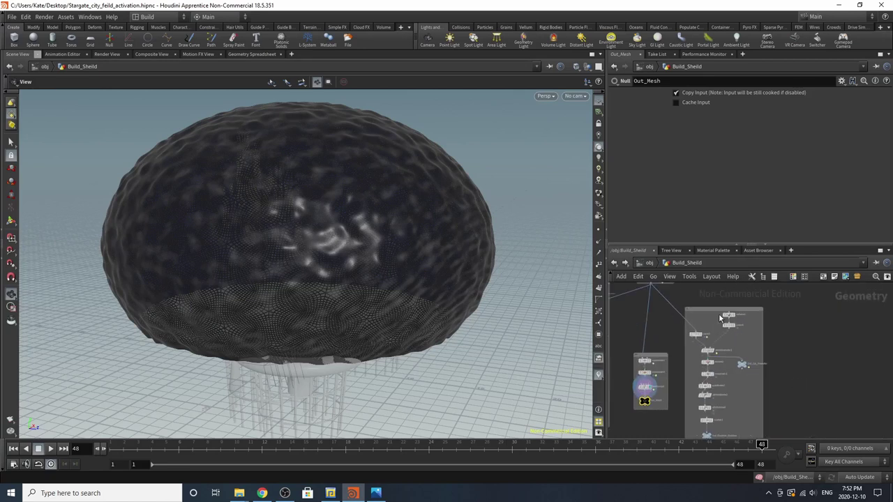
scroll(717, 316, "up", 5)
mouse_move(669, 356)
left_click(686, 342)
left_click(668, 365)
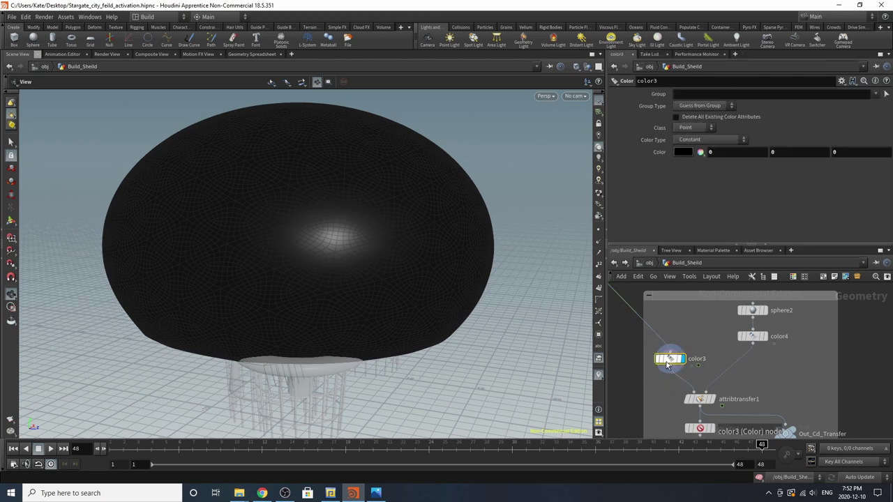
Display the attribtransfer1 node, show which attributes it transfers, and scrub its animation to frame 34.
scroll(691, 373, "down", 3)
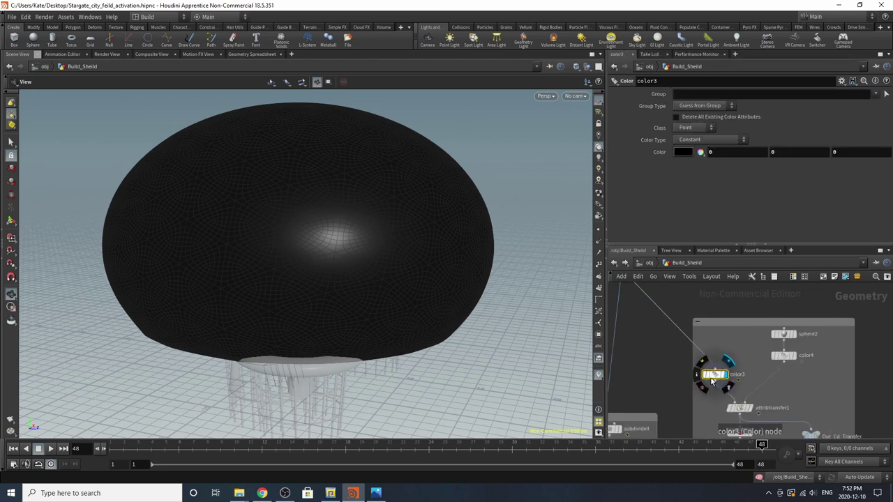
scroll(710, 377, "down", 3)
scroll(670, 314, "up", 3)
scroll(682, 314, "down", 3)
scroll(731, 399, "up", 4)
left_click(740, 394)
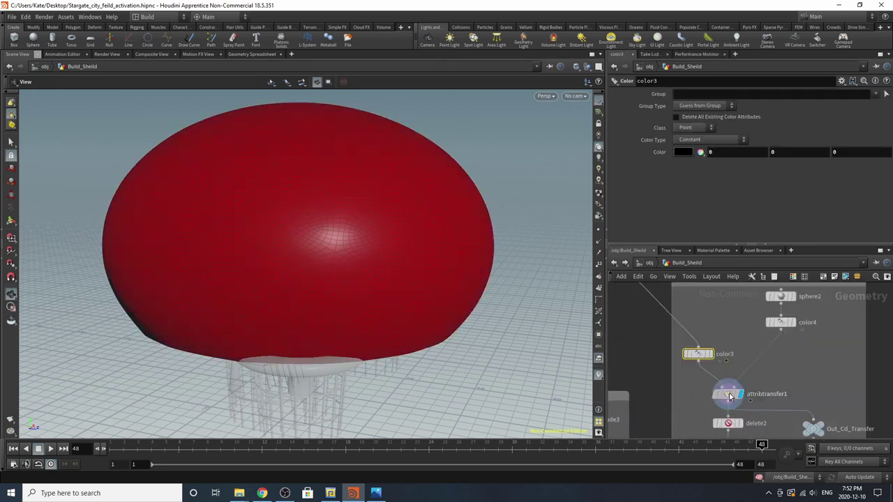
left_click(726, 394)
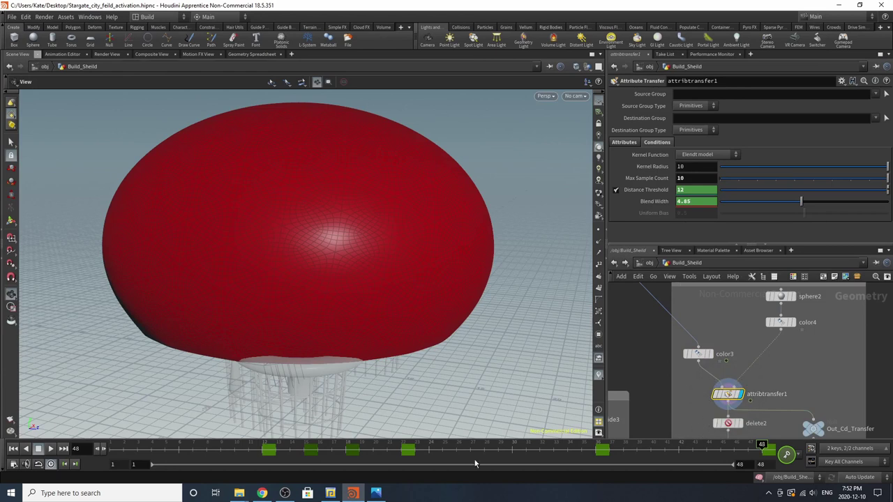
left_click(624, 143)
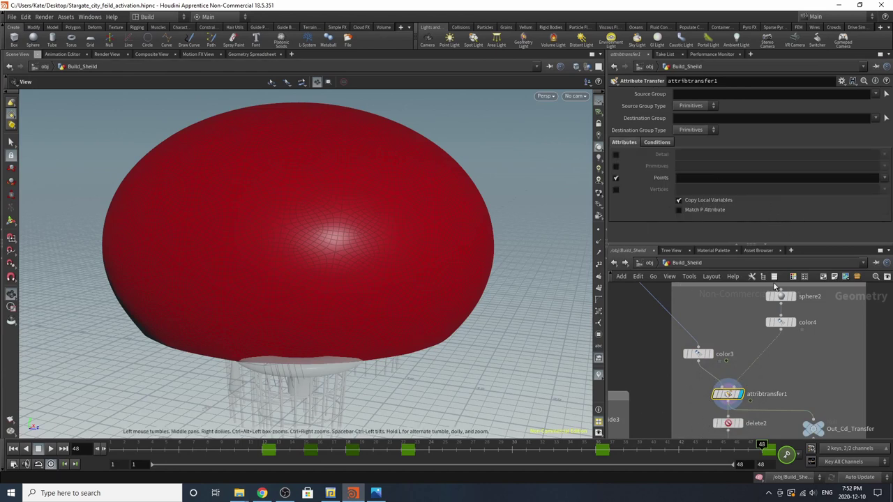
left_click_drag(150, 450, 568, 442)
Display the sphere2 node that feeds color4 and show its parameters.
scroll(728, 369, "down", 1)
middle_click_drag(728, 369, 674, 417)
scroll(673, 416, "up", 1)
left_click(753, 319)
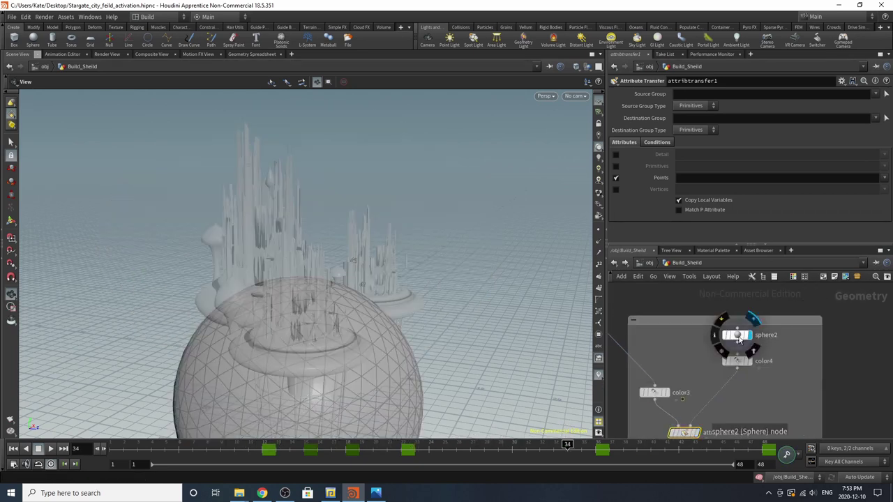
left_click(738, 338)
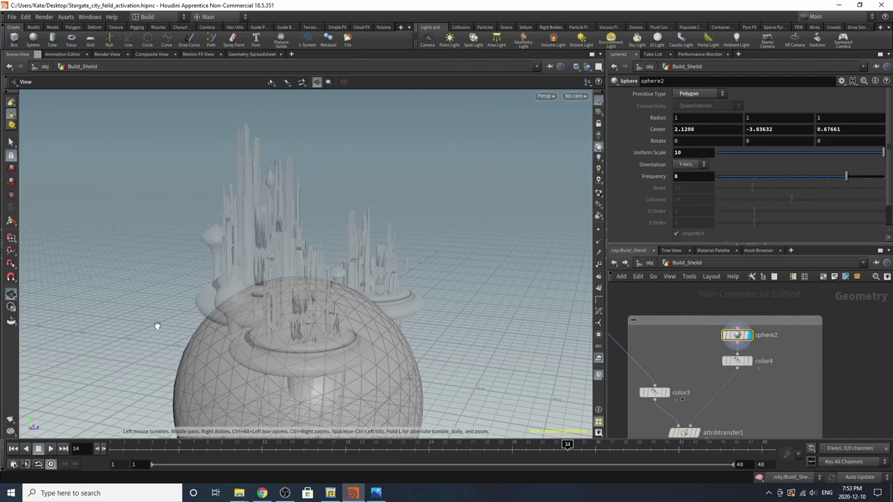
Display the color4 node and follow its output to attribtransfer1, showing the parameters of each.
left_click(753, 362)
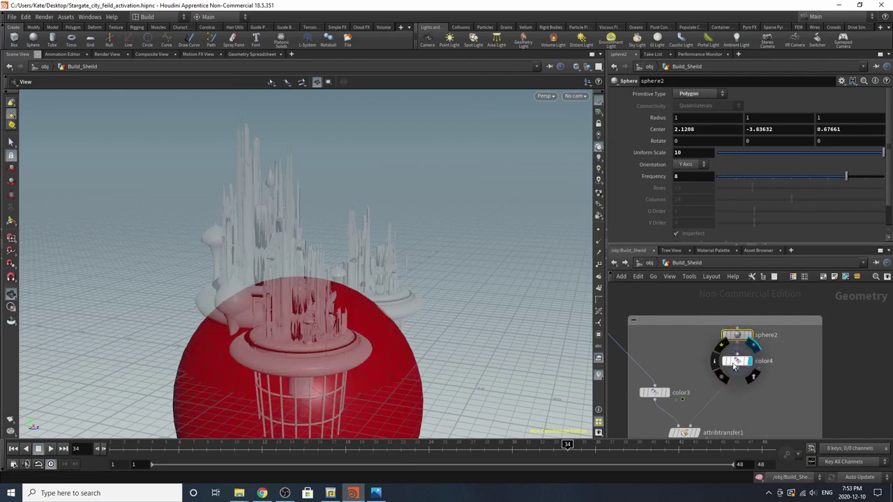
left_click(736, 361)
middle_click_drag(706, 434, 773, 369)
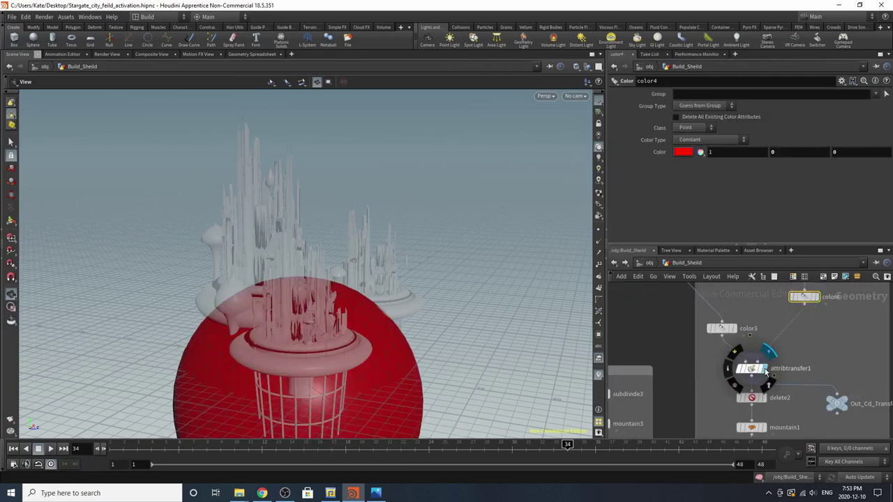
left_click(773, 369)
left_click(754, 370)
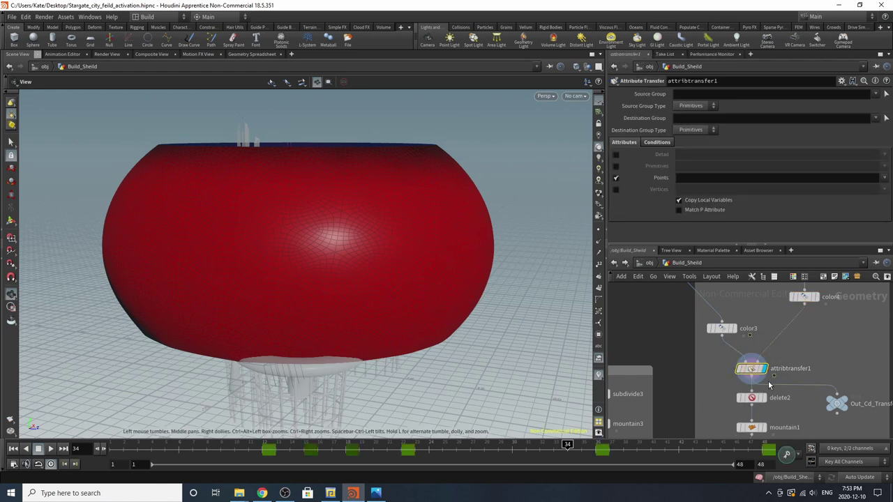
Scrub the attribtransfer1 animation to frame 48 and show the node's transfer conditions.
middle_click_drag(812, 312, 777, 347)
mouse_move(431, 450)
left_mouse_down()
mouse_move(335, 453)
mouse_move(631, 457)
mouse_move(280, 459)
mouse_move(374, 445)
mouse_move(623, 450)
mouse_move(526, 445)
left_mouse_up()
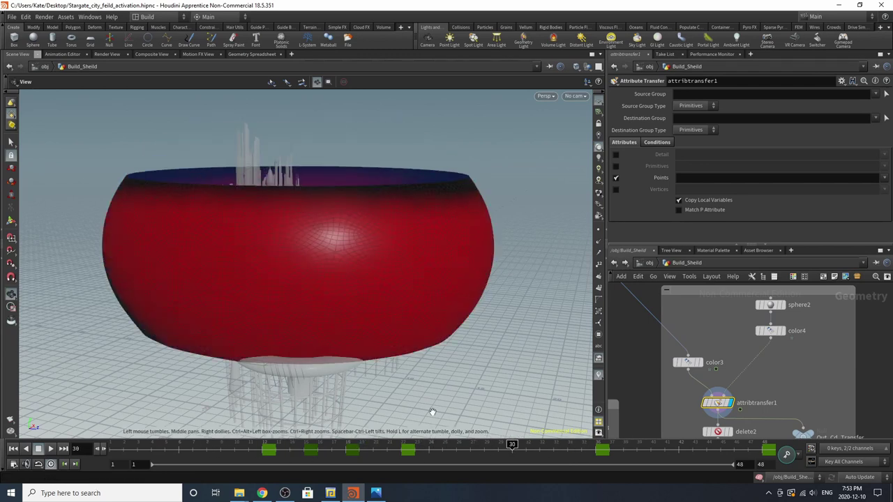
left_click(657, 143)
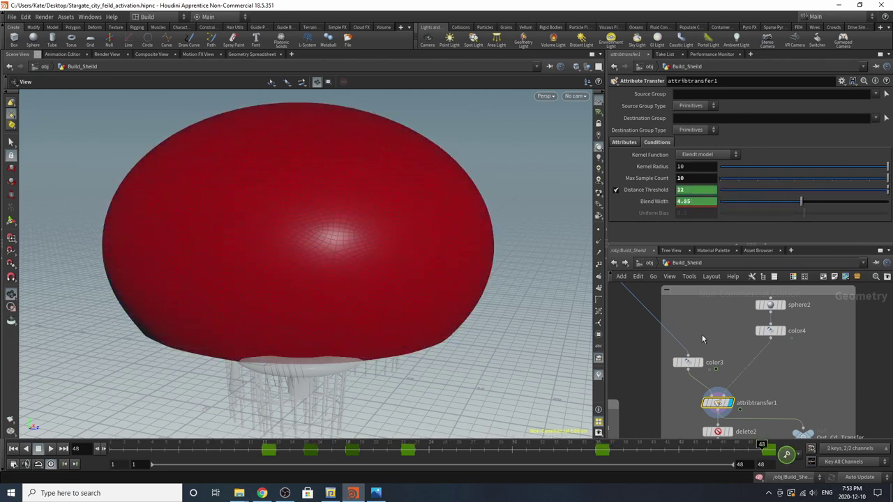
Display the delete2 node with its parameters and scrub its animation to frame 27.
scroll(703, 338, "down", 4)
scroll(708, 386, "up", 3)
left_click(718, 375)
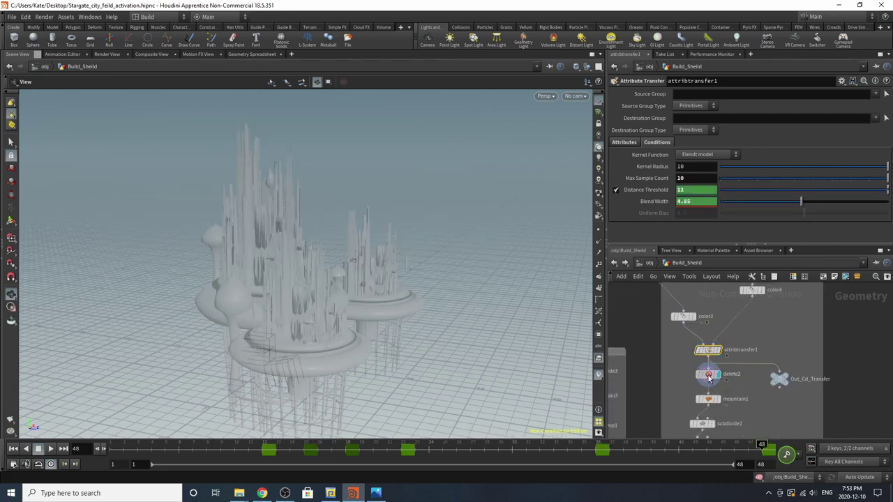
left_click(709, 376)
left_click_drag(351, 449, 473, 475)
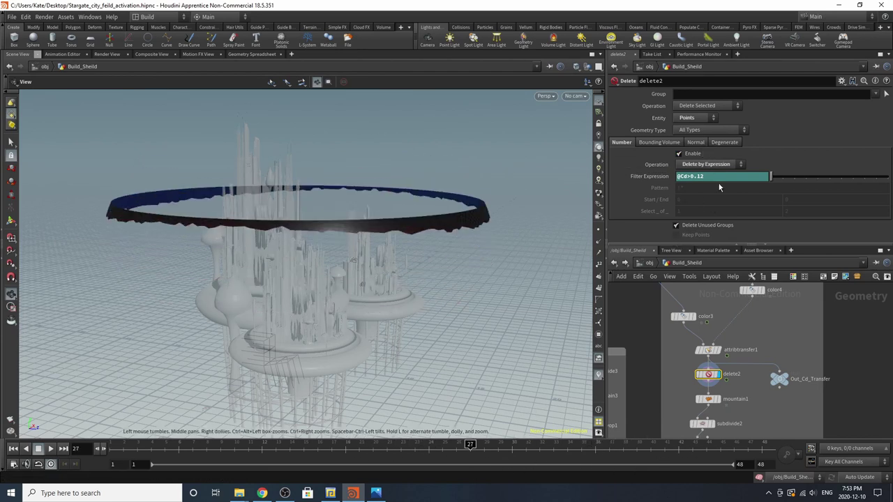
Display the Out_Cd_Transfer null node and color it black.
scroll(777, 397, "up", 3)
mouse_move(790, 367)
left_click(805, 345)
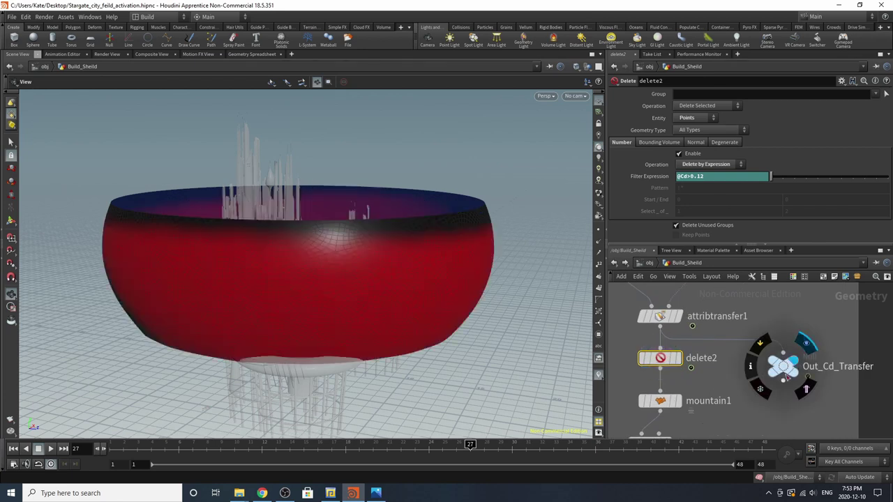
left_click(785, 373)
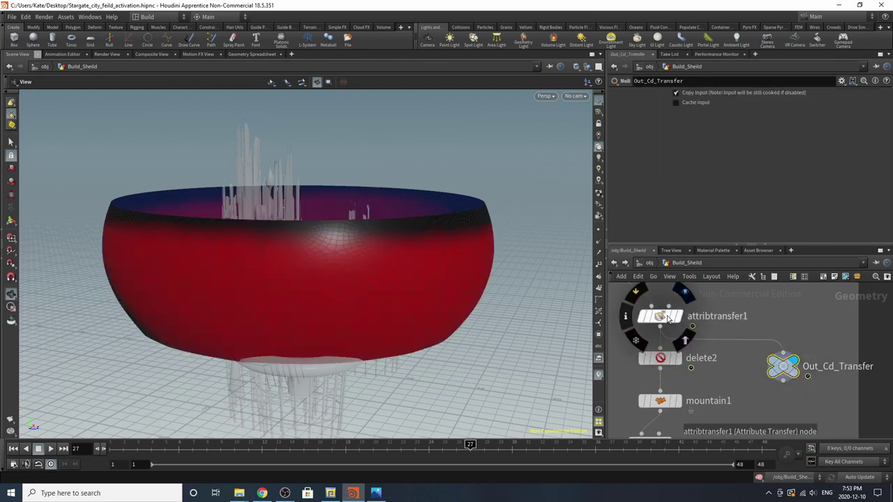
mouse_move(792, 370)
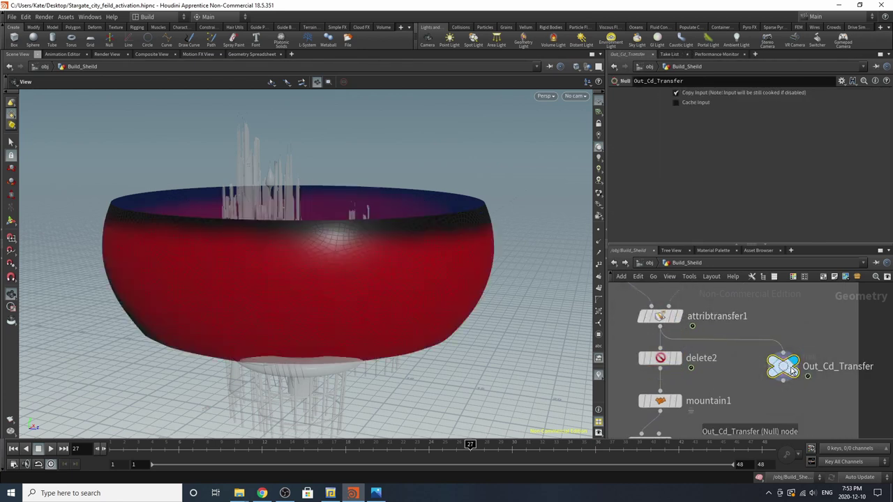
key("c")
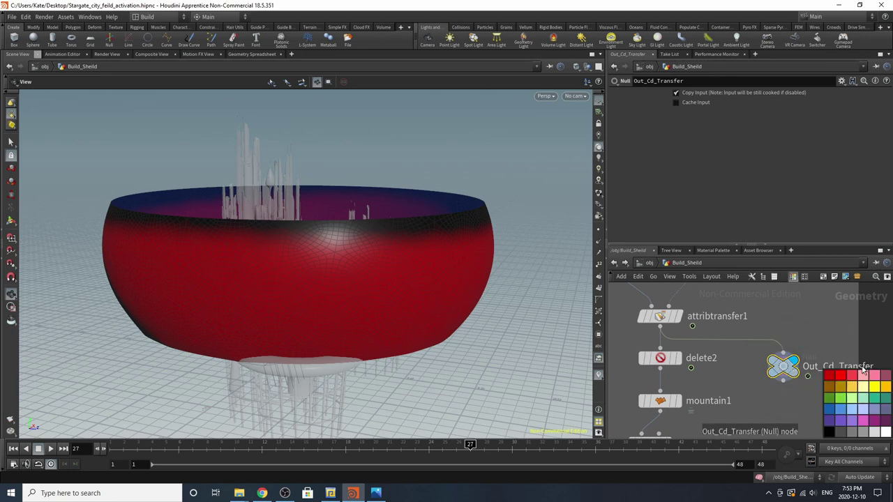
left_click(829, 432)
Display the mountain1 node and the subdivide2 node below it, showing the parameters of each.
left_click(679, 405)
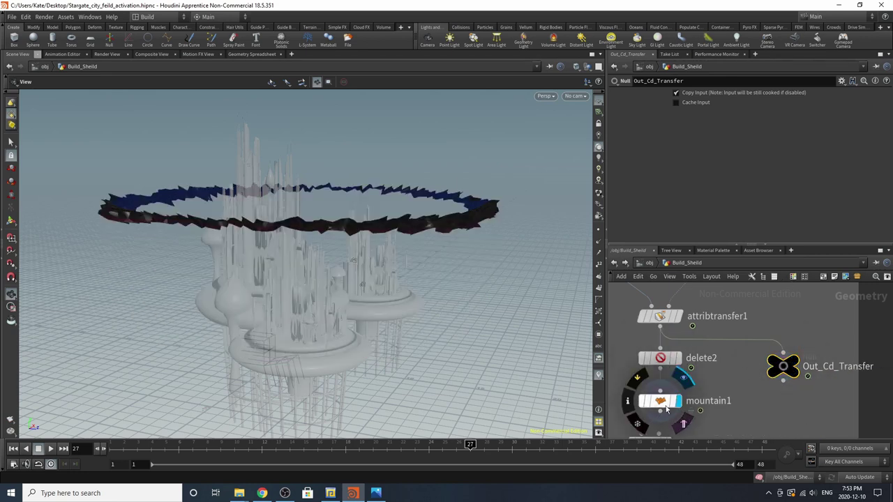
left_click(662, 401)
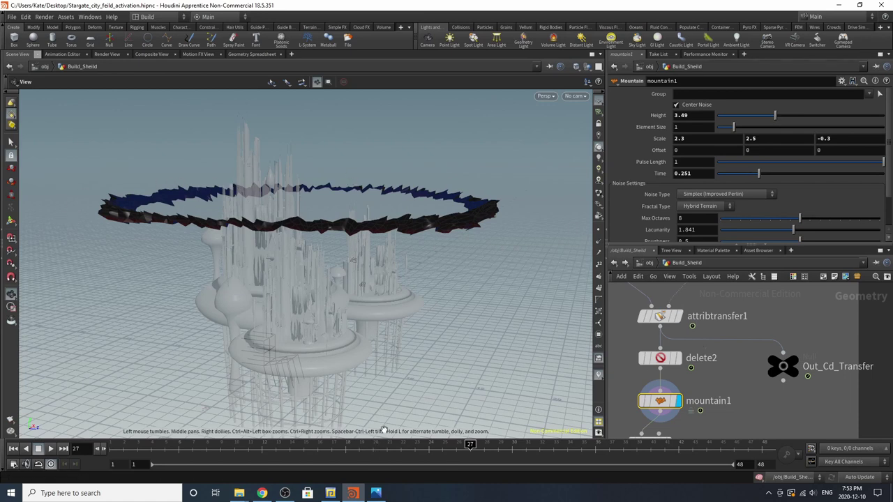
scroll(737, 369, "down", 5)
scroll(725, 391, "up", 4)
left_click(708, 376)
left_click(694, 375)
Scrub the subdivide2 result to frame 23 and examine the jagged ring up close from above.
left_click_drag(443, 450, 416, 450)
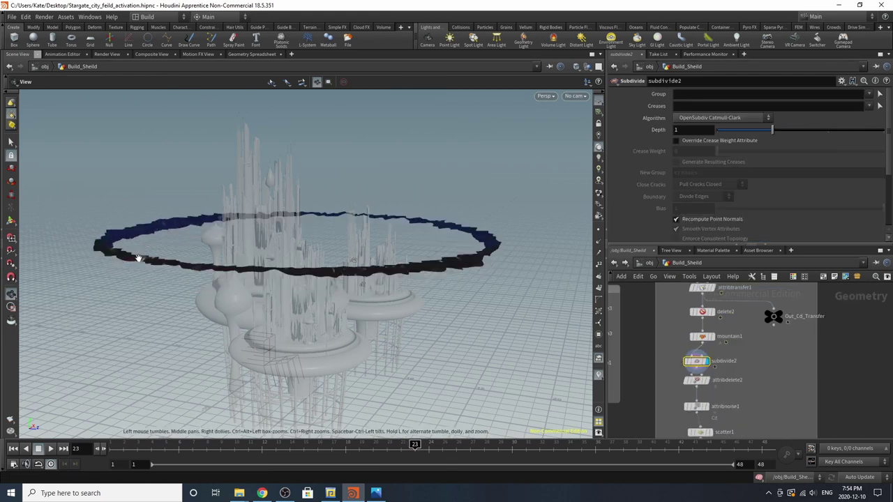
right_click_drag(138, 258, 558, 205)
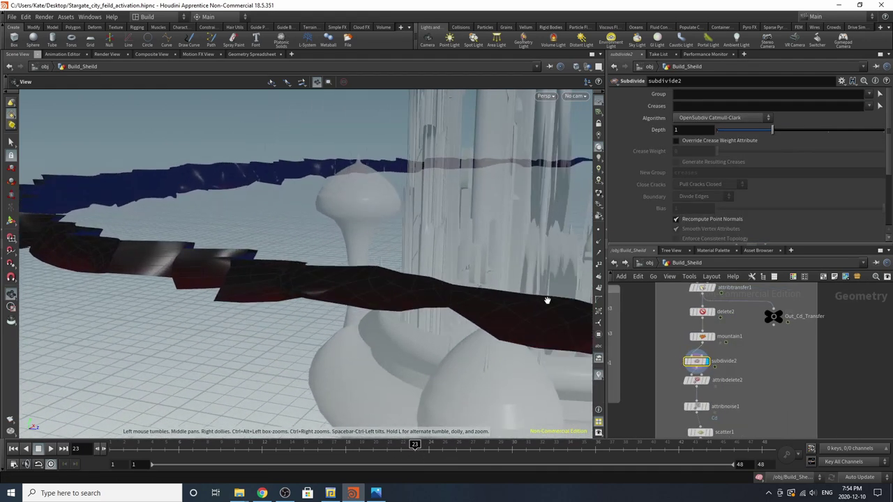
left_click_drag(478, 323, 283, 265)
Display attribdelete2 and the attribnoise1 node that follows it, showing the parameters of each.
left_click(703, 381)
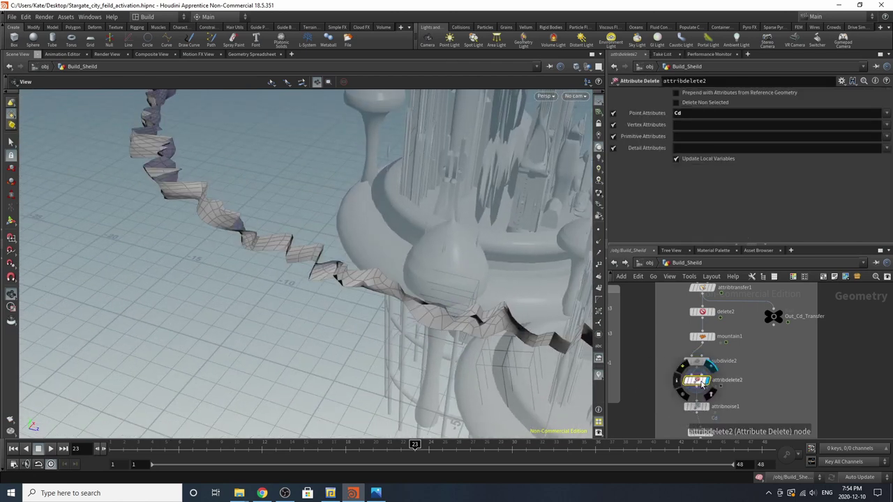
scroll(701, 314, "down", 3)
scroll(706, 379, "up", 4)
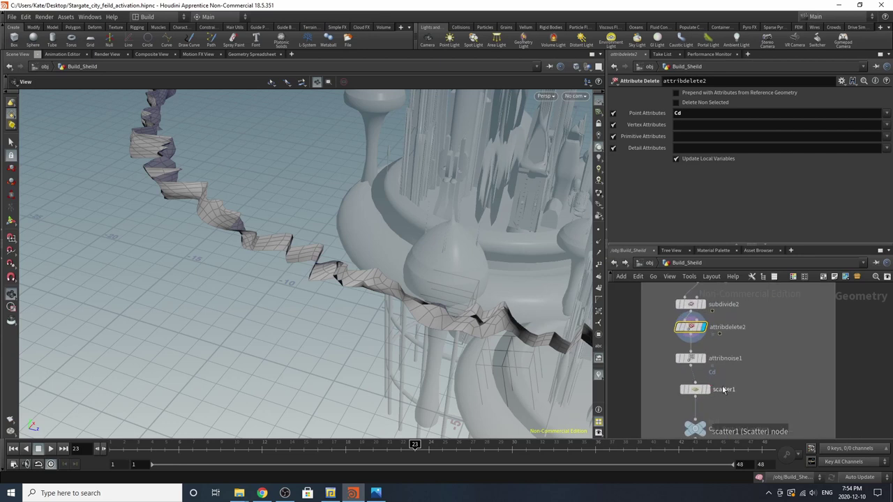
left_click(693, 358)
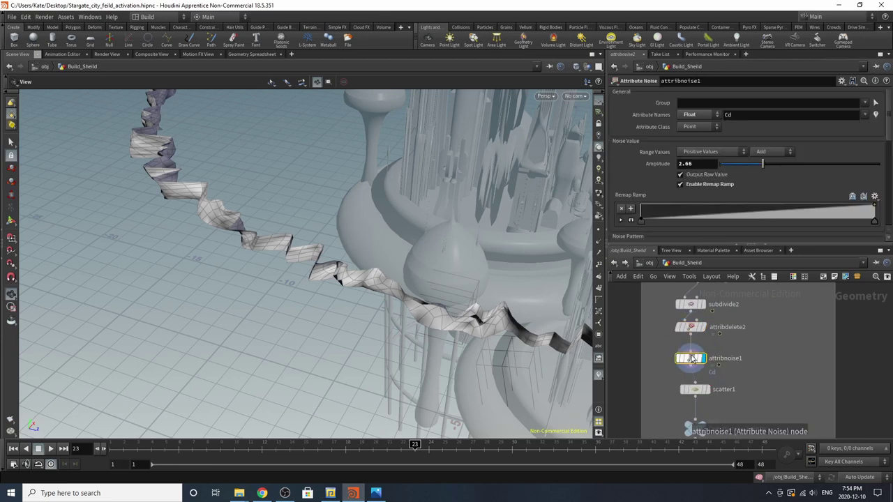
Advance to frame 24 and review attribnoise1's noise settings down to the warping and post-process options.
mouse_move(414, 444)
left_mouse_down()
mouse_move(484, 445)
mouse_move(391, 445)
mouse_move(427, 444)
left_mouse_up()
left_click_drag(282, 211, 239, 233)
scroll(754, 147, "down", 10)
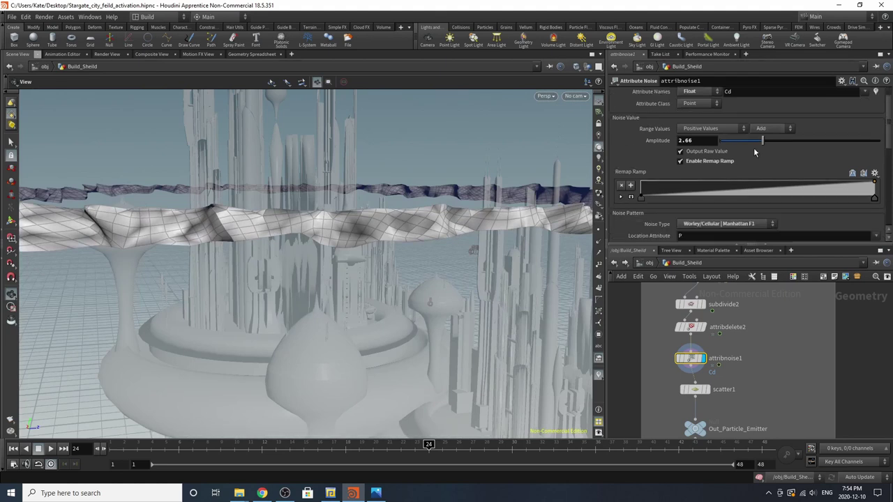
scroll(778, 165, "down", 3)
scroll(776, 161, "down", 2)
Display the scatter1 node and show its parameters.
scroll(696, 349, "down", 3)
scroll(692, 382, "up", 3)
left_click(709, 353)
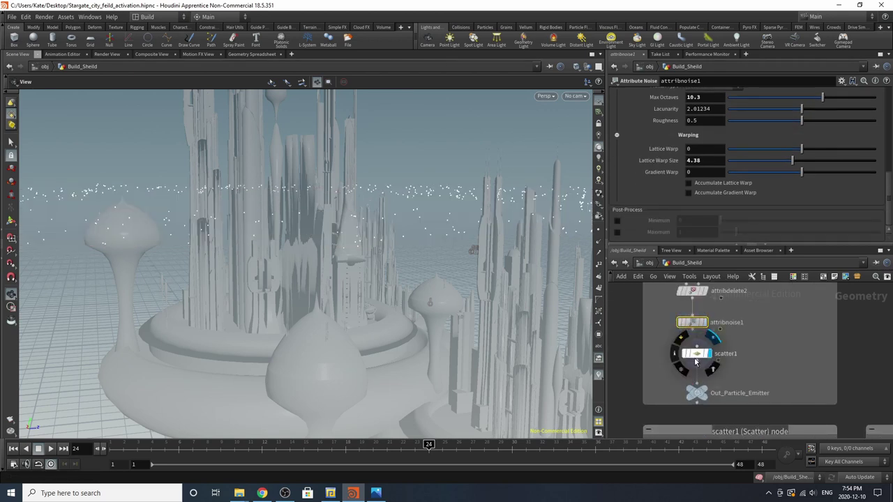
left_click(694, 355)
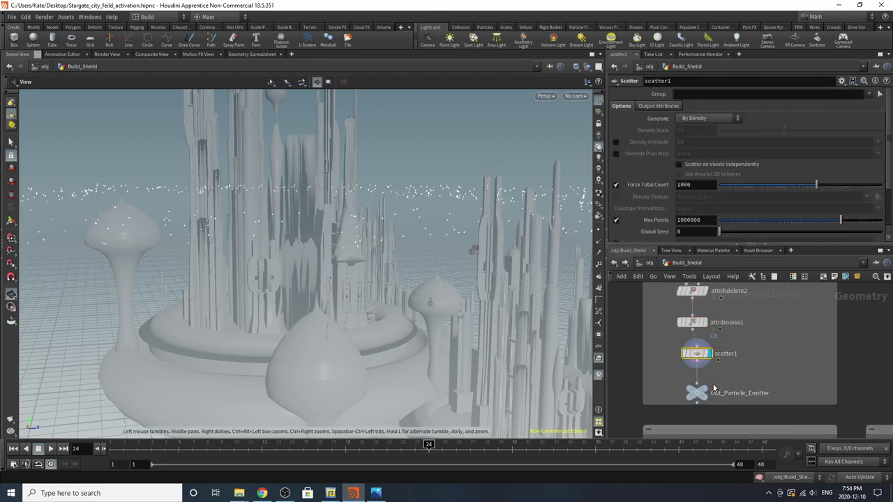
Display the Out_Particle_Emitter null node and color it black.
left_click(702, 389)
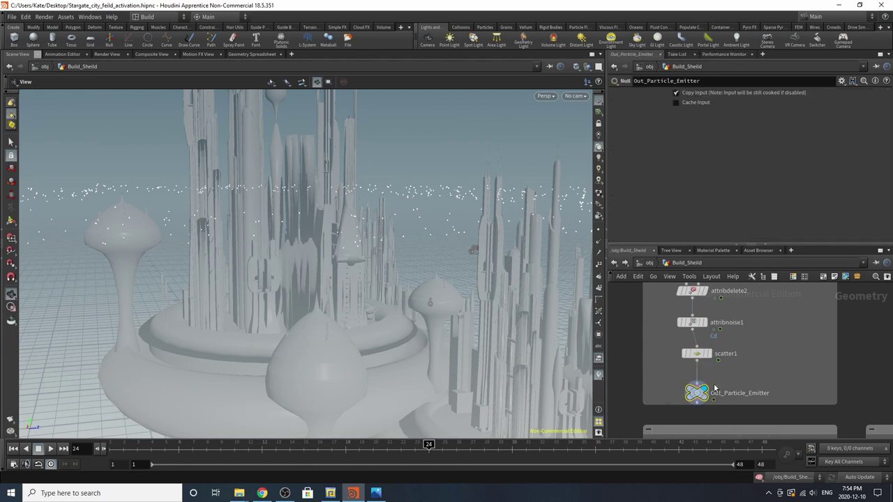
key("c")
key("c")
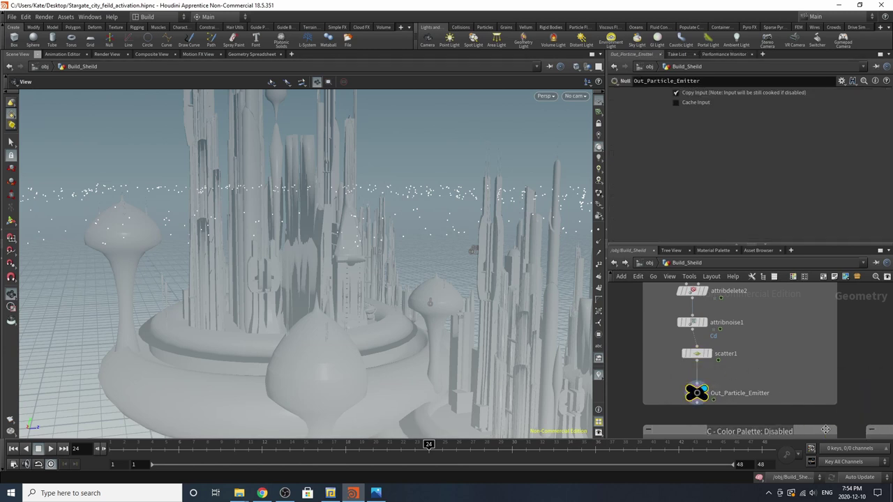
Go to the branch that starts with object_merge7 and display its attribcopy1 node with its parameters.
scroll(751, 384, "down", 5)
mouse_move(691, 328)
scroll(685, 305, "up", 5)
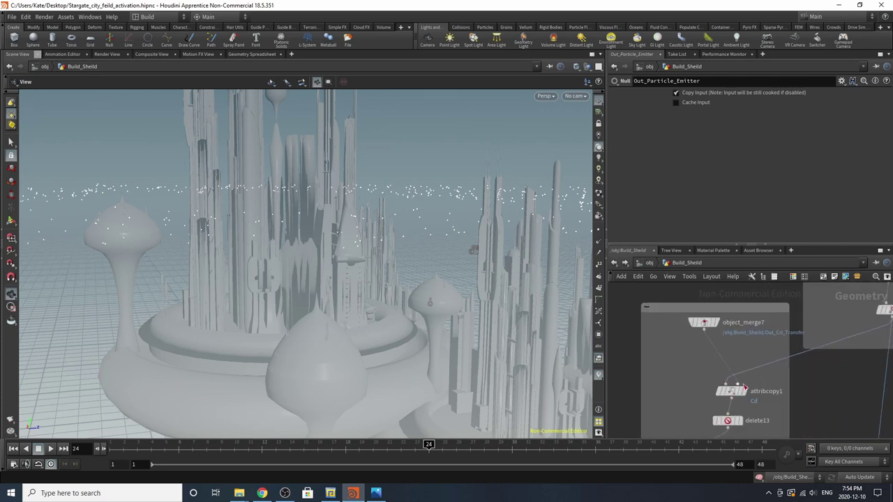
left_click(746, 393)
left_click(730, 392)
Show the parameters of object_merge7 and examine where its merged source sits among the network's branches.
scroll(654, 367, "down", 3)
scroll(693, 374, "up", 3)
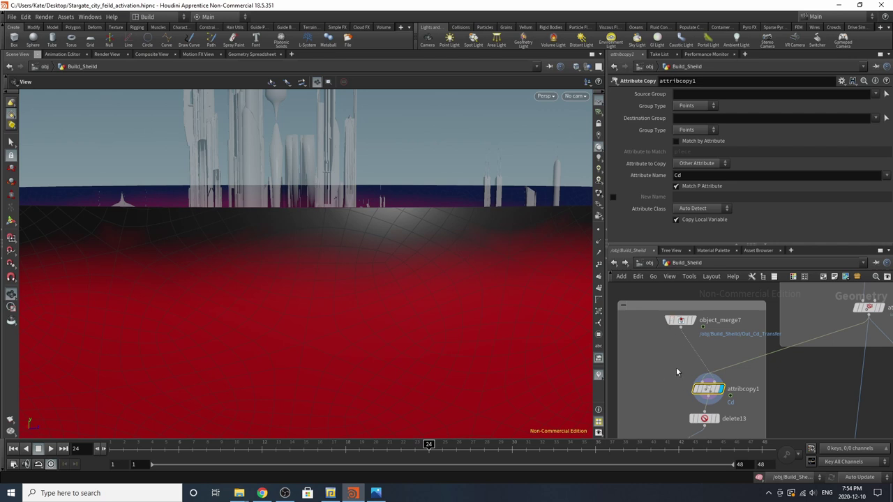
left_click_drag(679, 325, 668, 340)
scroll(654, 374, "down", 3)
scroll(795, 404, "down", 2)
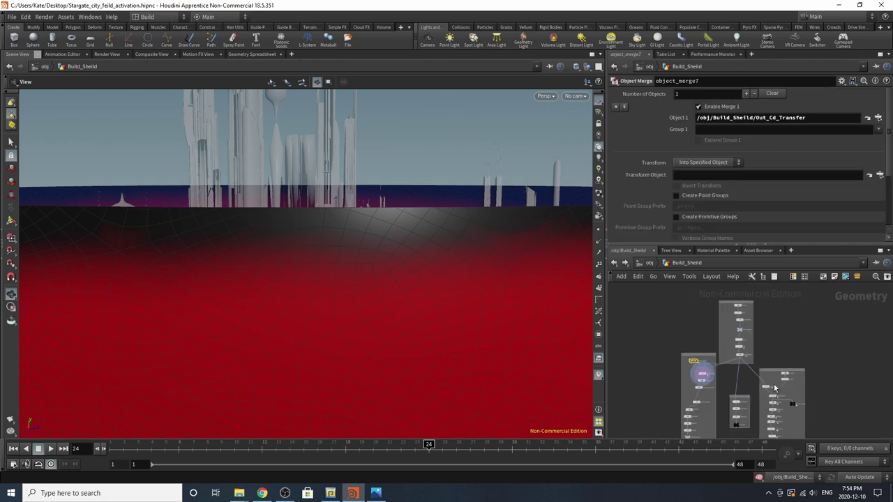
scroll(668, 356, "up", 3)
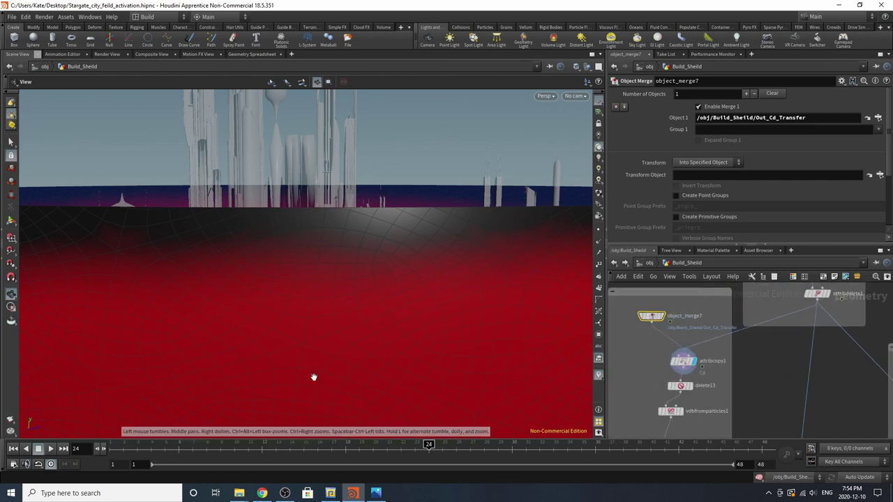
Frame the attribcopy1 geometry, scrub its animation to frame 17, and examine the colored ring around the city.
key("space+g")
left_click_drag(350, 332, 310, 315)
left_click_drag(376, 342, 380, 284)
mouse_move(220, 447)
left_mouse_down()
mouse_move(540, 450)
mouse_move(331, 450)
left_mouse_up()
scroll(673, 361, "down", 3)
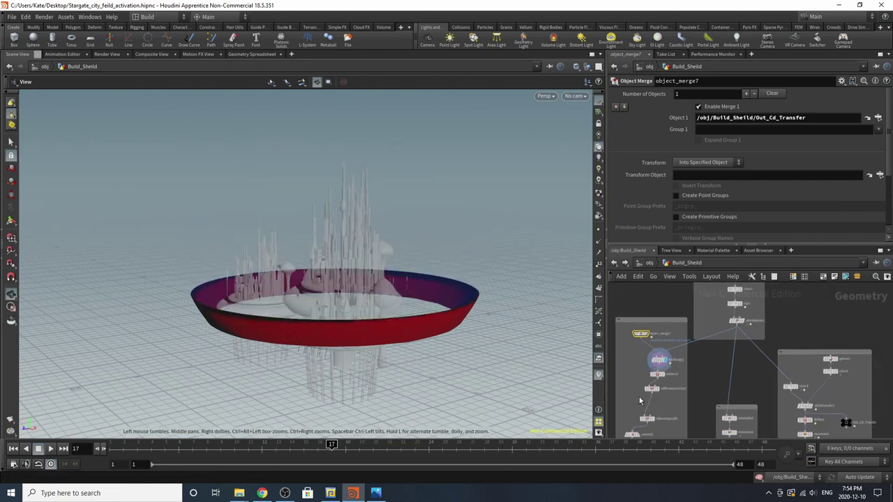
left_click_drag(206, 212, 566, 321)
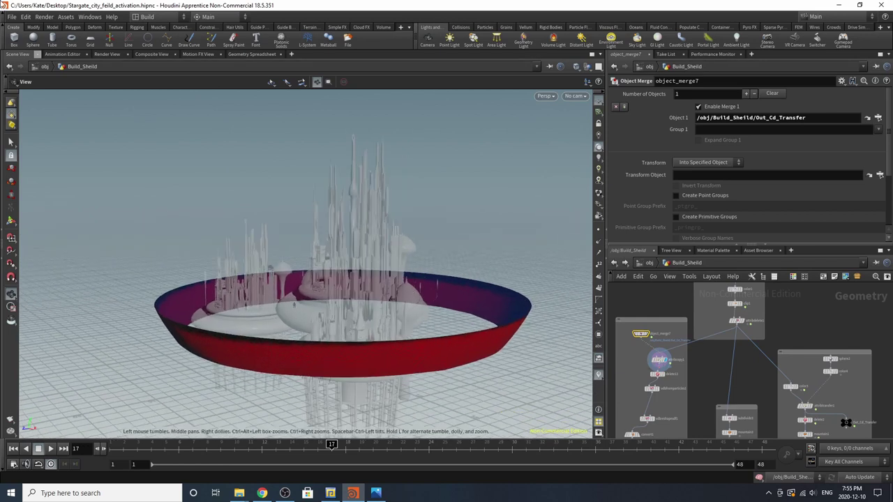
Display the delete13 node, show its filter expression, and scrub its animation to frame 38.
scroll(682, 386, "up", 5)
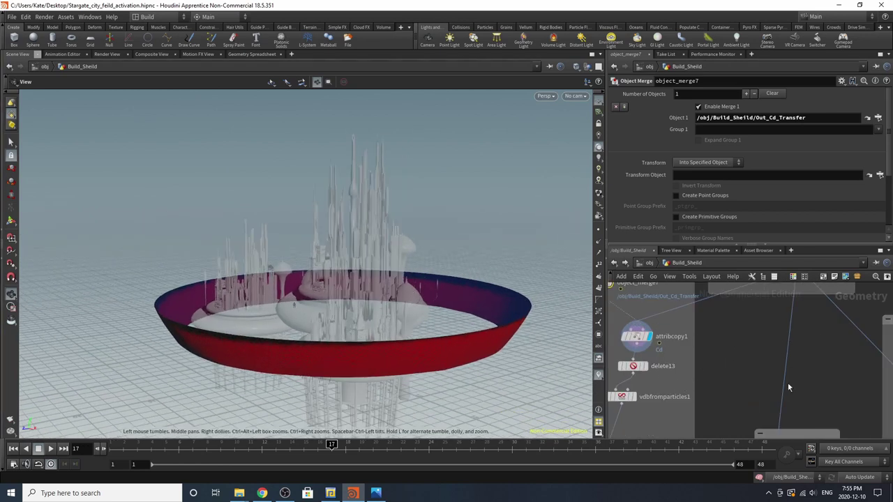
left_click(715, 382)
left_click(700, 381)
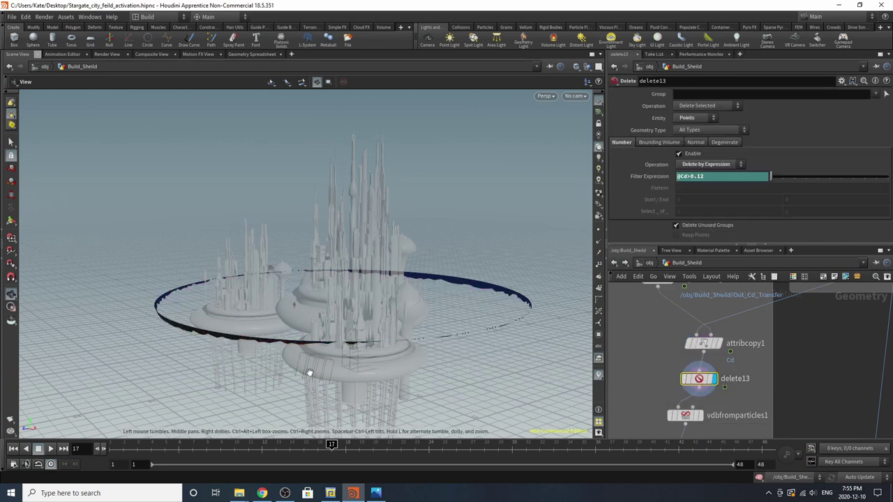
scroll(392, 327, "up", 2)
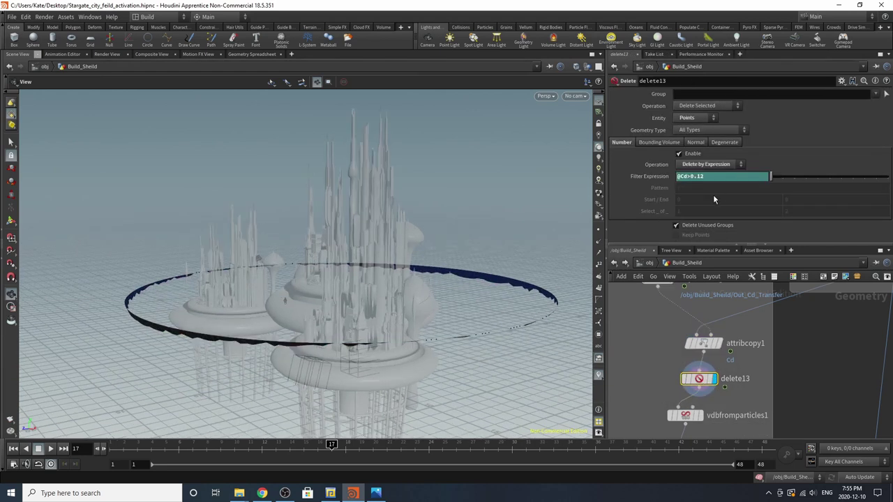
scroll(683, 365, "down", 5)
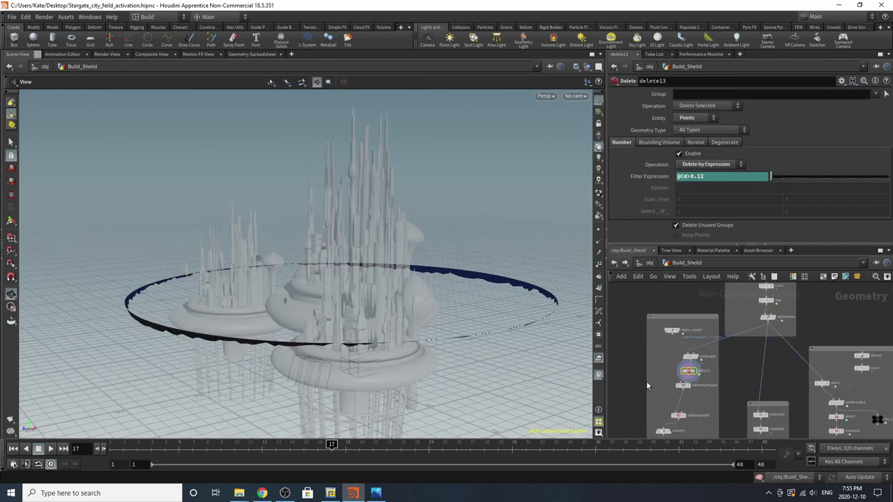
scroll(653, 380, "up", 4)
left_click_drag(291, 446, 623, 445)
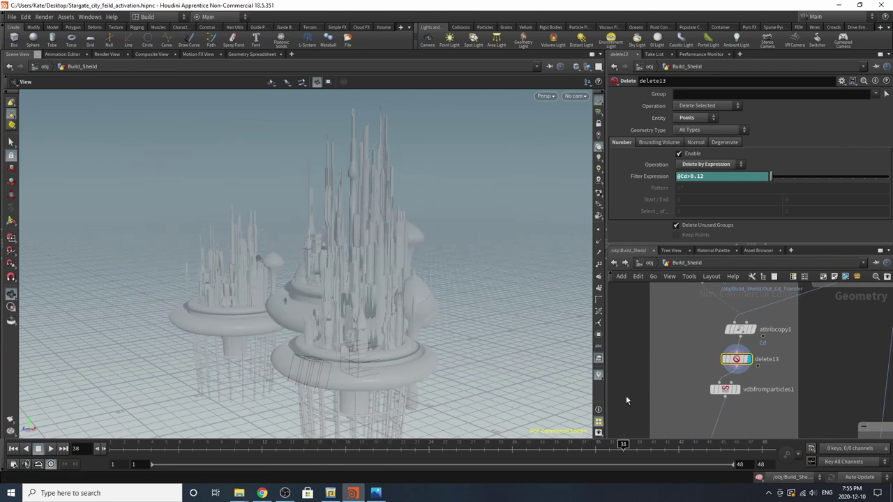
Display the vdbfromparticles1 node with its parameters and view its result at frame 21.
left_click(725, 389)
left_click(382, 455)
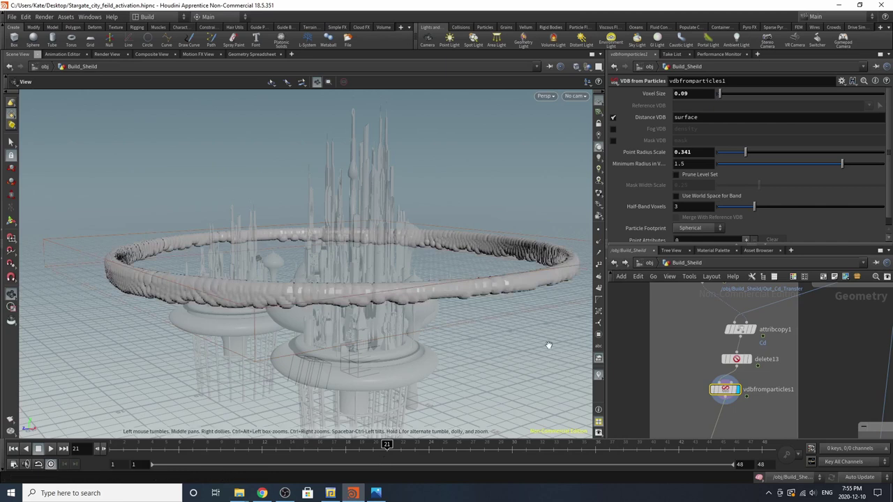
Display the vdbreshapesdf1 node and show its Erode operation and offset parameters.
scroll(691, 321, "down", 5)
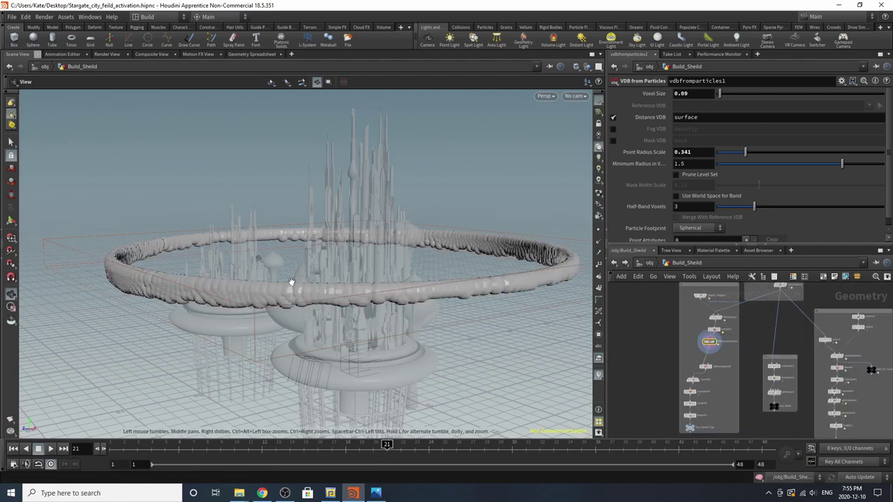
scroll(709, 371, "up", 5)
left_click(696, 364)
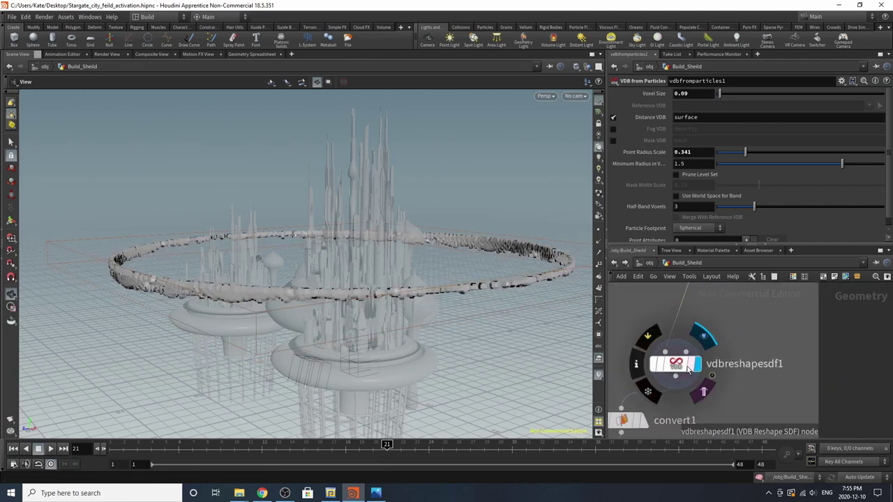
left_click(685, 367)
Display the convert1 node and show its polygon conversion parameters.
scroll(741, 355, "down", 3)
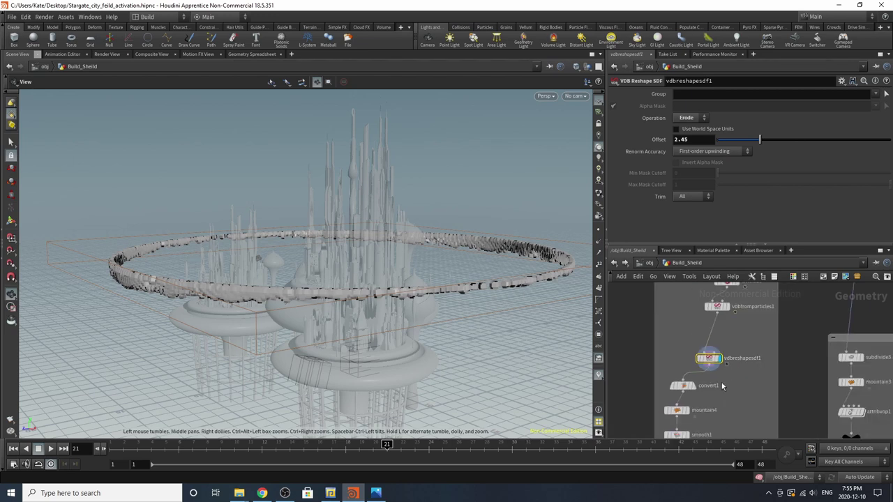
scroll(697, 392, "up", 3)
left_click(686, 378)
left_click(667, 378)
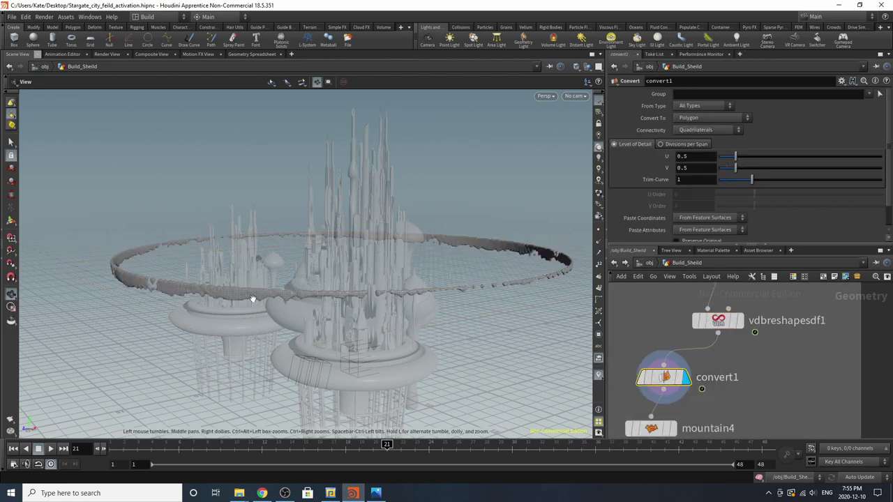
Display the mountain4 node and show its height and noise parameters.
scroll(632, 401, "down", 3)
scroll(687, 380, "up", 3)
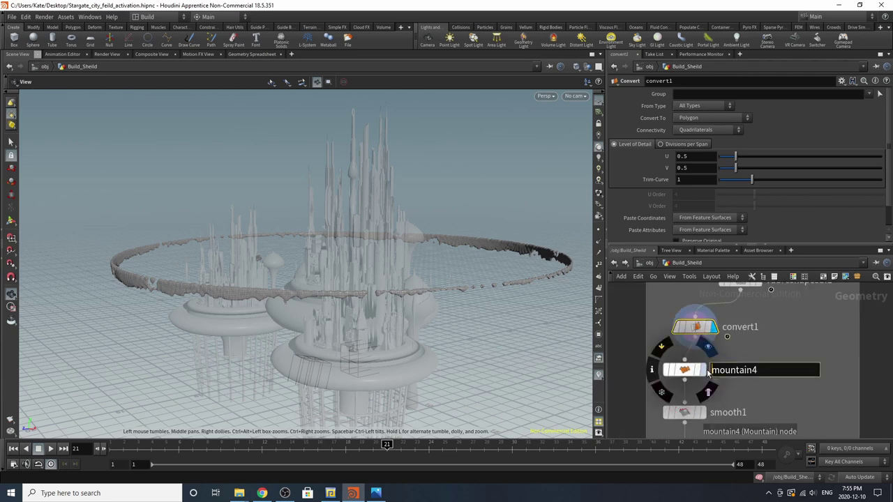
left_click(702, 370)
left_click(691, 378)
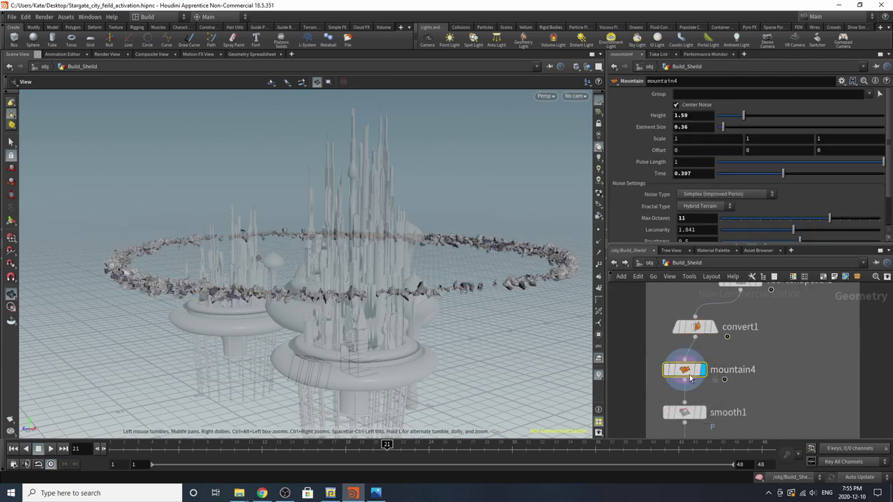
Bypass and re-enable mountain4 to compare its effect on the ring, and set its Height to 0.89.
left_click(665, 372)
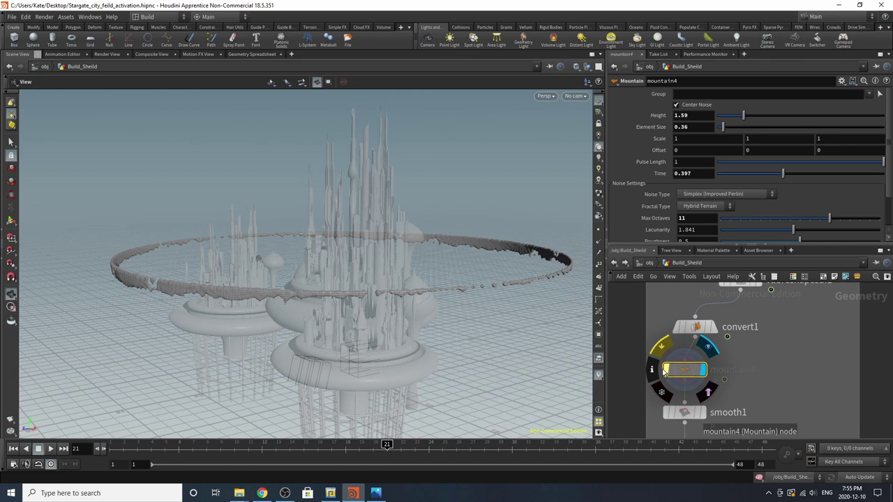
left_click(665, 372)
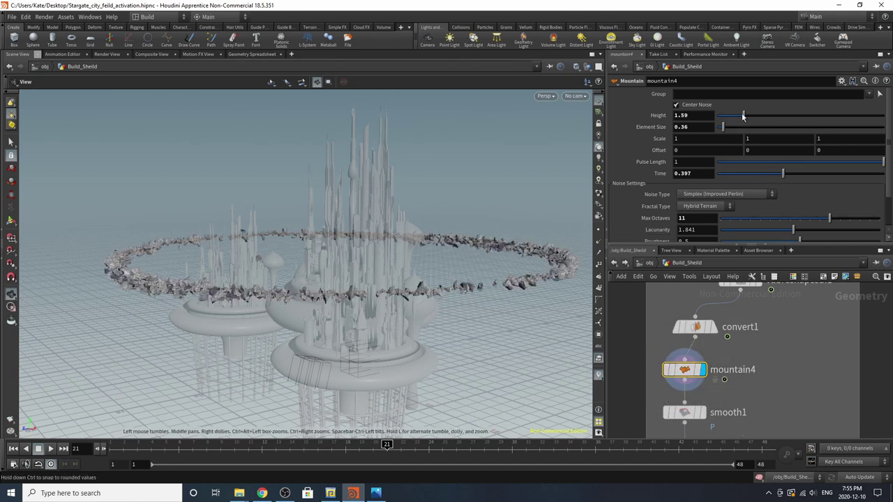
mouse_move(742, 118)
left_mouse_down()
mouse_move(726, 121)
mouse_move(735, 120)
left_mouse_up()
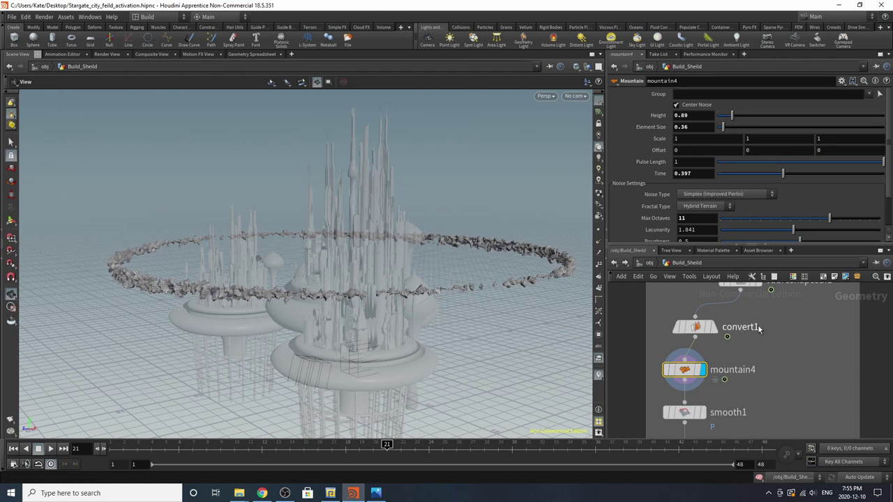
Display the smooth1 node and examine the smoothed ring around the towers up close.
scroll(758, 326, "down", 3)
scroll(720, 414, "up", 4)
left_click(719, 368)
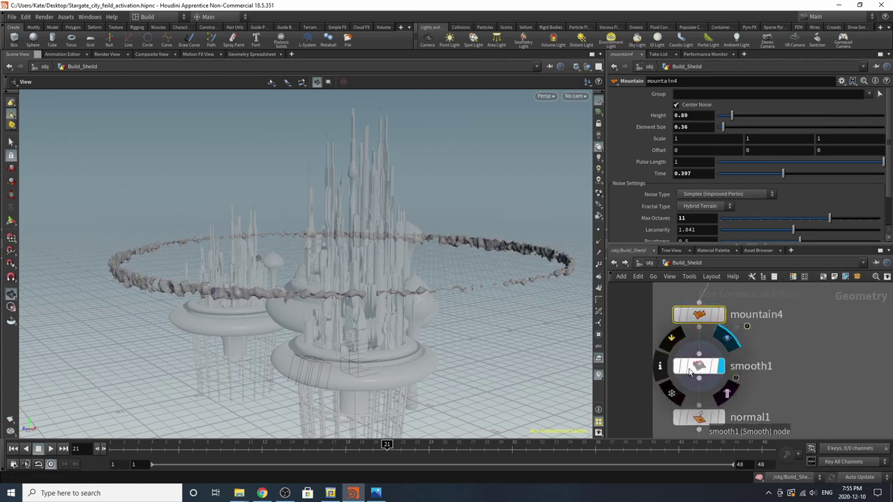
left_click(689, 372)
right_click_drag(165, 290, 307, 231)
left_click_drag(225, 255, 225, 209)
Display the normal1 node and show its parameters.
middle_click_drag(731, 419, 727, 333)
left_click(715, 334)
left_click(717, 334)
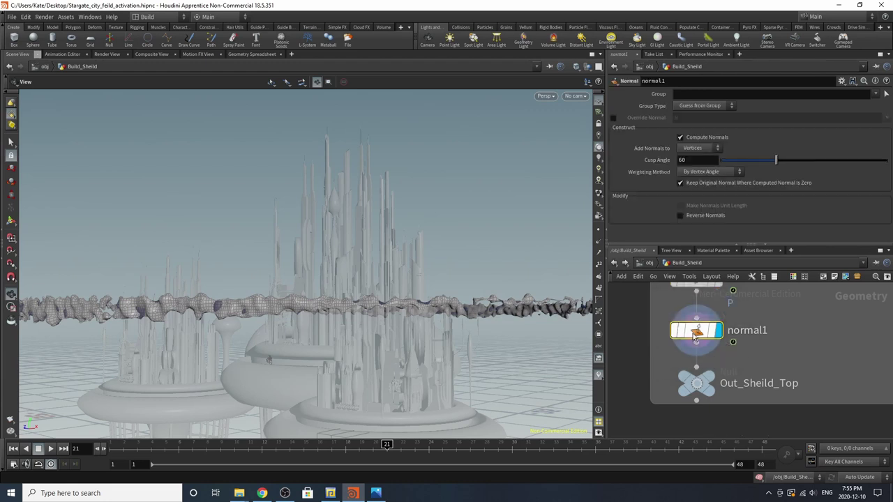
Display the Out_Sheild_Top null and color its node black.
left_click(719, 380)
key("c")
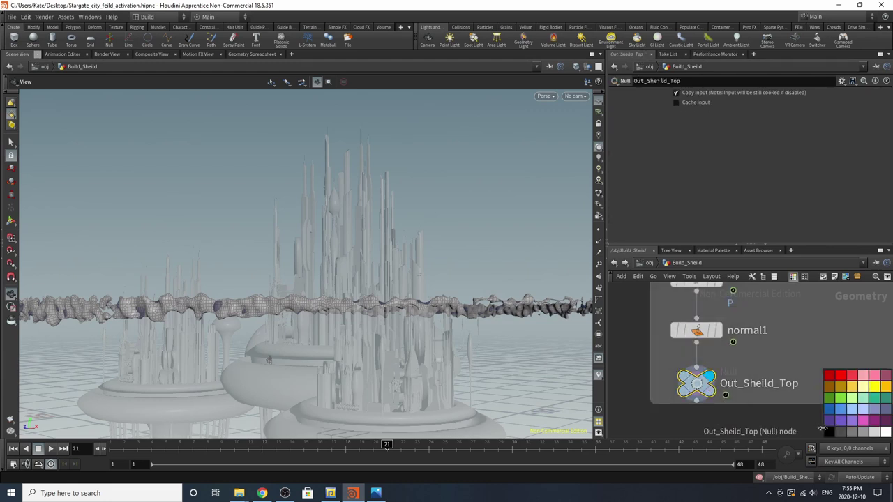
left_click(828, 432)
key("c")
Locate object_merge1 in the branch below Out_Particle_Emitter, display its merged points, and show its parameters.
scroll(733, 381, "down", 8)
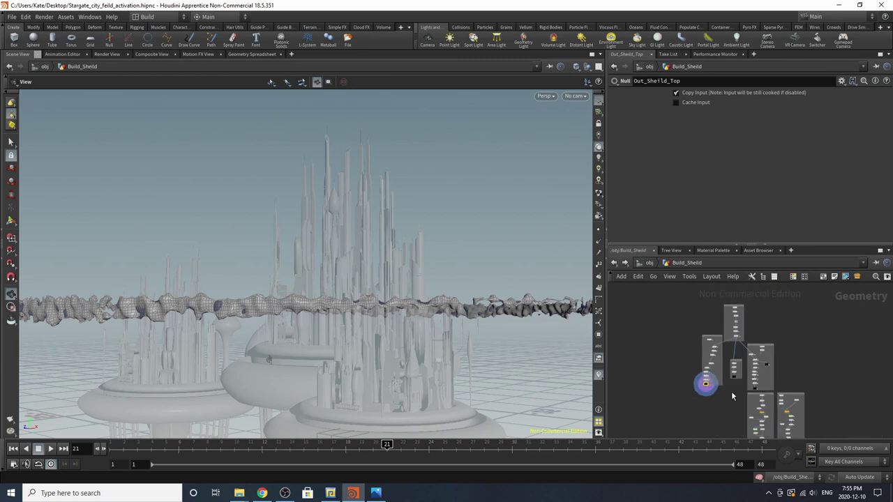
scroll(773, 424, "up", 3)
scroll(752, 305, "down", 3)
scroll(780, 422, "up", 4)
scroll(758, 342, "down", 5)
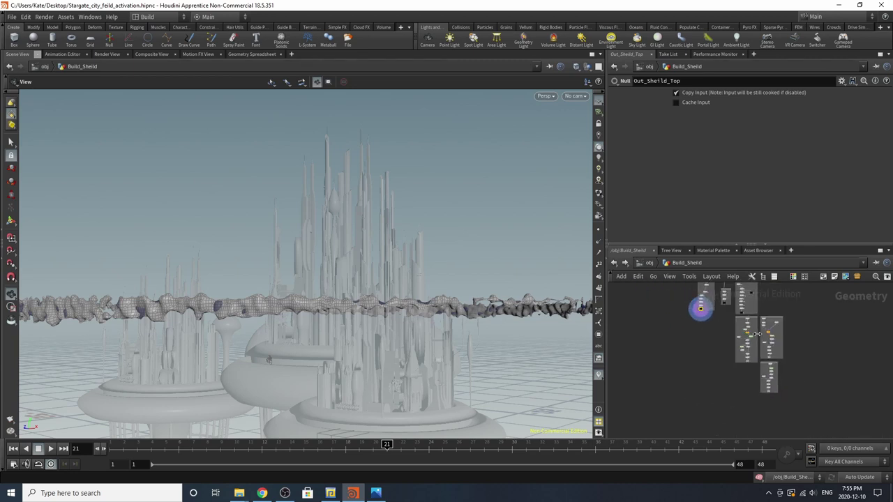
scroll(758, 342, "up", 8)
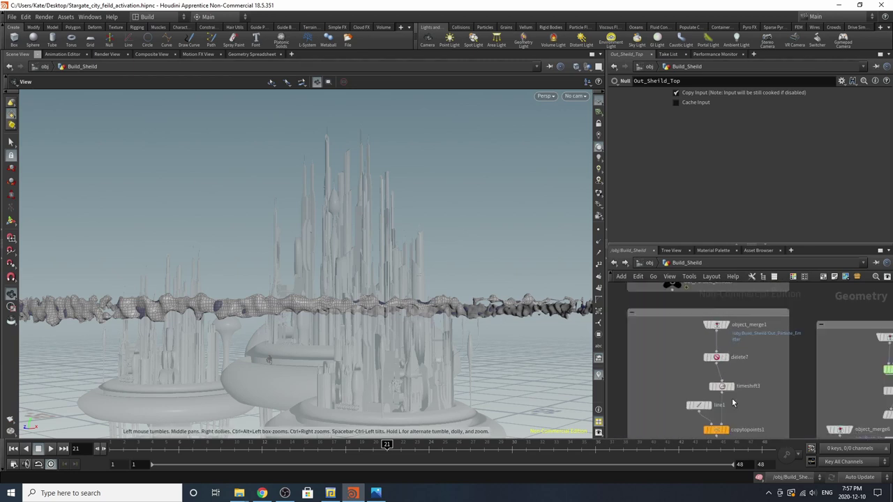
scroll(733, 405, "up", 3)
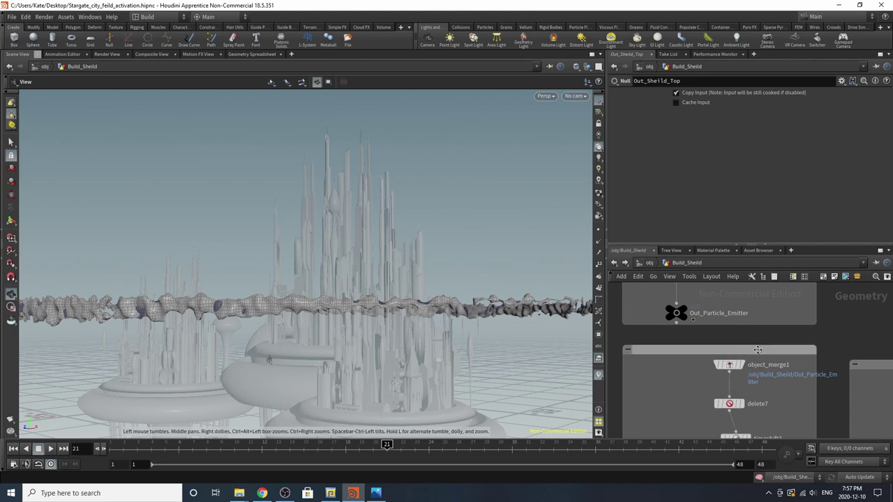
scroll(757, 350, "up", 2)
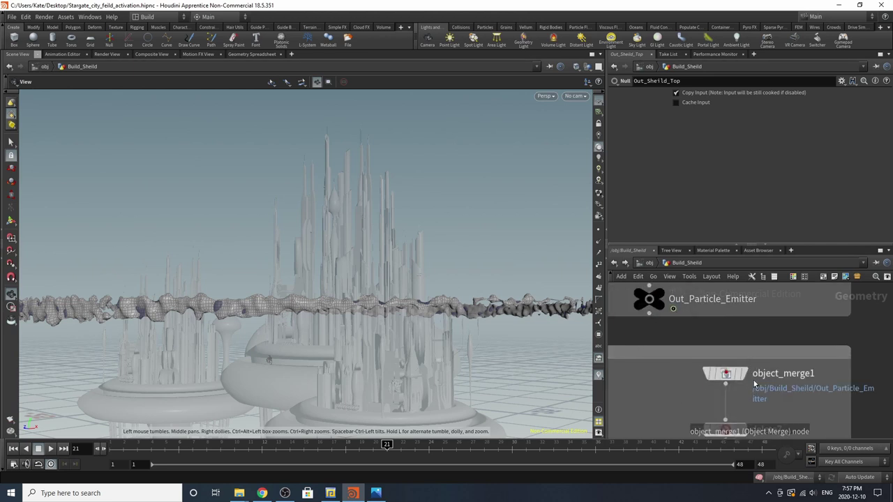
left_click(743, 374)
left_click(725, 377)
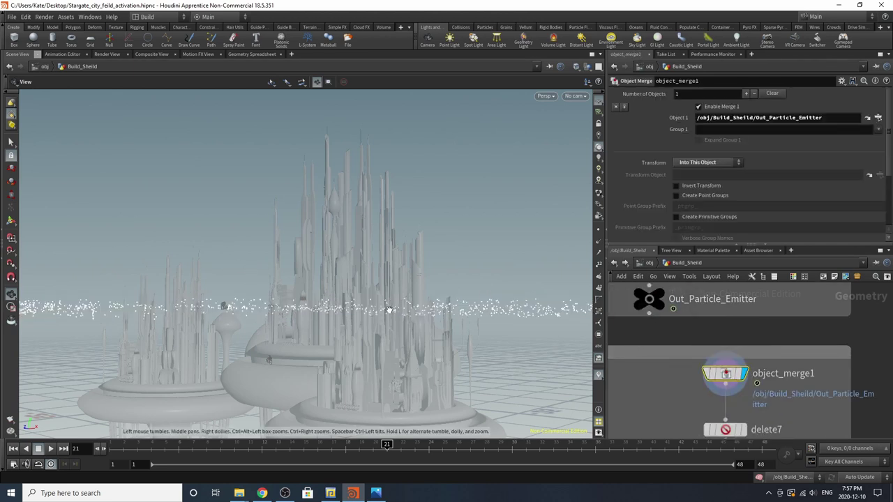
left_click_drag(484, 277, 268, 300)
Display the delete7 node and examine its Delete by Range settings and the thinned points.
scroll(740, 401, "down", 3)
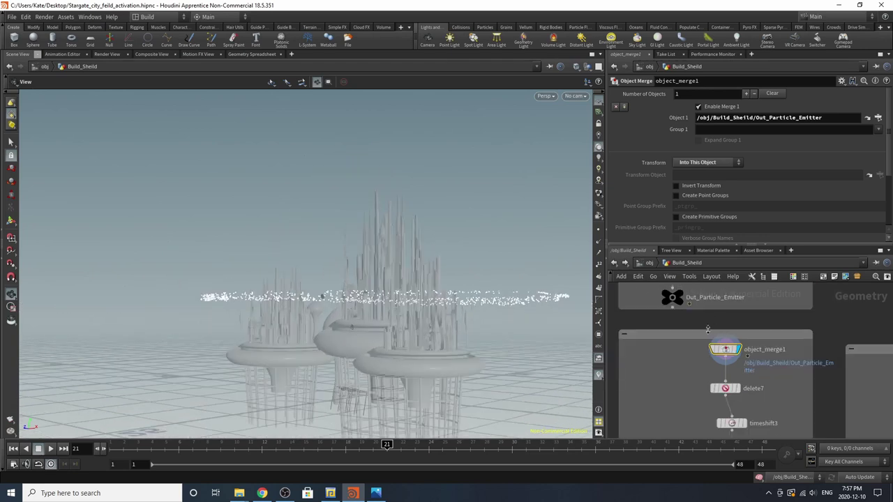
left_click(723, 384)
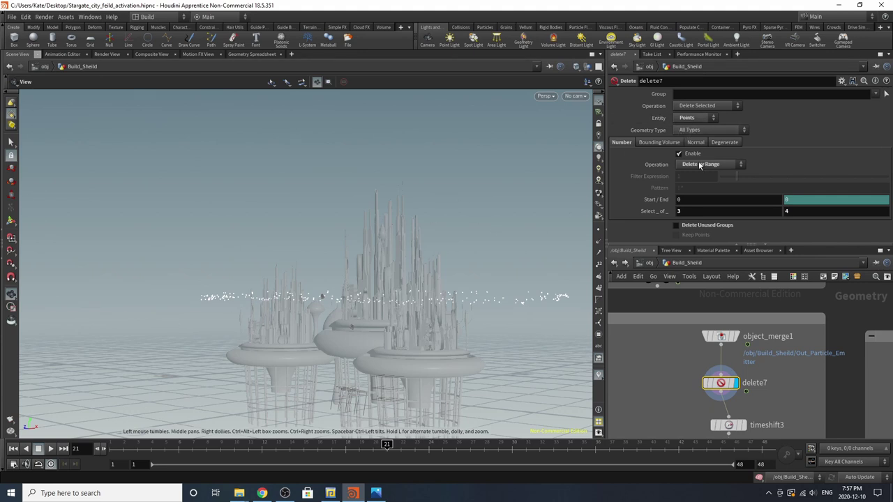
scroll(450, 290, "up", 4)
Display the timeshift3 node and scrub its point ring forward to frame 28 and back to frame 21.
scroll(677, 392, "down", 3)
scroll(677, 393, "up", 3)
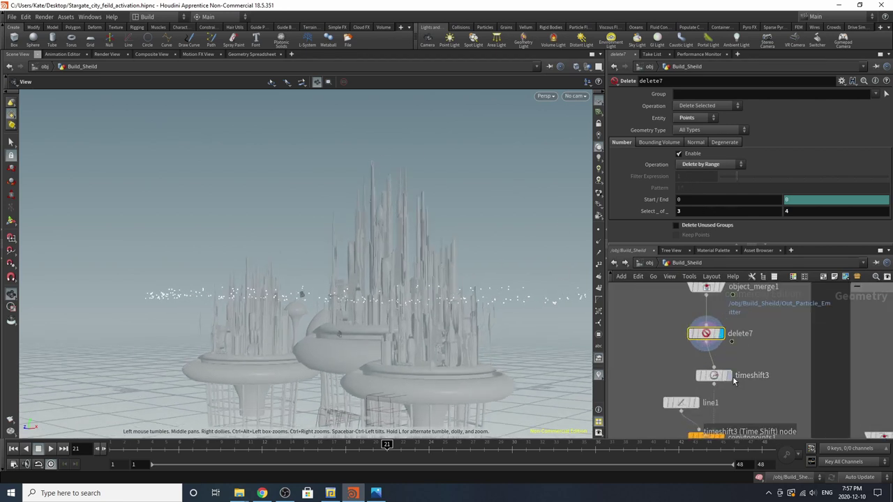
left_click(712, 376)
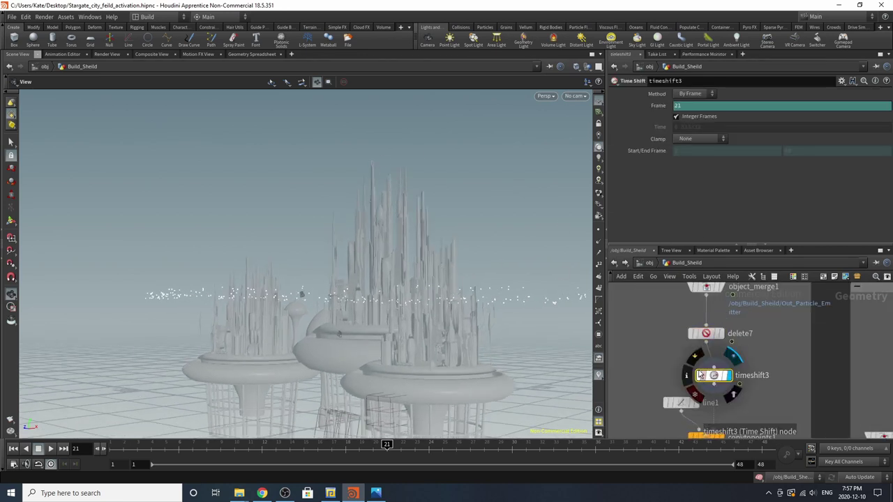
left_click_drag(318, 448, 378, 448)
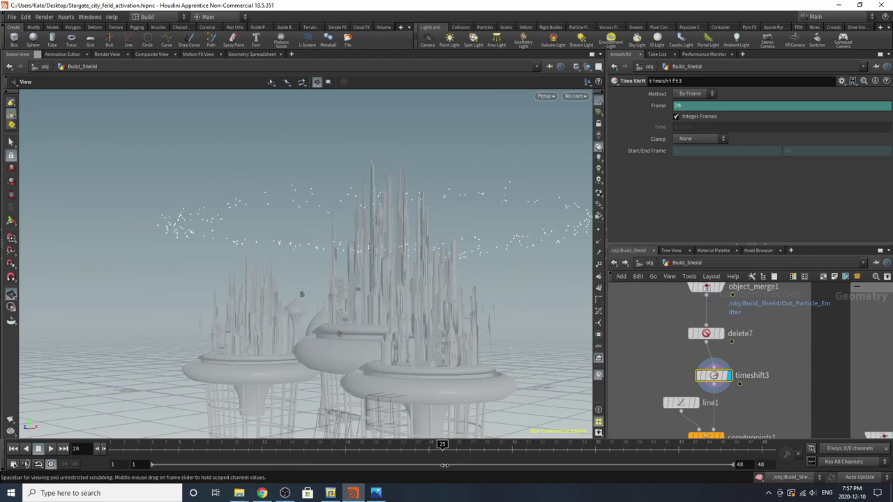
left_click_drag(436, 466, 393, 475)
right_click_drag(371, 344, 346, 333)
middle_click_drag(347, 333, 333, 278)
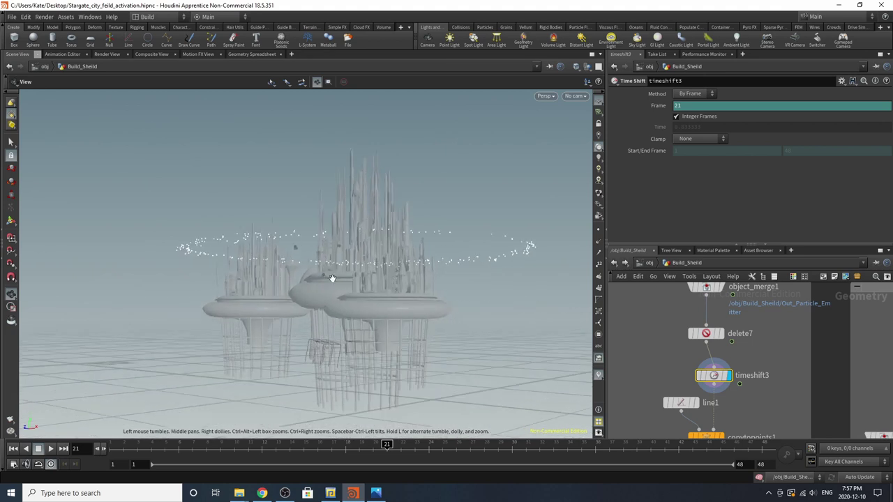
left_click_drag(332, 279, 335, 291)
Display the copytopoints1 node with its parameters and view the copied lines at frame 24.
scroll(733, 312, "down", 2)
scroll(701, 416, "up", 2)
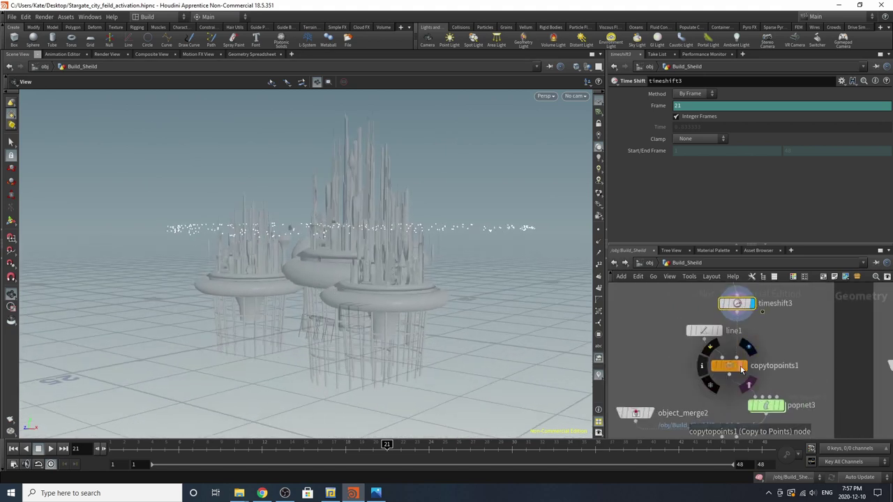
left_click(745, 373)
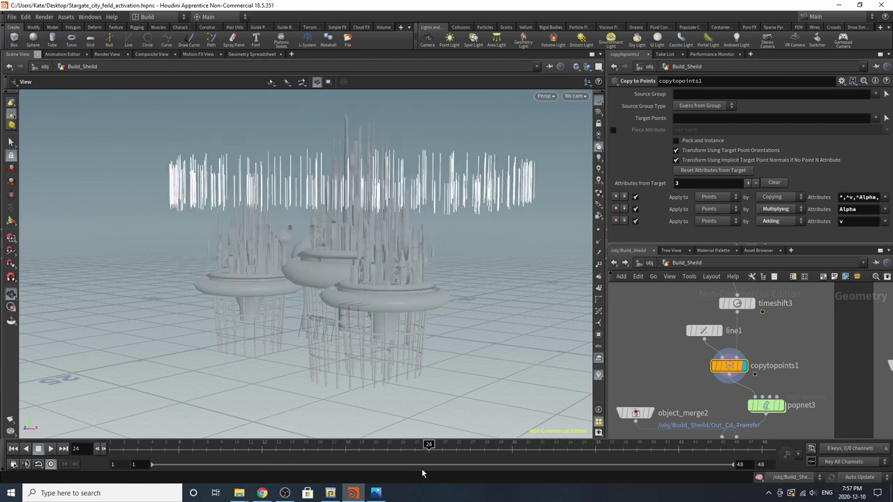
Display the popnet3 node, rewind to the first frame, and play and scrub through its particle simulation.
middle_click_drag(773, 423, 761, 399)
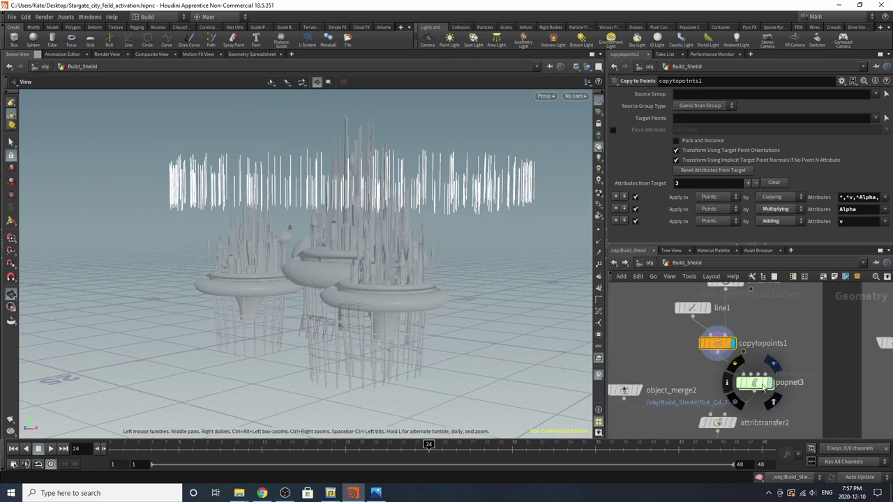
left_click(765, 386)
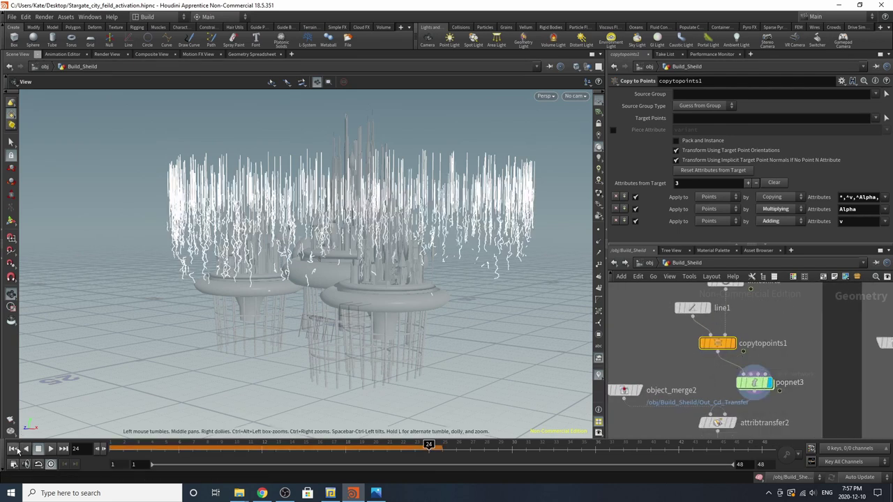
left_click(16, 450)
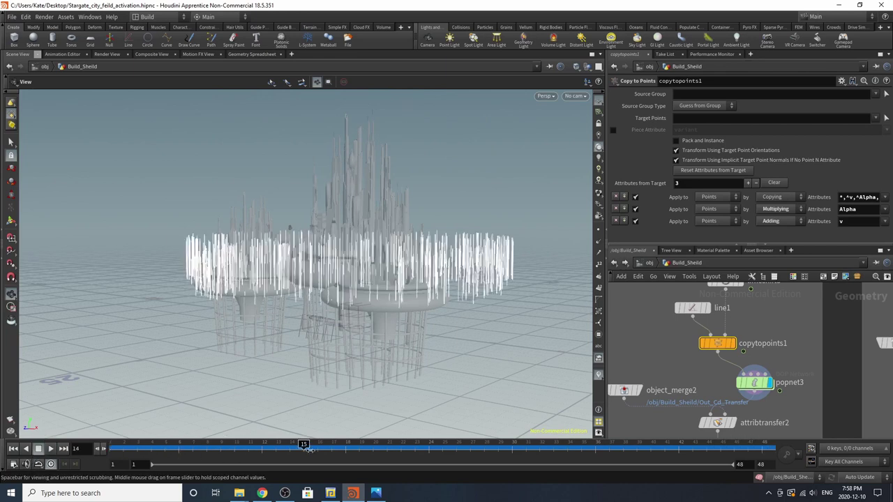
Inside popnet3, lay out all nodes automatically and remove the bypassed node between source_first_input and popwind1.
double_click(763, 391)
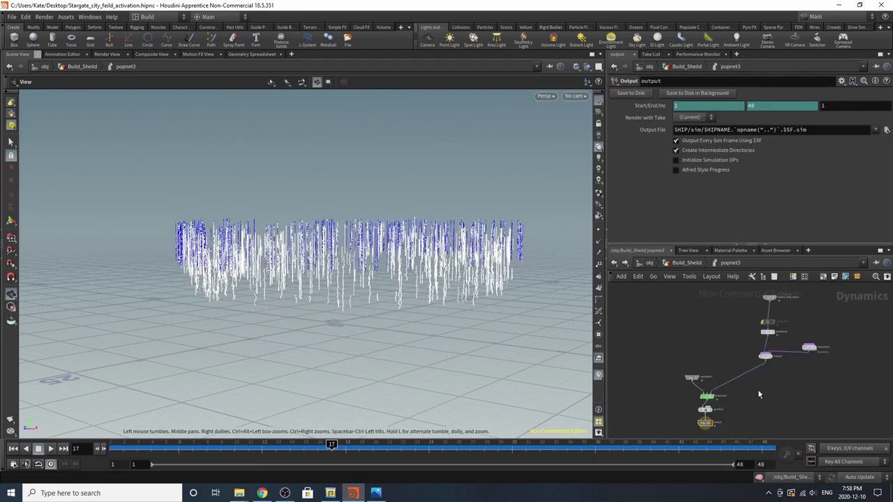
key("l")
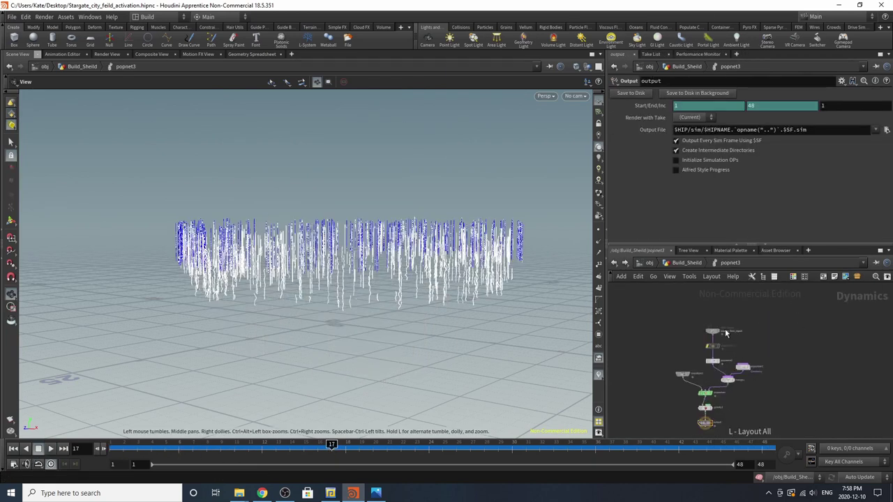
scroll(725, 334, "up", 4)
left_click(706, 366)
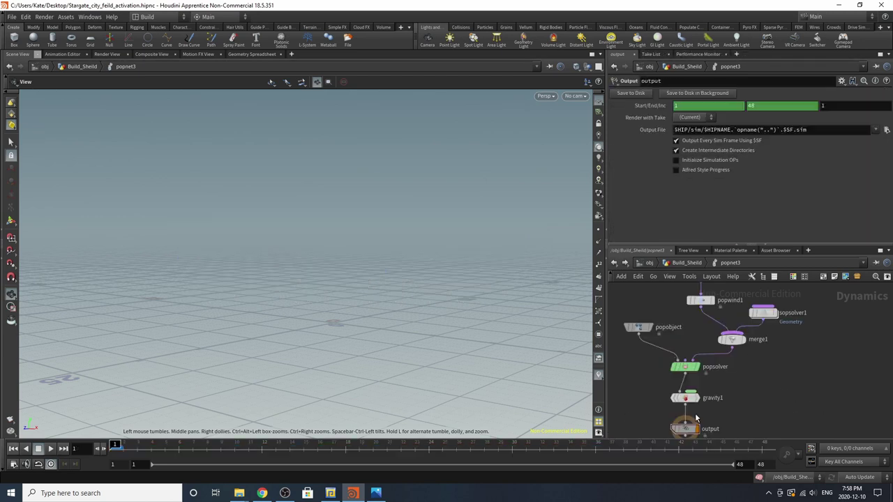
Examine the gravity1, merge1 and popwind1 nodes in popnet3 and show their parameters.
left_click(686, 399)
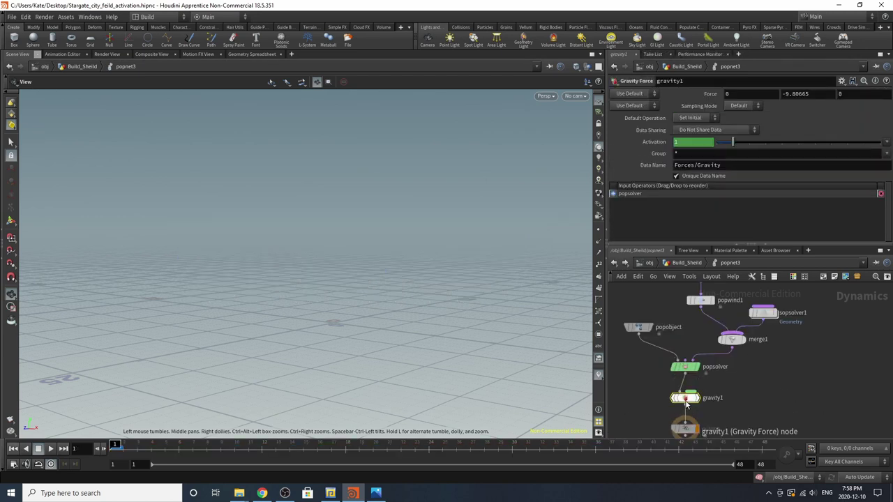
scroll(691, 394, "down", 3)
scroll(709, 394, "up", 5)
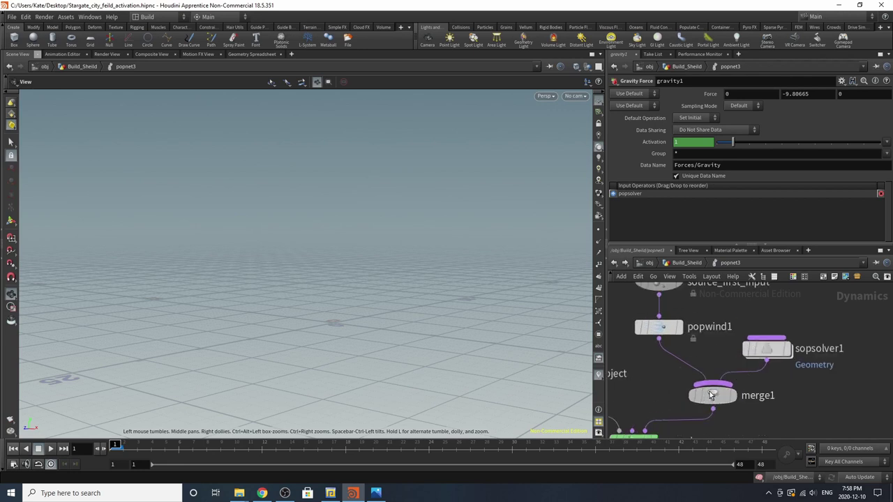
left_click(712, 395)
scroll(694, 412, "down", 3)
left_click(670, 375)
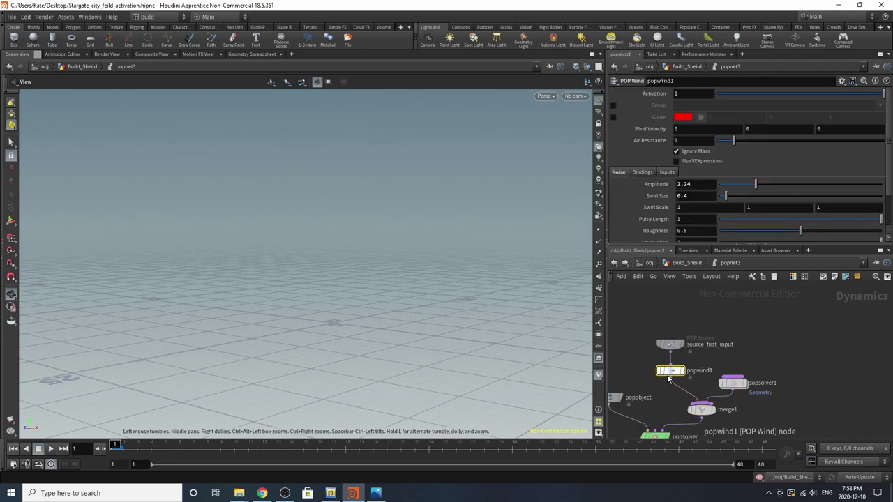
Review popwind1's noise parameters and move the sopsolver1 node up and away from popwind1 in the popnet3 network.
mouse_move(669, 377)
scroll(714, 169, "down", 2)
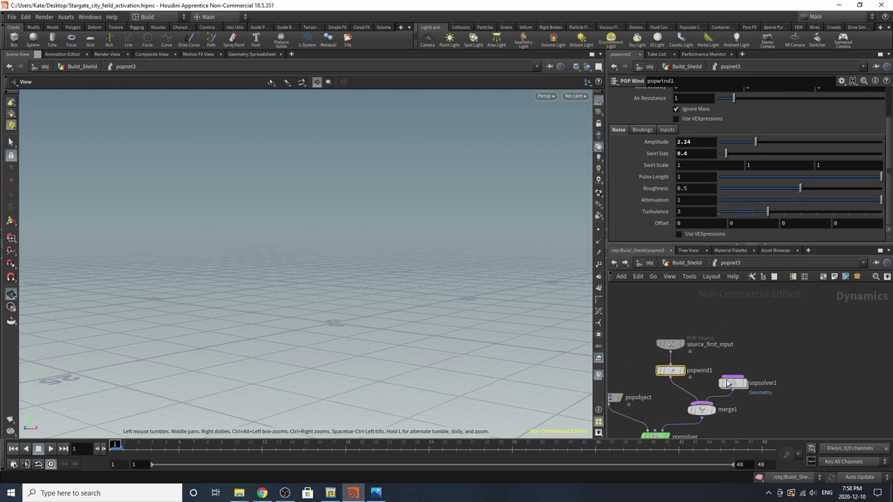
left_click_drag(731, 383, 754, 373)
Examine the birth and source settings of the source_first_input node in popnet3.
left_click(673, 345)
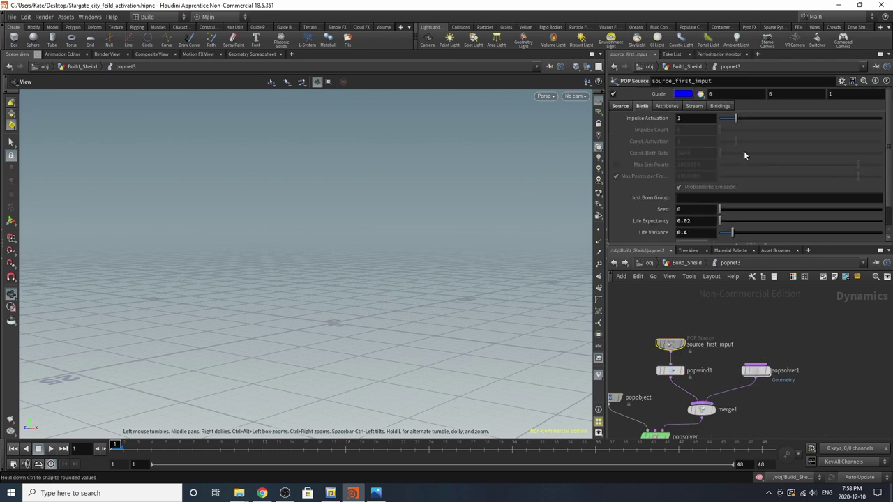
scroll(652, 126, "down", 1)
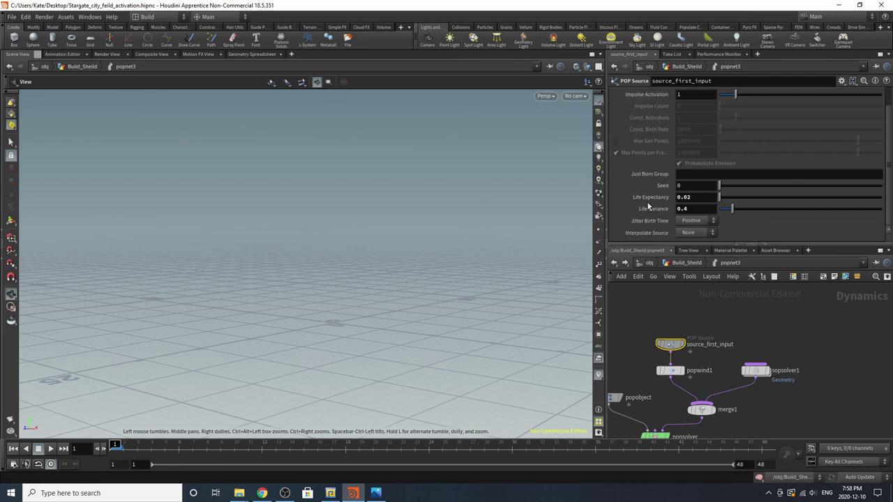
mouse_move(657, 223)
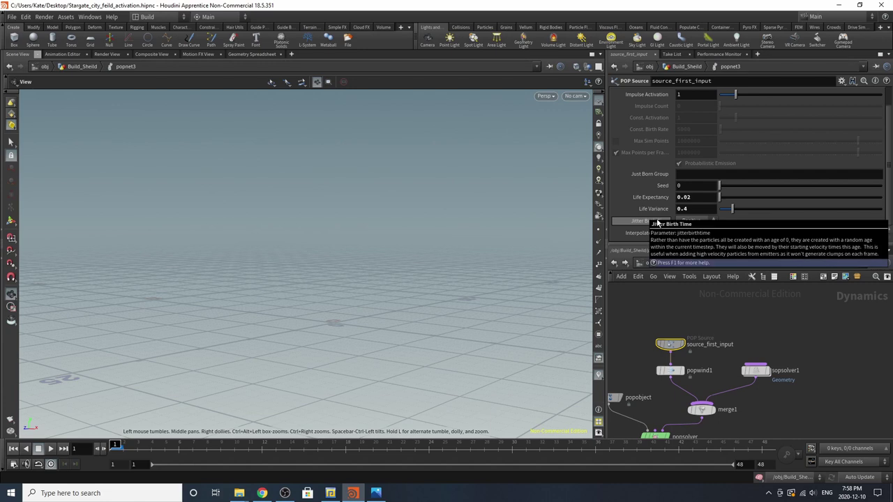
scroll(658, 223, "up", 5)
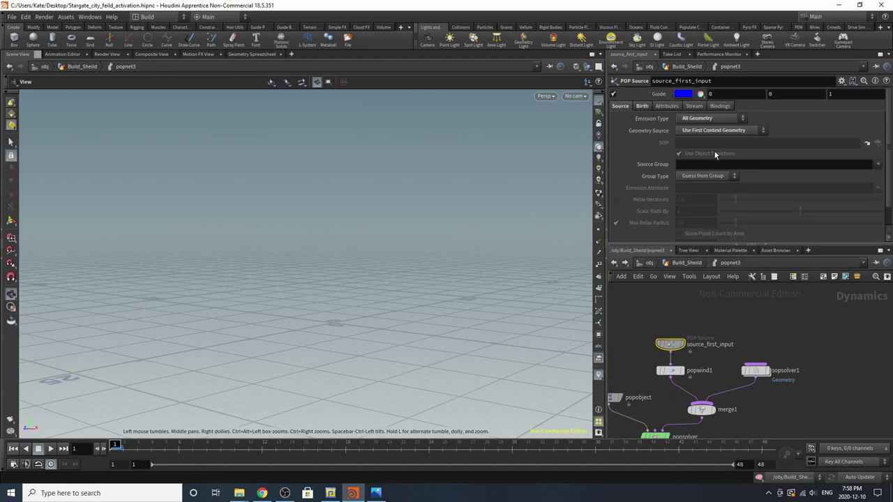
Go to frame 13 of the popnet3 simulation and show the parameters of sopsolver1.
left_click(220, 446)
scroll(756, 372, "up", 3)
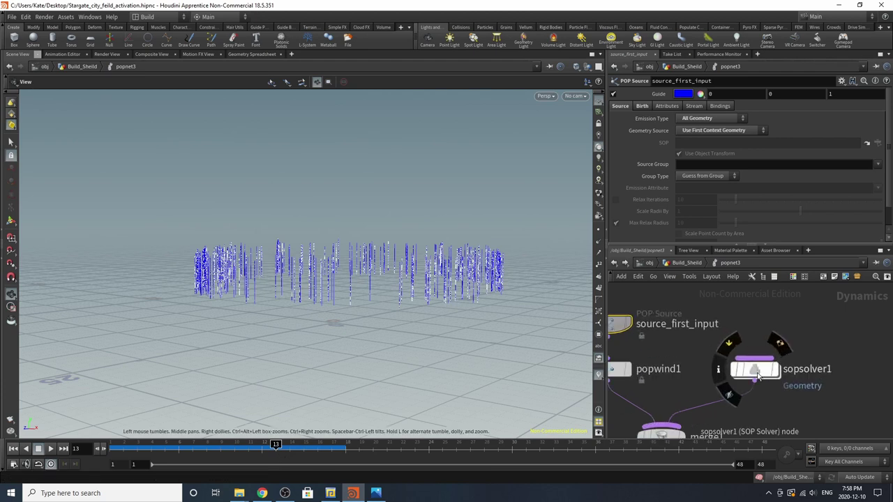
left_click(757, 376)
scroll(794, 171, "down", 3)
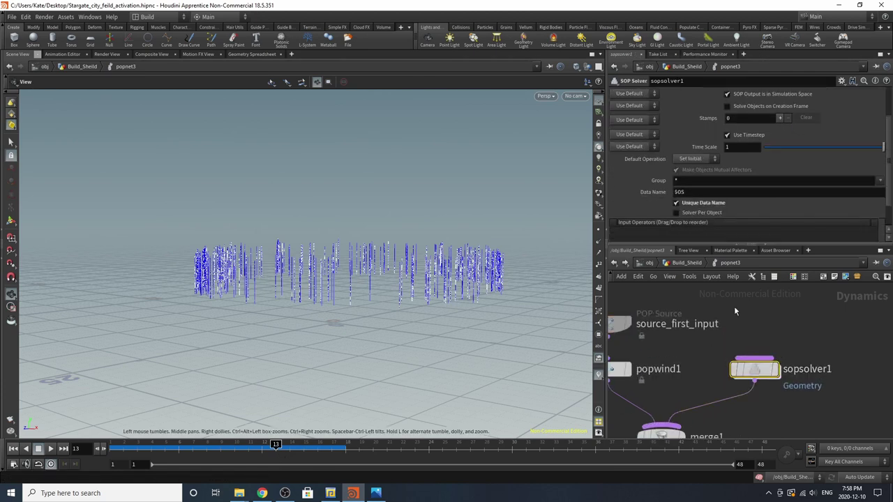
Open the sopsolver1 network and examine its resample1 node while scrubbing to frame 13.
double_click(761, 373)
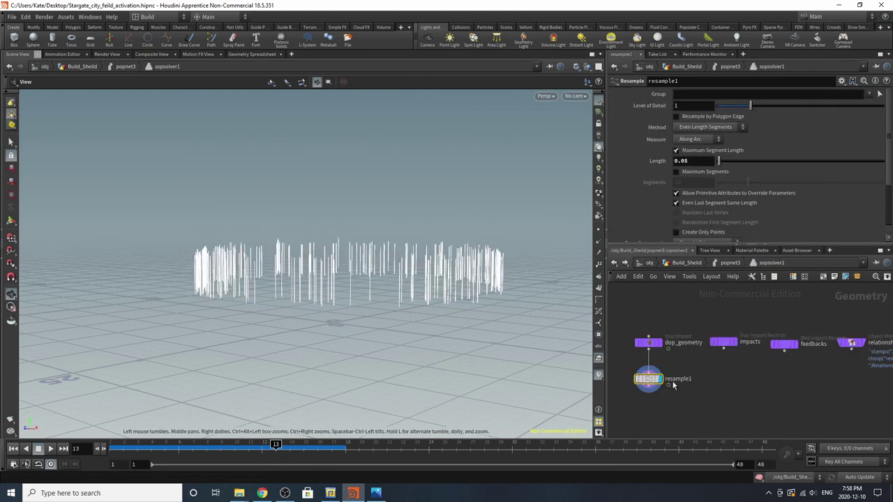
scroll(629, 390, "up", 3)
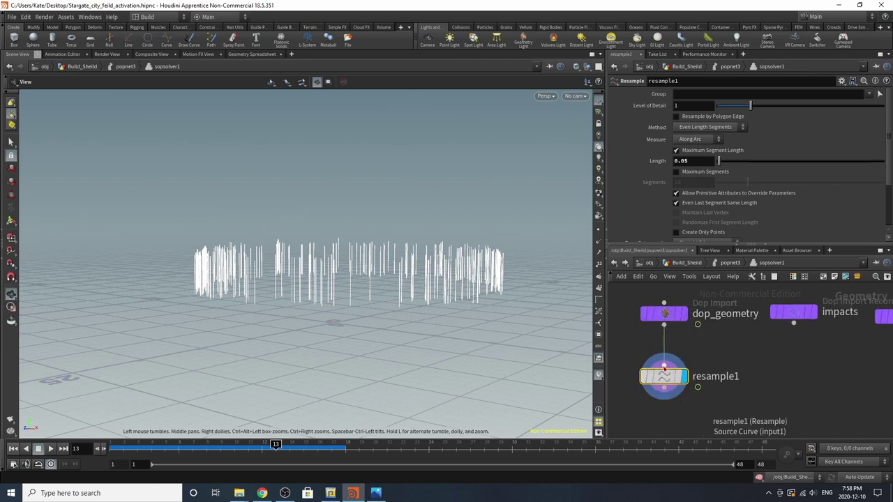
mouse_move(136, 450)
left_mouse_down()
mouse_move(293, 448)
mouse_move(204, 446)
mouse_move(276, 447)
left_mouse_up()
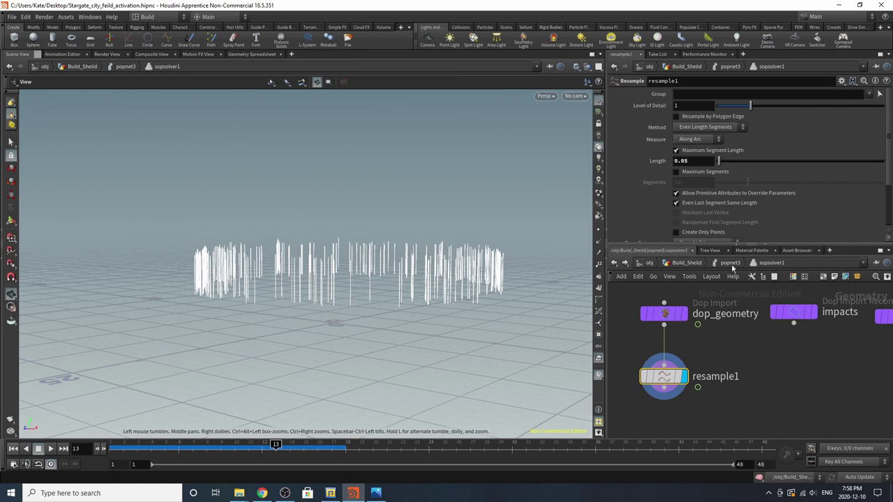
Return to the popnet3 network and inspect popsolver's collision behavior settings and the popobject node's parameters.
left_click(729, 262)
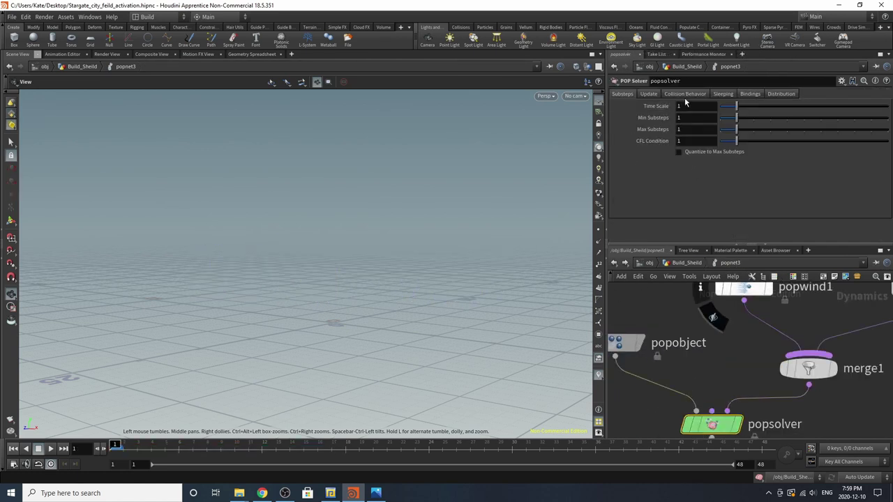
left_click(683, 94)
left_click(626, 342)
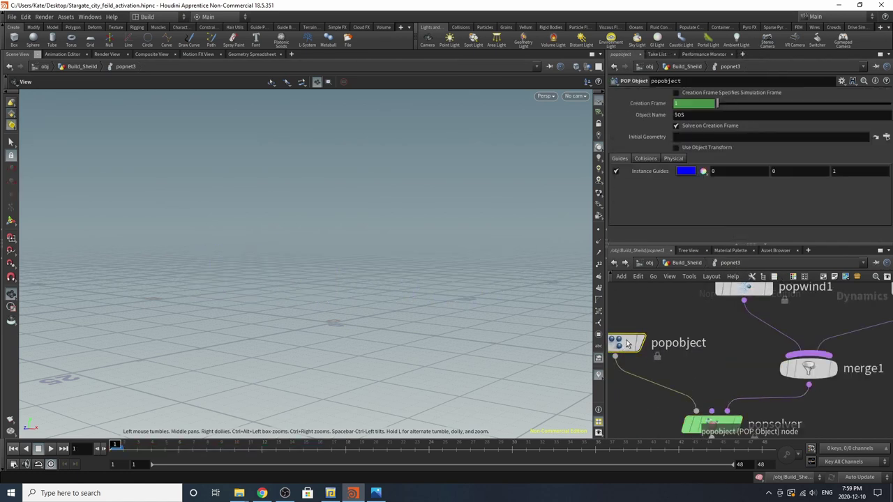
scroll(693, 346, "down", 4)
scroll(691, 427, "up", 3)
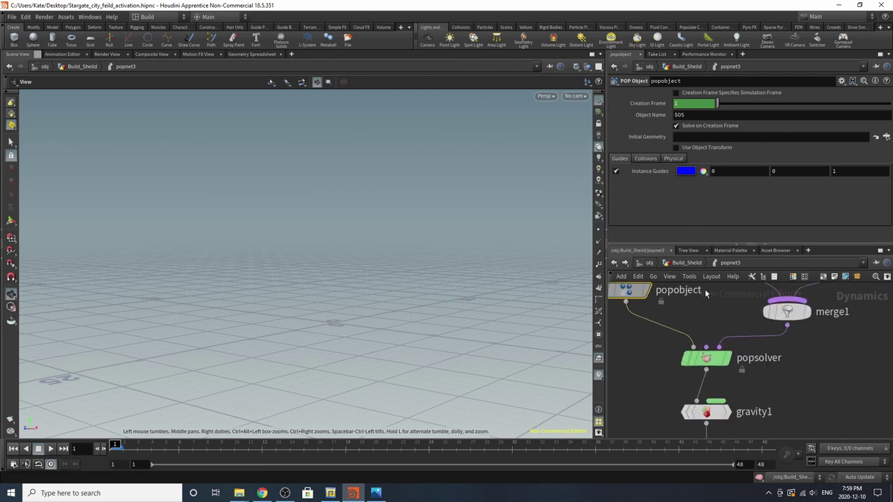
Return to the Build_Sheild network, display the attribtransfer2 node and scrub its transferred colors to frame 21.
left_click(698, 263)
scroll(663, 376, "up", 5)
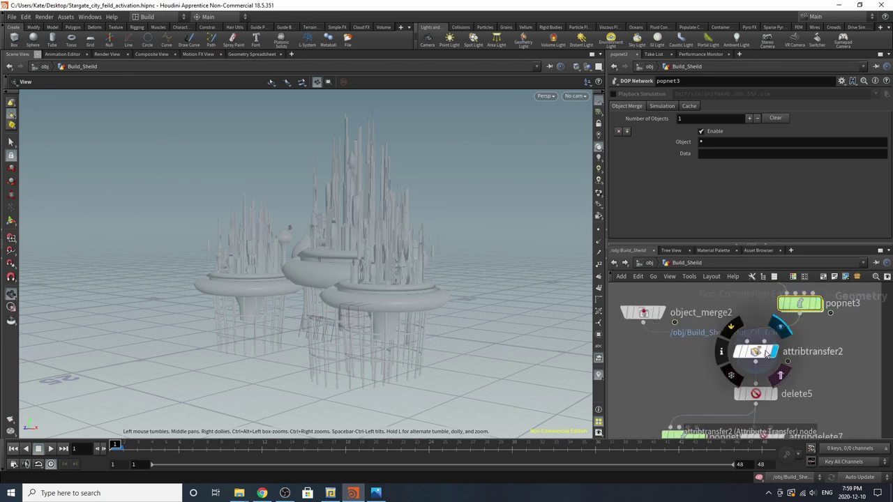
left_click(757, 352)
mouse_move(496, 455)
left_mouse_down()
mouse_move(658, 447)
mouse_move(381, 460)
mouse_move(563, 450)
mouse_move(211, 452)
mouse_move(521, 447)
mouse_move(383, 457)
left_mouse_up()
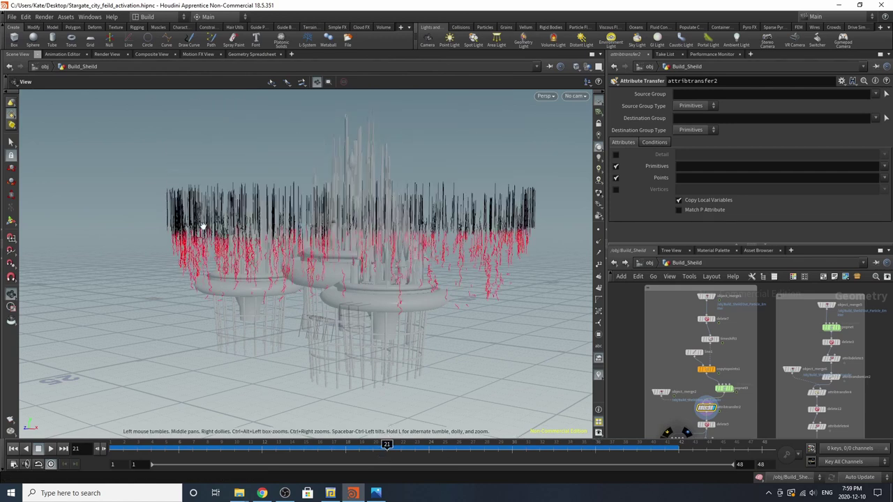
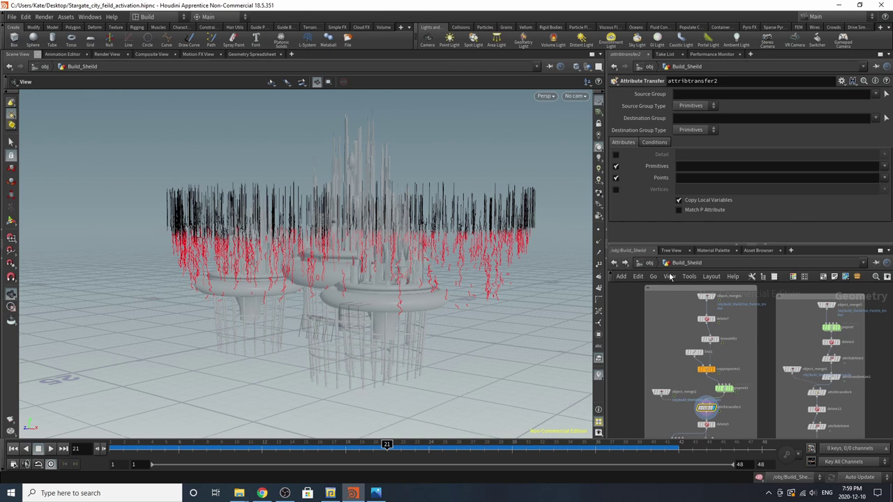
Display the delete5 node and examine its delete-by-expression filter on the particles.
key("f")
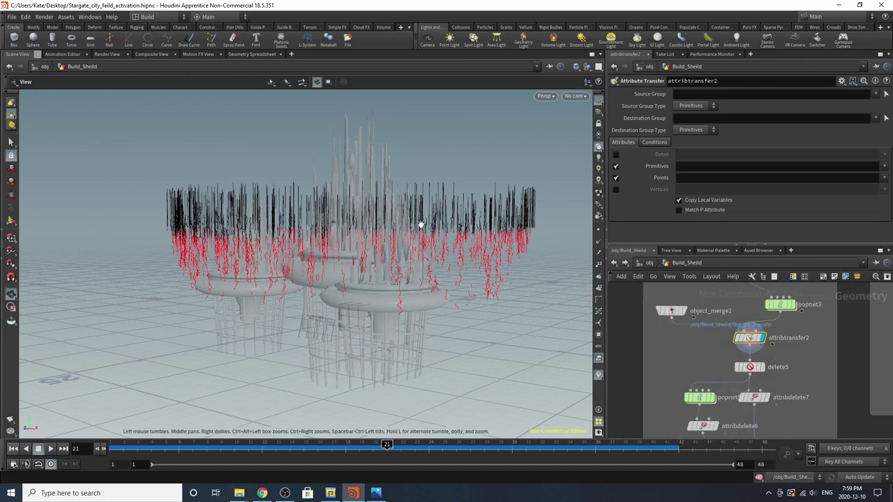
scroll(792, 361, "up", 3)
left_click(730, 331)
left_click(726, 332)
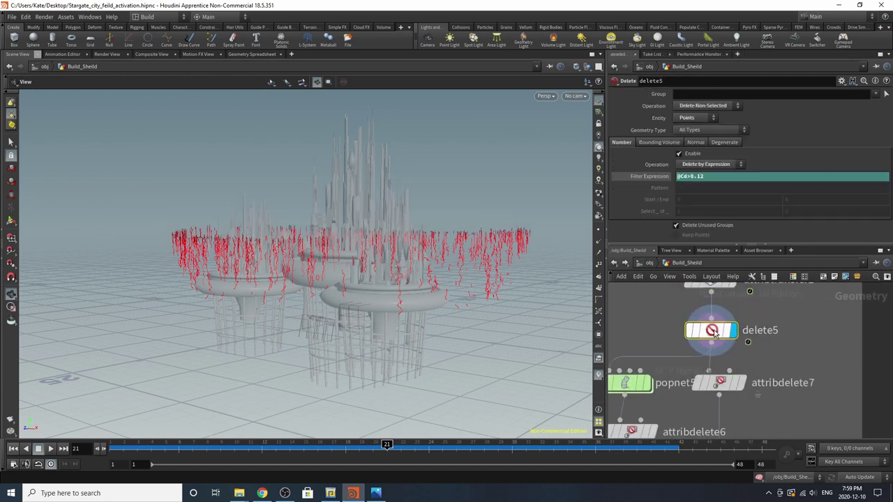
mouse_move(721, 334)
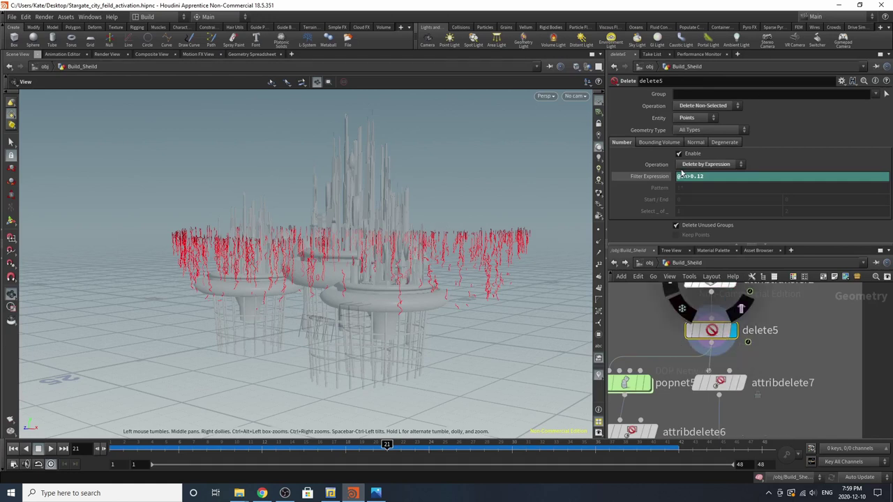
Display the attribdelete7 node below delete5 and show its point attribute settings.
scroll(785, 322, "down", 4)
scroll(746, 415, "up", 3)
scroll(640, 389, "down", 3)
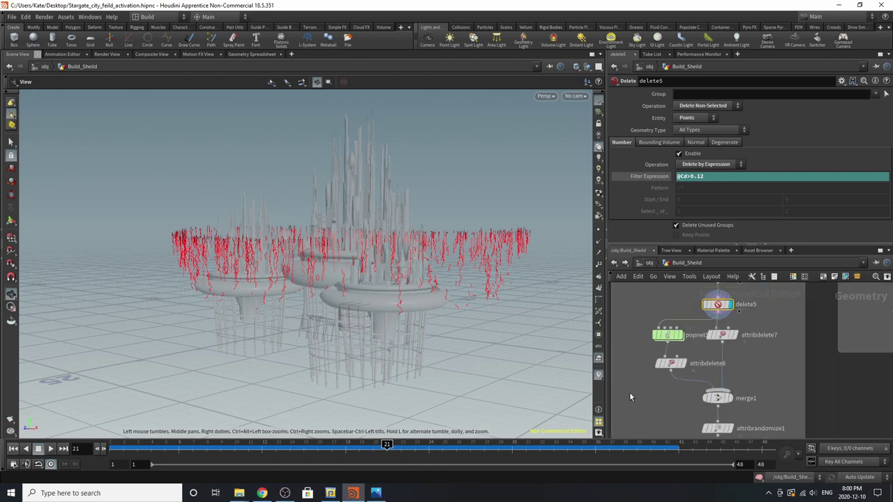
scroll(661, 339, "up", 1)
left_click(743, 348)
left_click(726, 348)
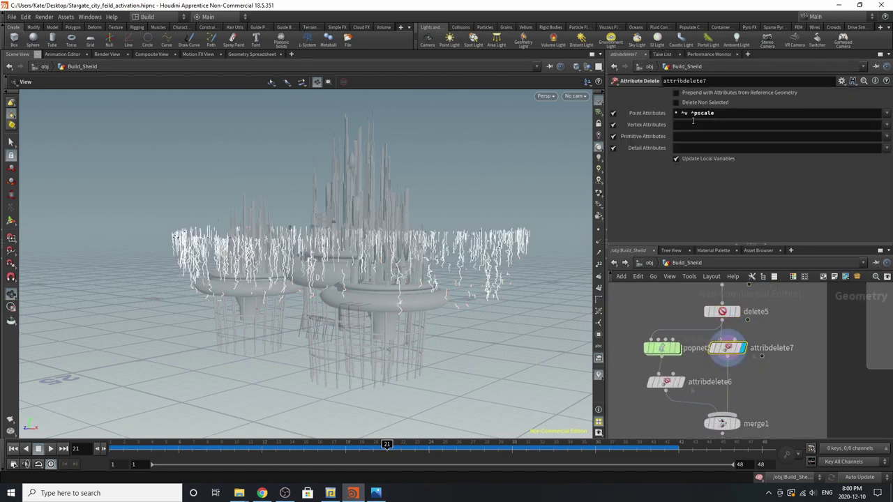
Display the merge1 node that combines attribdelete6 and attribdelete7, and view the merged particles at frame 29.
scroll(746, 376, "down", 4)
scroll(725, 422, "up", 3)
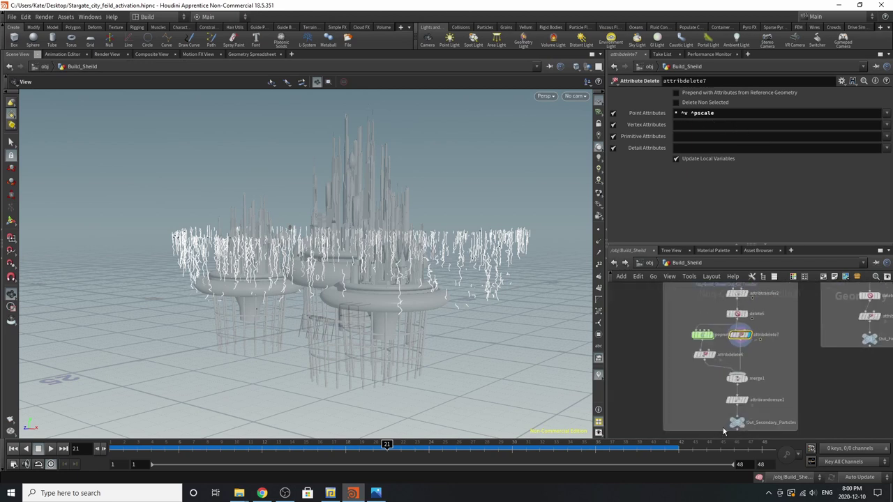
scroll(724, 402, "down", 3)
scroll(744, 362, "up", 3)
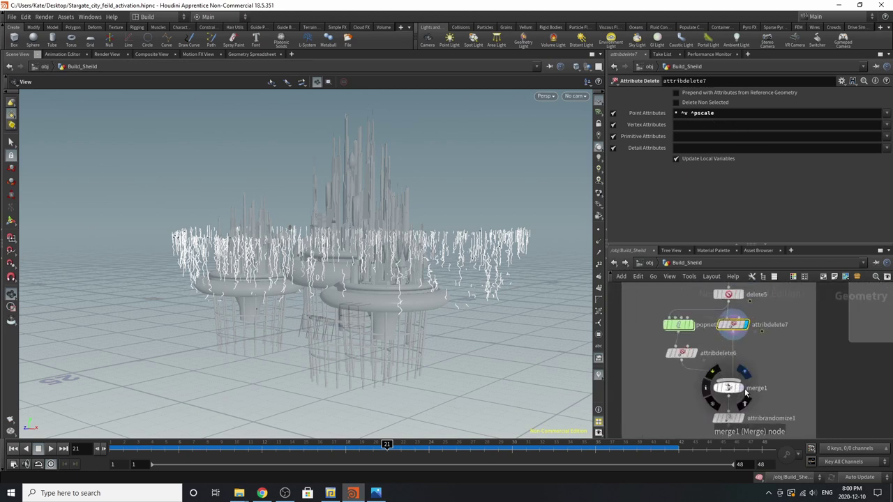
left_click(738, 388)
left_click(726, 391)
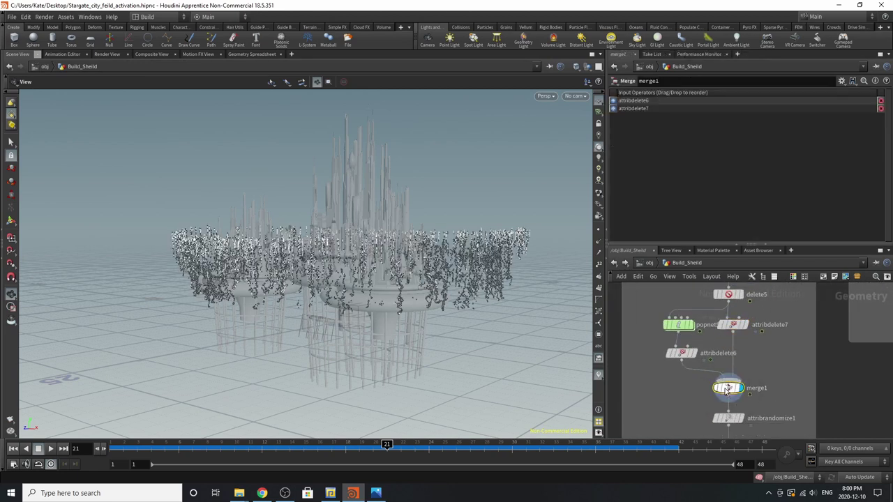
left_click(496, 444)
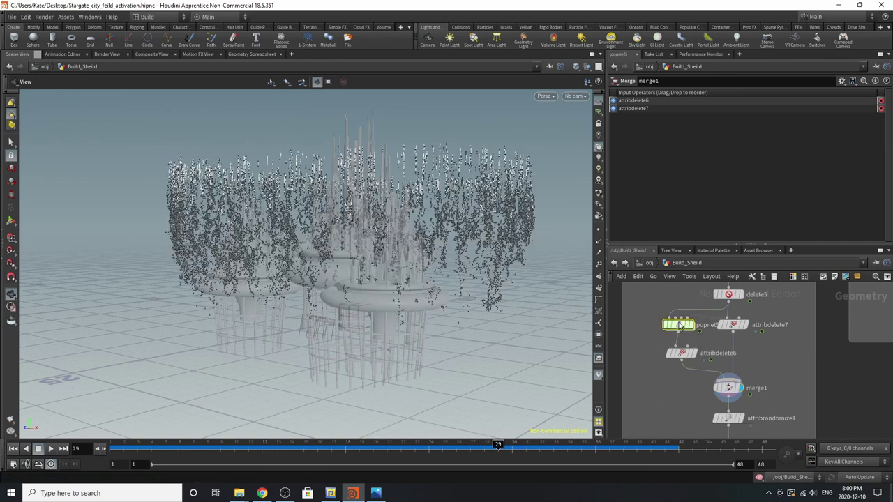
Look inside popnet5, return to Build_Sheild and show popnet5's simulation settings.
left_click(678, 325)
double_click(679, 325)
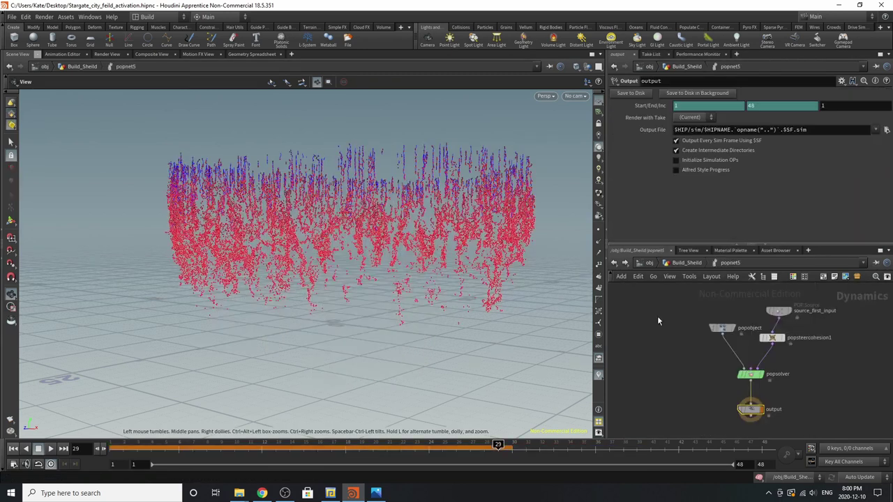
left_click(671, 265)
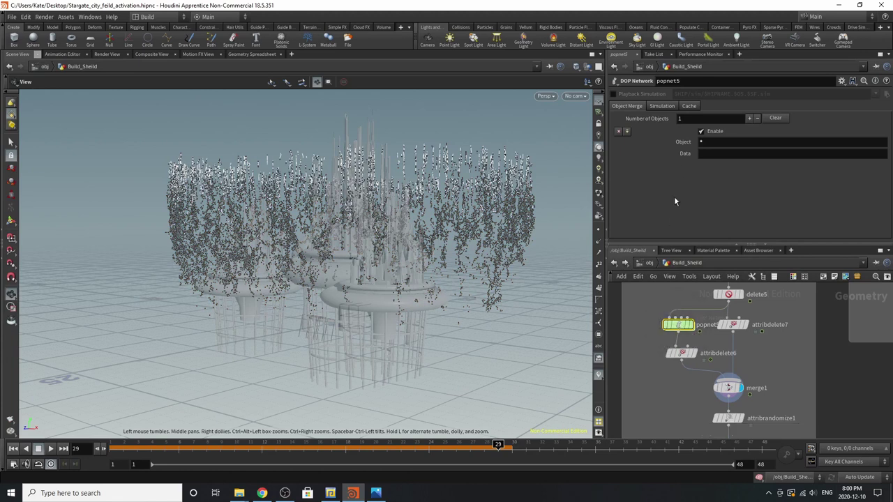
left_click(661, 106)
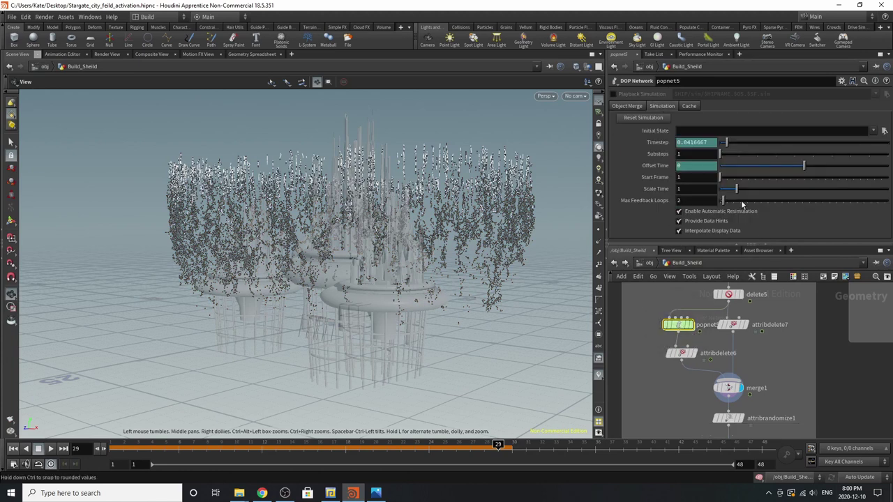
Open the popnet5 network and examine the source and birth settings of its source_first_input node.
double_click(681, 326)
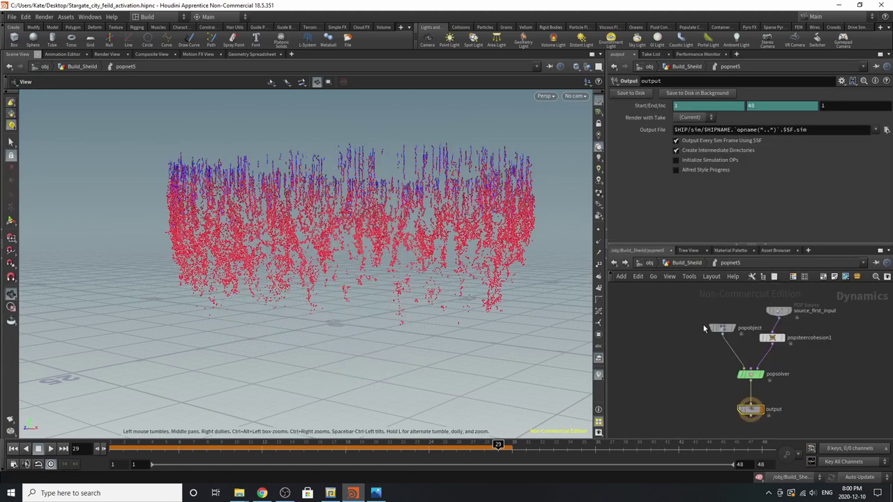
left_click(780, 315)
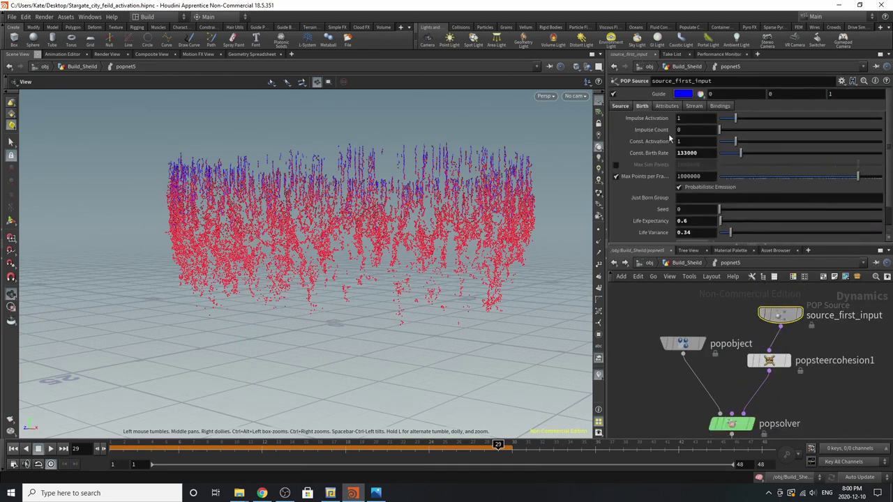
left_click(624, 106)
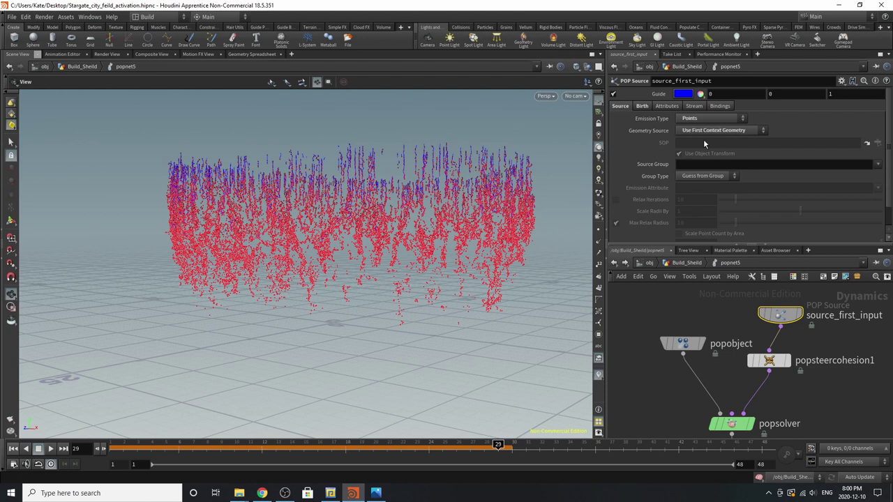
left_click(642, 107)
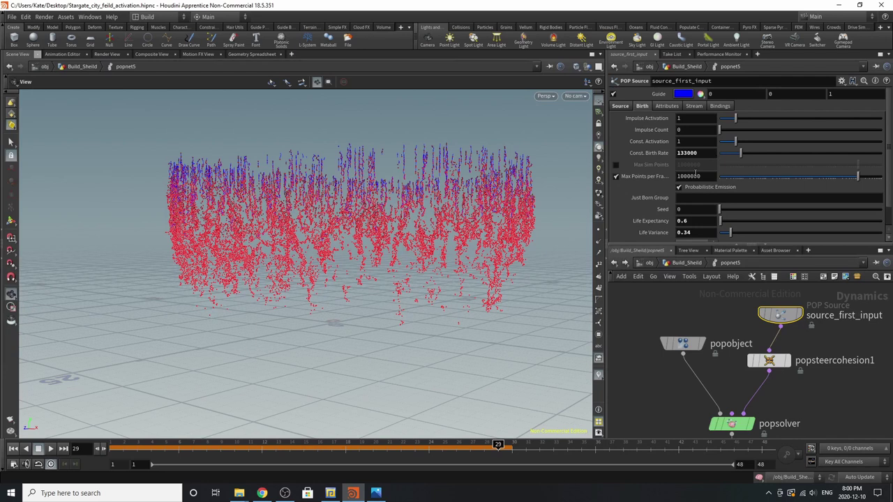
scroll(691, 198, "down", 1)
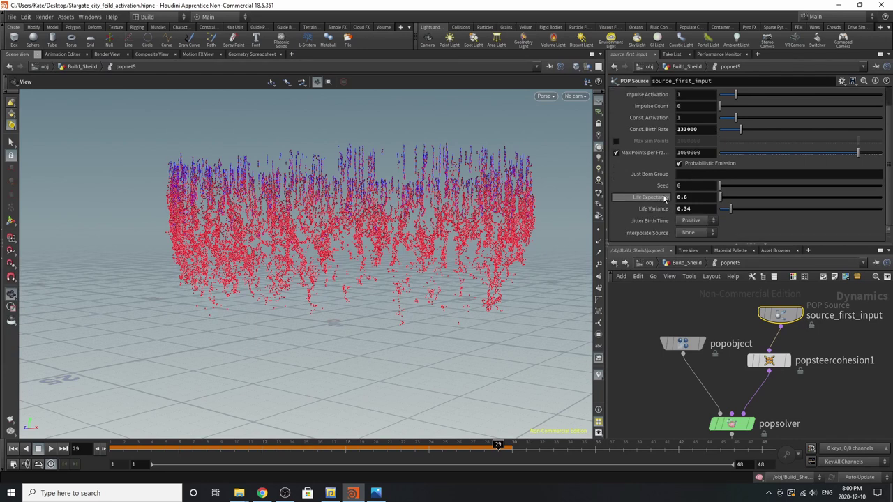
Show the parameters of the popsteercohesion1 node in popnet5 and view its connection to popsolver.
left_click(769, 361)
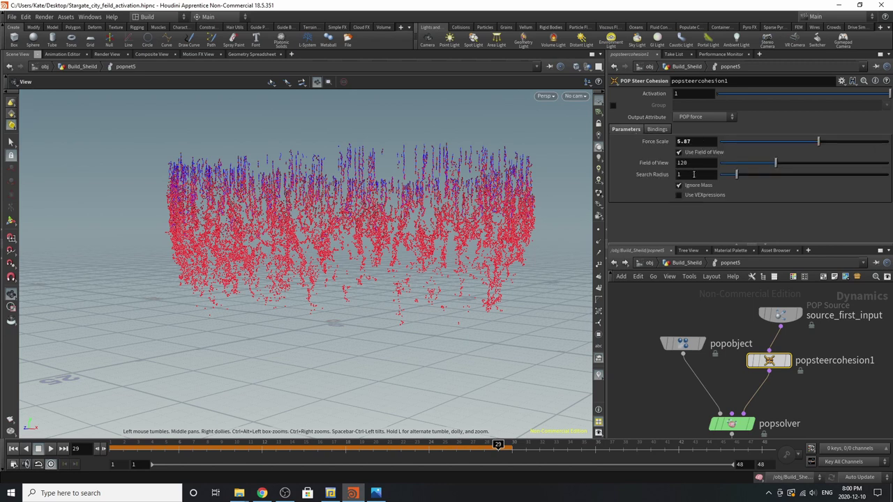
scroll(656, 334, "down", 3)
scroll(628, 370, "up", 3)
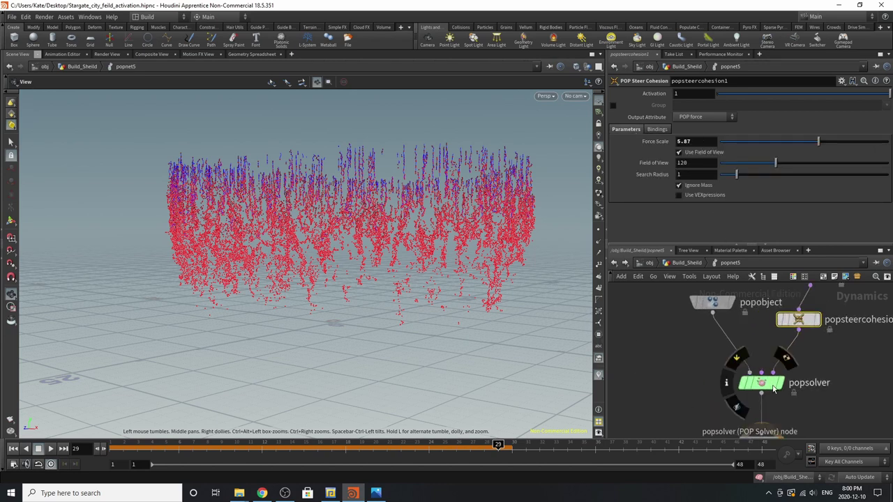
Review the popsolver and popobject parameters in popnet5, and return to Build_Sheild to show attribdelete6.
left_click(747, 383)
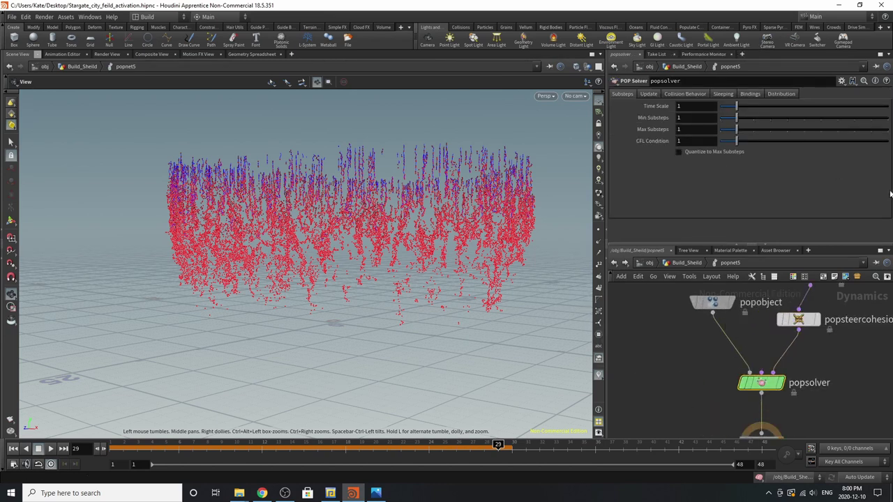
left_click(726, 306)
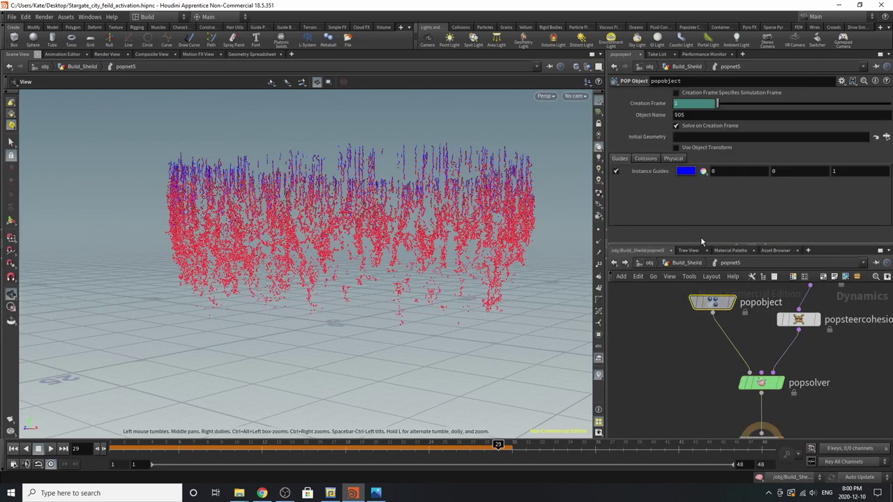
left_click(685, 264)
left_click(680, 354)
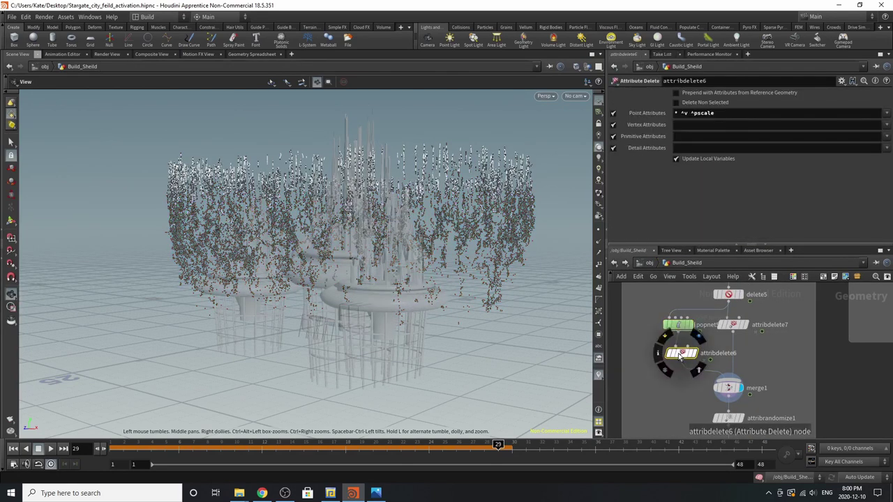
Return to frame 1, display attribrandomize1 and examine the minimum and maximum values of its pscale randomization.
left_click(13, 449)
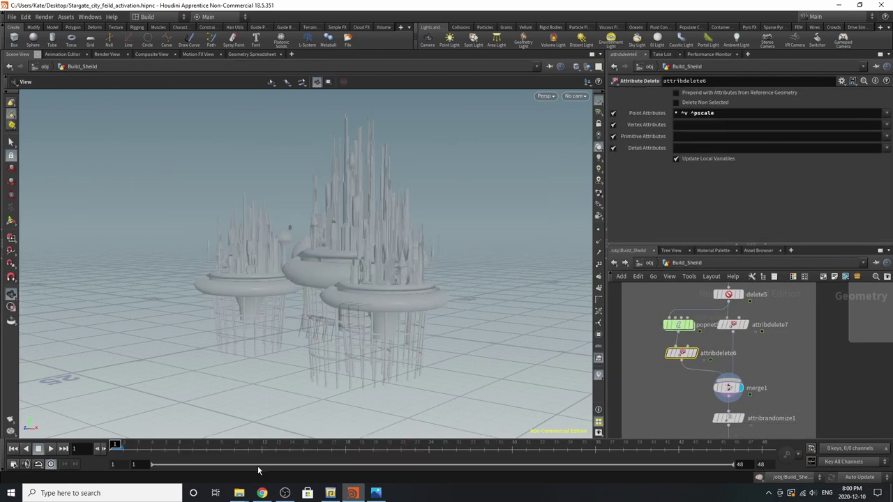
scroll(729, 342, "down", 1)
scroll(729, 342, "up", 4)
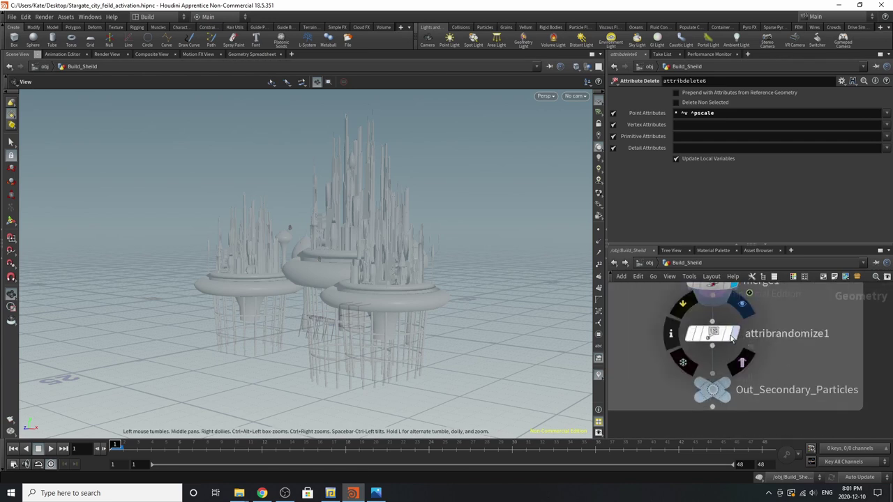
left_click(713, 335)
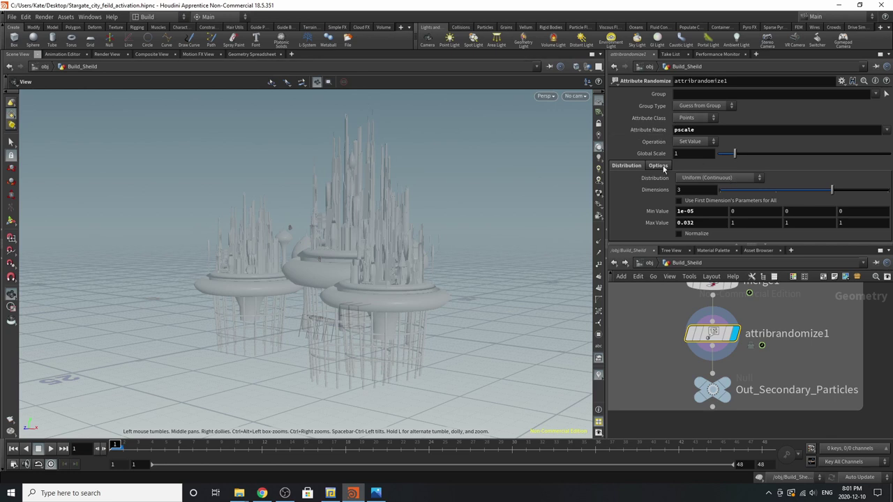
left_click(653, 210)
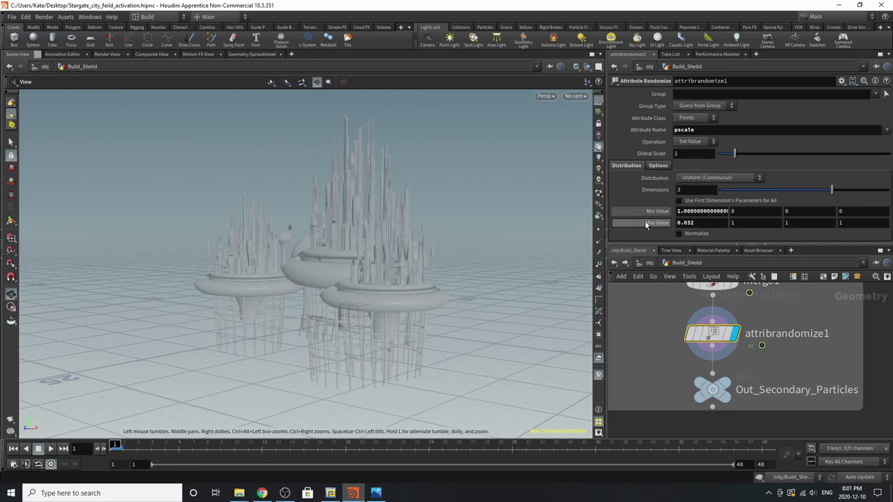
left_click(649, 213)
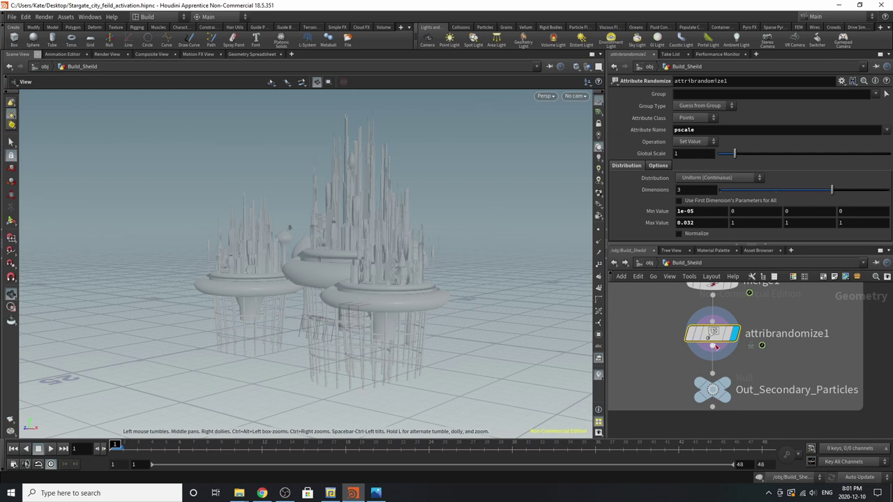
Color the Out_Secondary_Particles null node black.
left_click(712, 389)
key("c")
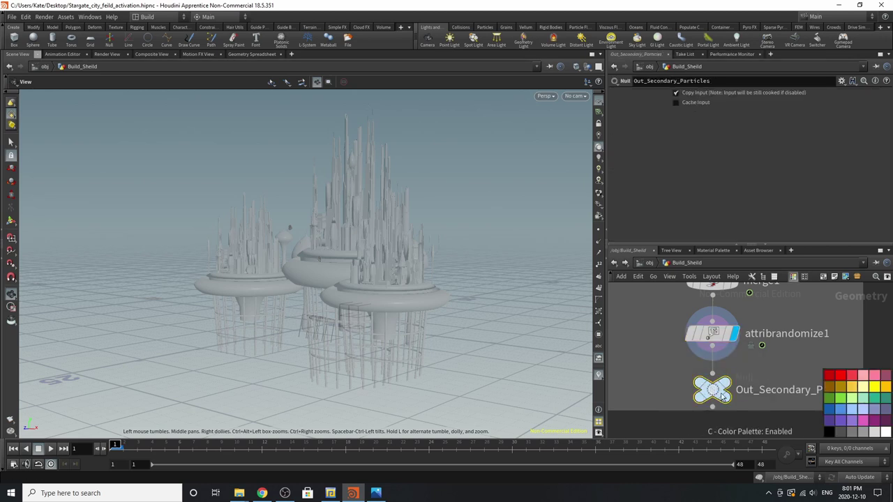
left_click(828, 432)
Display object_merge5 at the start of the popnet branch and view the emitter points at frame 29.
scroll(664, 382, "down", 6)
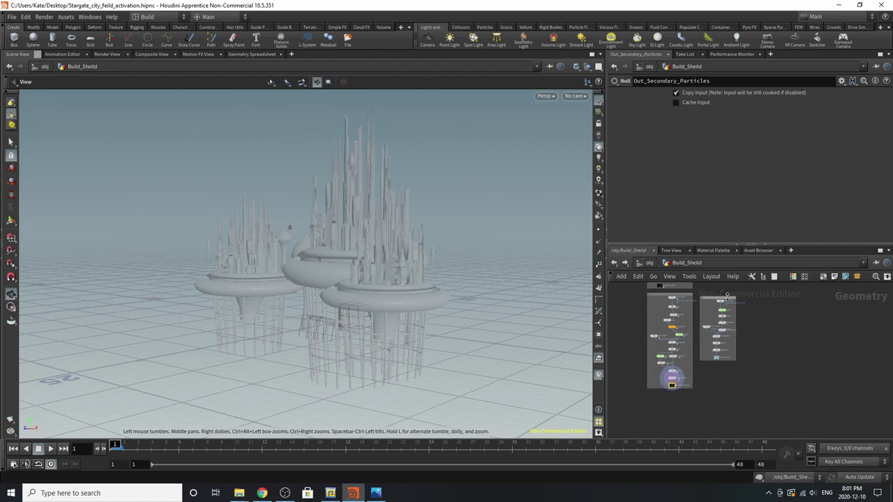
scroll(727, 296, "up", 6)
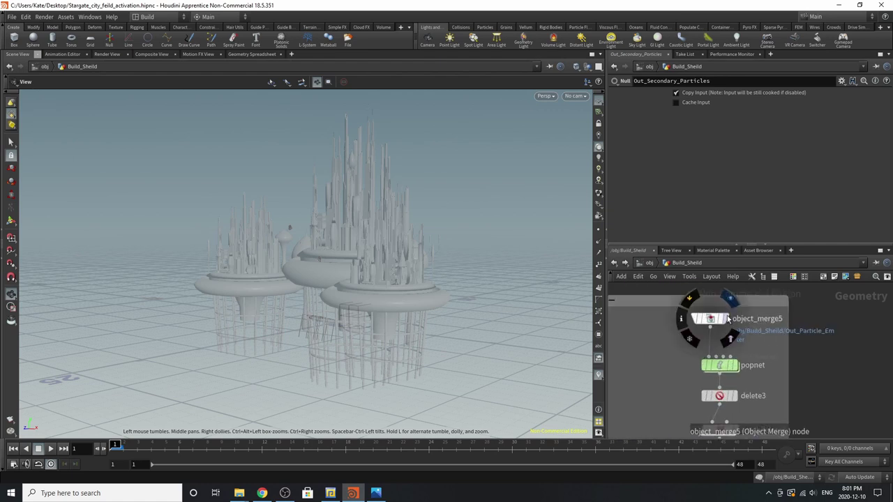
left_click(725, 319)
left_click(712, 321)
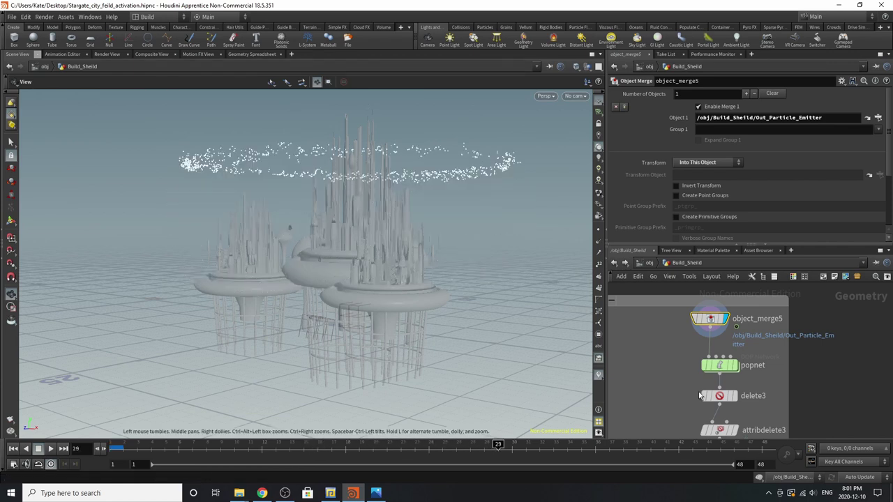
Display popnet, open its network and move staticobject1 closer to staticsolver1.
mouse_move(730, 372)
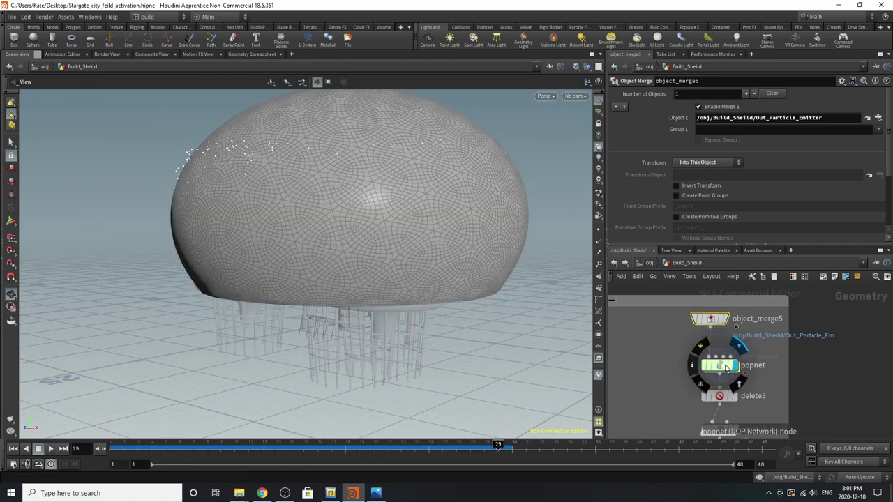
double_click(725, 366)
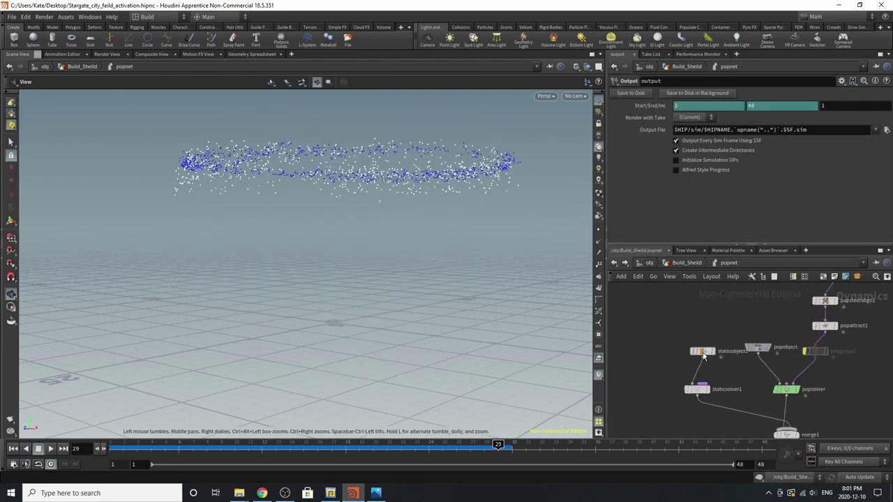
left_click_drag(703, 357, 697, 369)
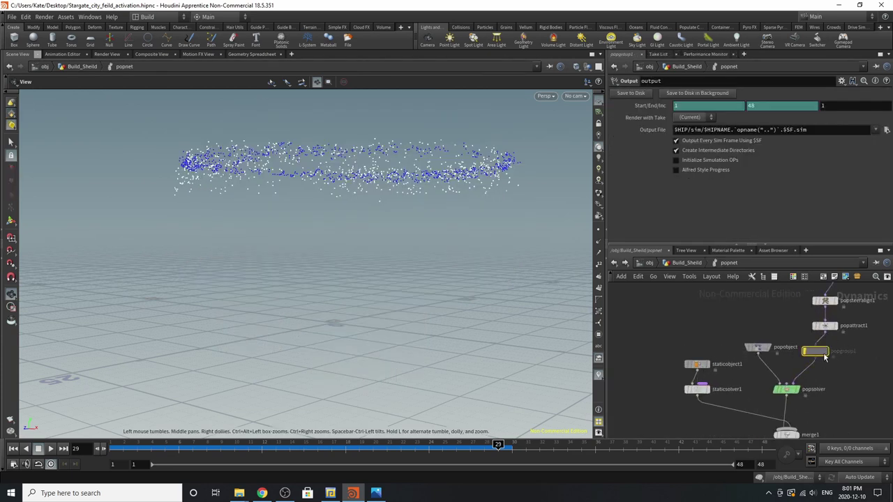
Delete the bypassed popgroup1 node from popnet and automatically lay out the remaining nodes.
left_click(824, 356)
mouse_move(825, 357)
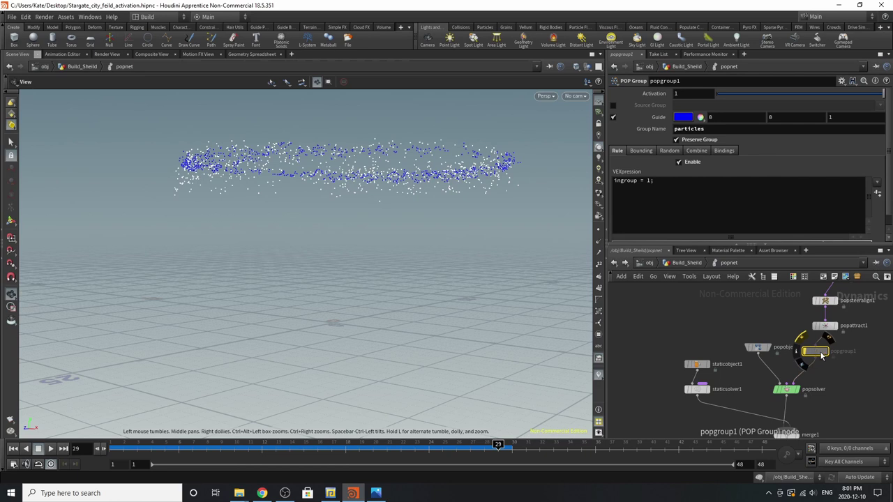
key("Delete")
key("l")
scroll(663, 351, "down", 4)
scroll(700, 390, "up", 1)
scroll(707, 398, "up", 4)
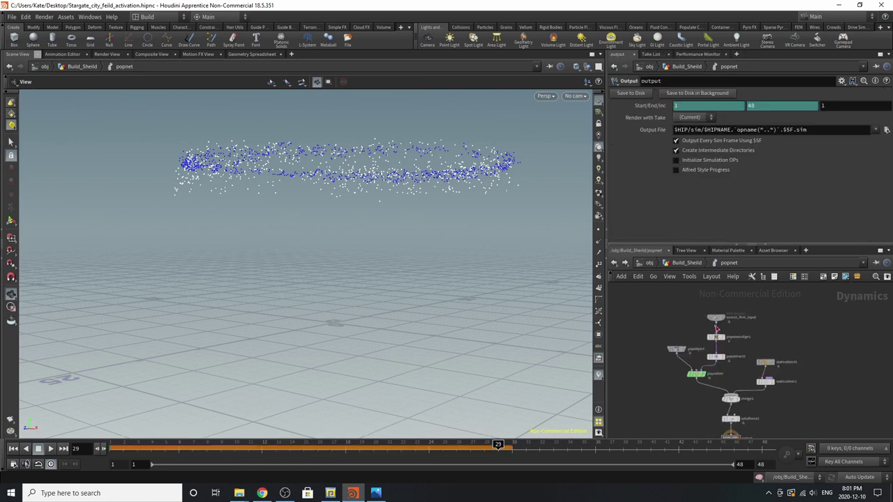
Play the popnet particle simulation from the first frame.
left_click(13, 17)
key("Escape")
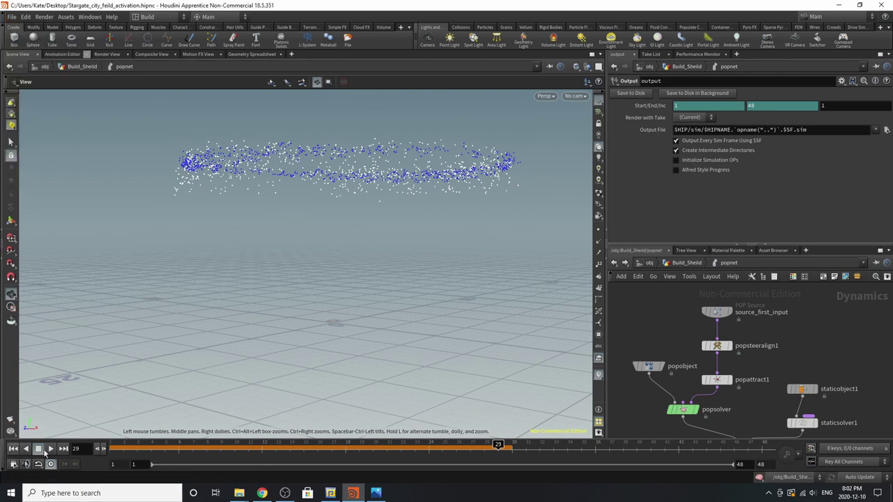
left_click(14, 448)
left_click(50, 450)
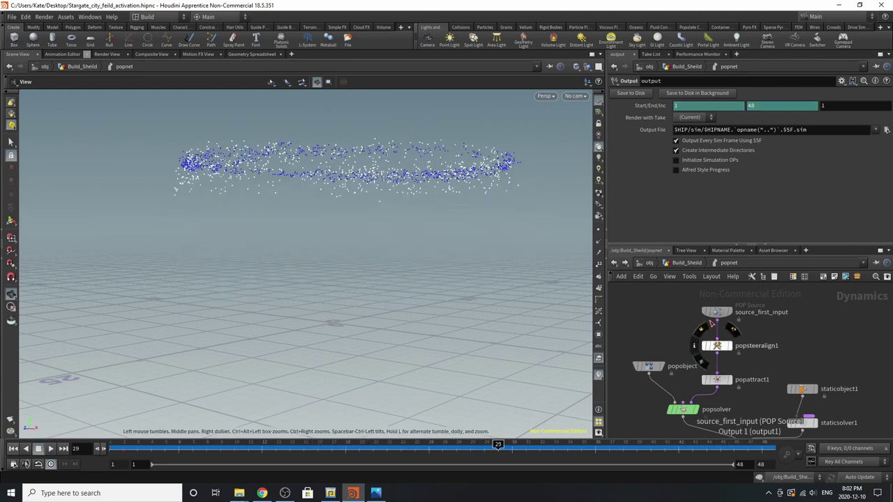
Examine the source and birth settings of popnet's source_first_input node.
left_click(716, 312)
scroll(713, 220, "up", 2)
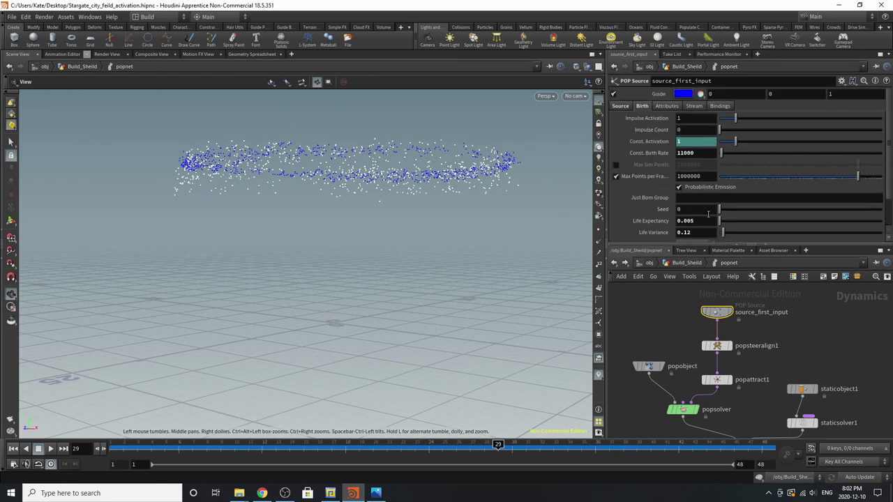
left_click(627, 108)
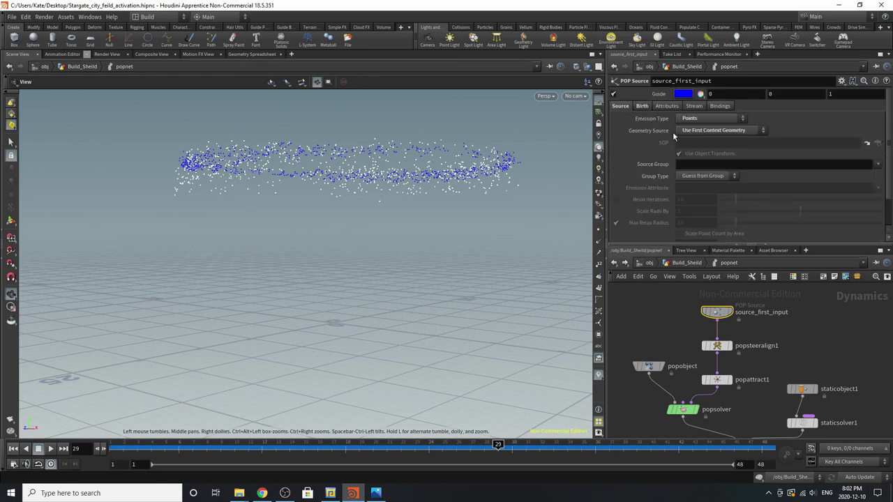
left_click(642, 106)
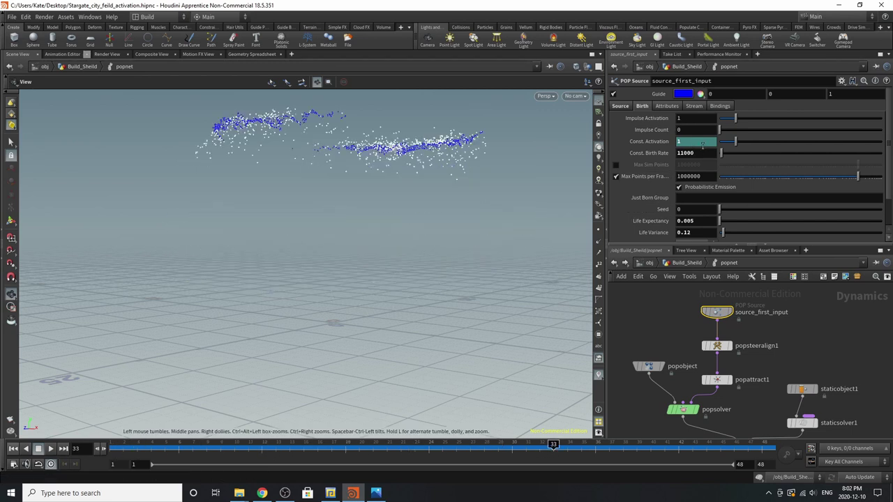
Remove the animation channel from source_first_input's Const. Activation and return to frame 1.
right_click(702, 144)
left_click(731, 243)
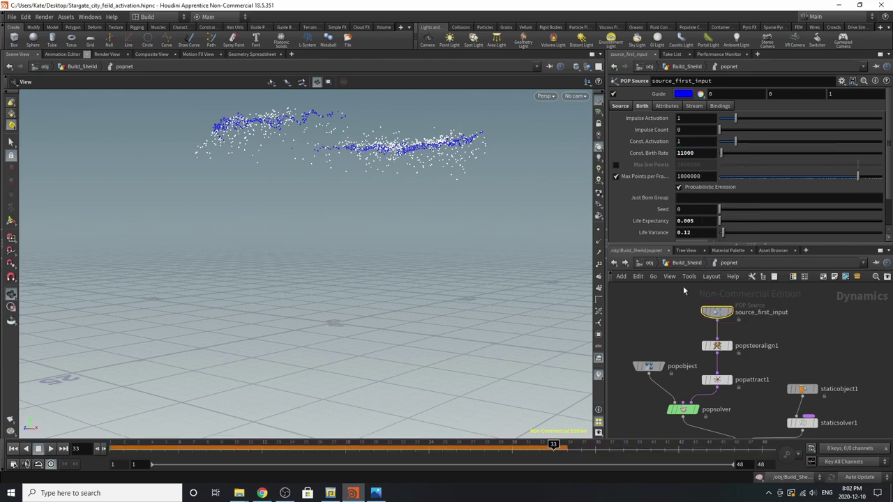
left_click(14, 450)
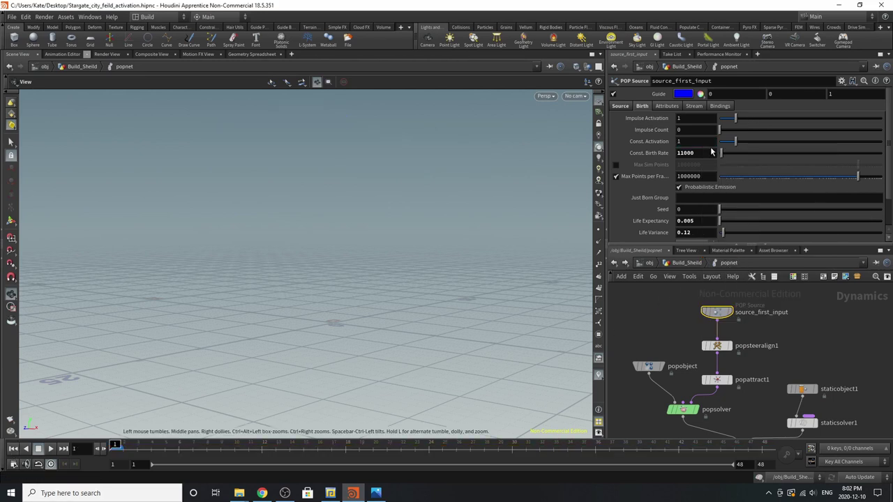
Review the source node's life settings, popsteeralign1's parameters, and popattract1's force and goal settings.
scroll(684, 183, "down", 1)
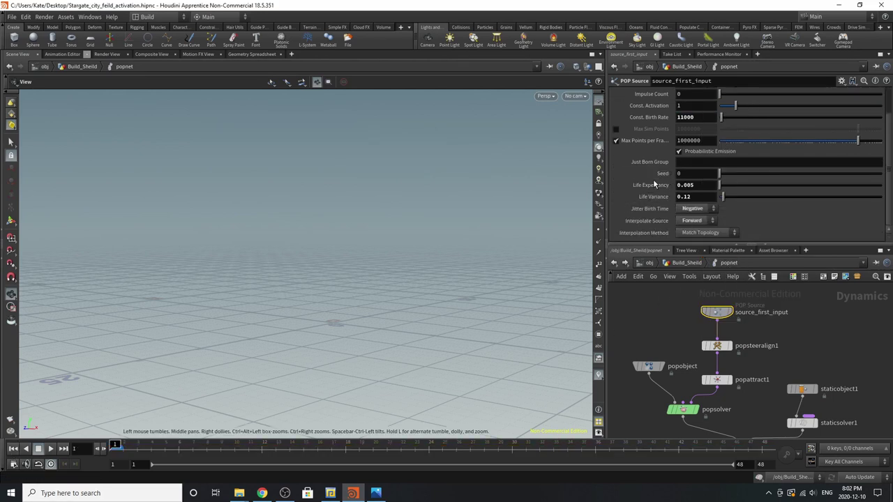
mouse_move(656, 207)
left_click(717, 345)
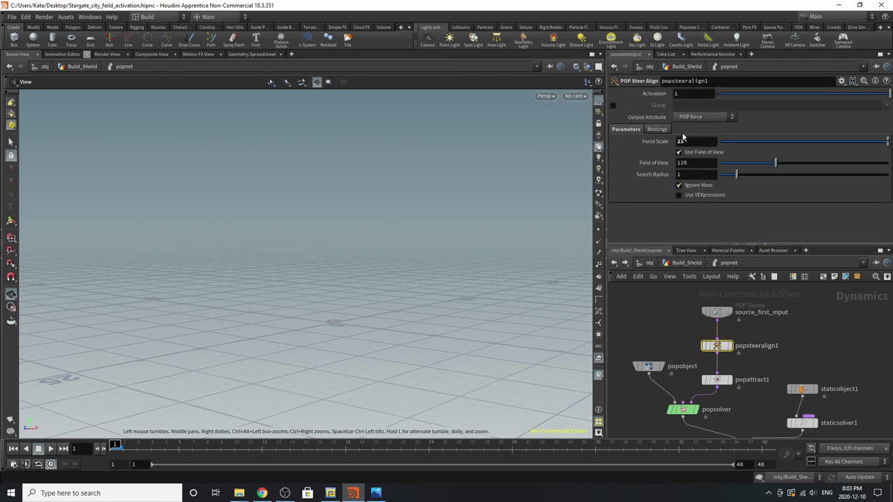
left_click(717, 379)
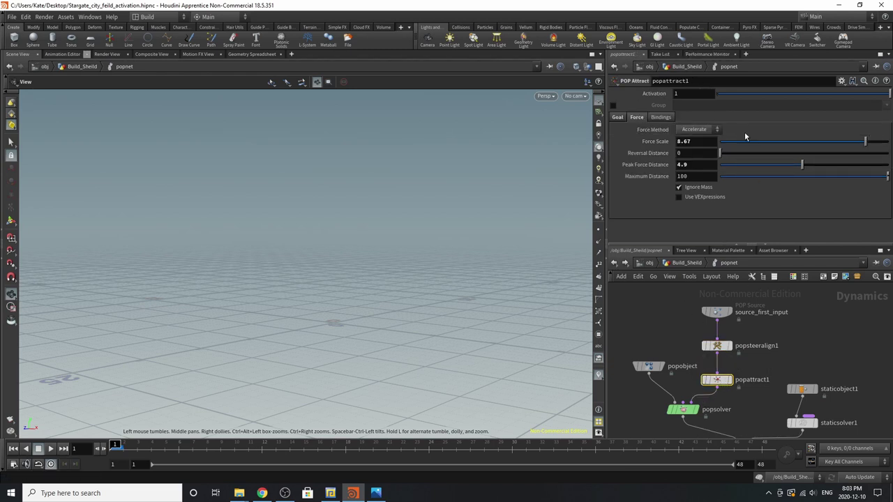
left_click(617, 118)
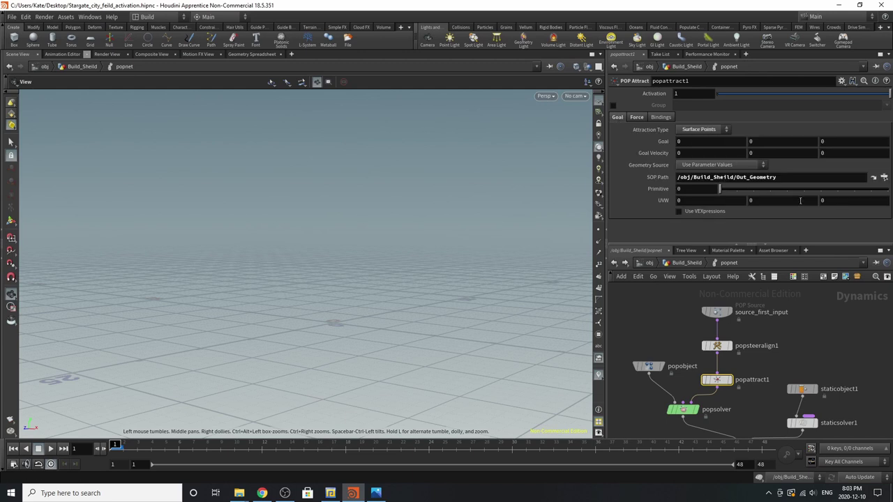
Jump to the Out_Geometry node referenced by popattract1, view it in Build_Sheild and reopen popnet.
left_click(873, 178)
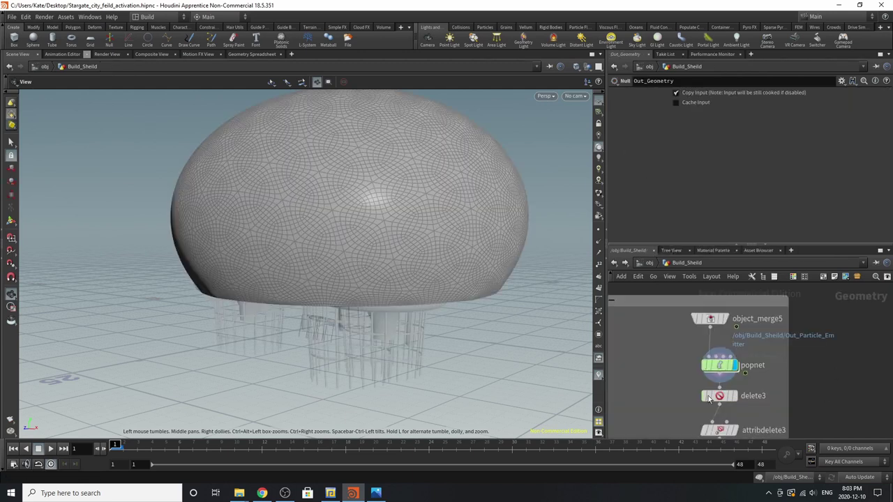
scroll(741, 407, "down", 5)
scroll(738, 408, "up", 5)
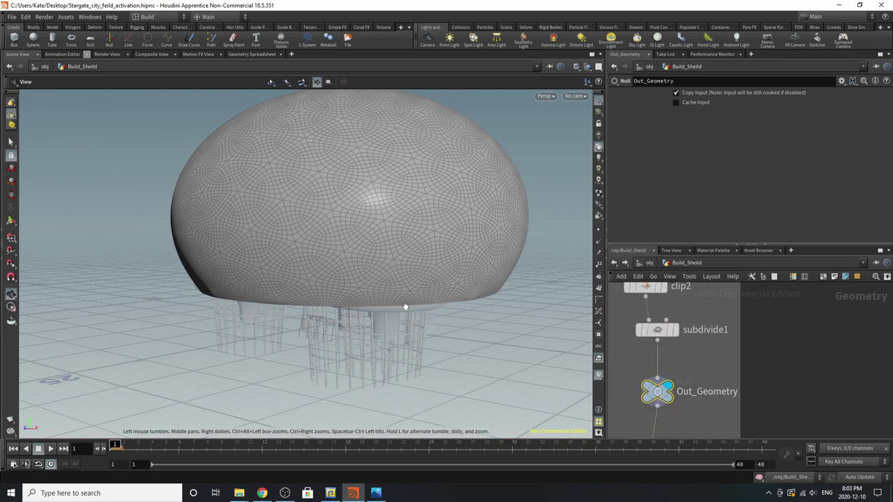
scroll(754, 406, "down", 6)
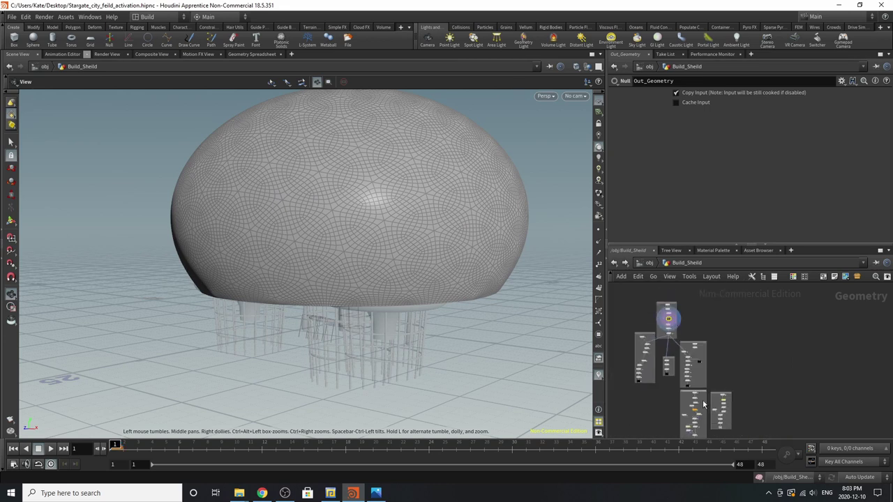
scroll(753, 407, "up", 3)
double_click(736, 391)
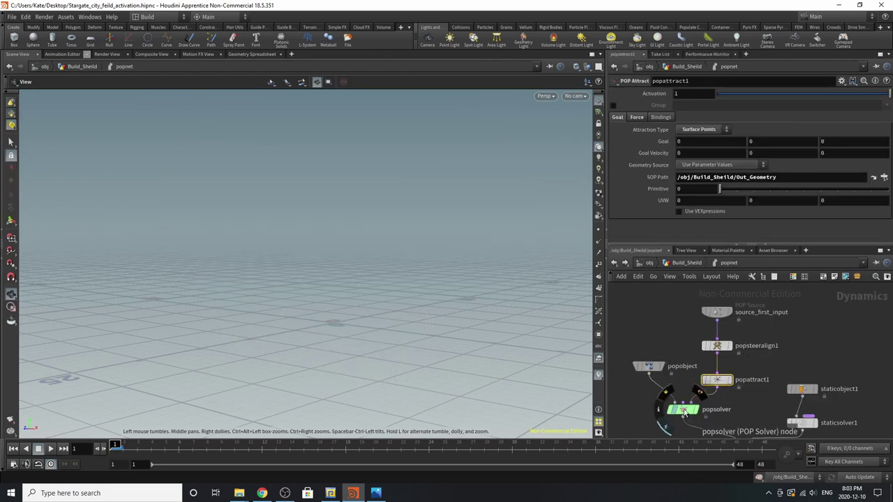
Examine popsolver's collision behavior settings with the node kept active, and show popobject's parameters.
left_click(671, 410)
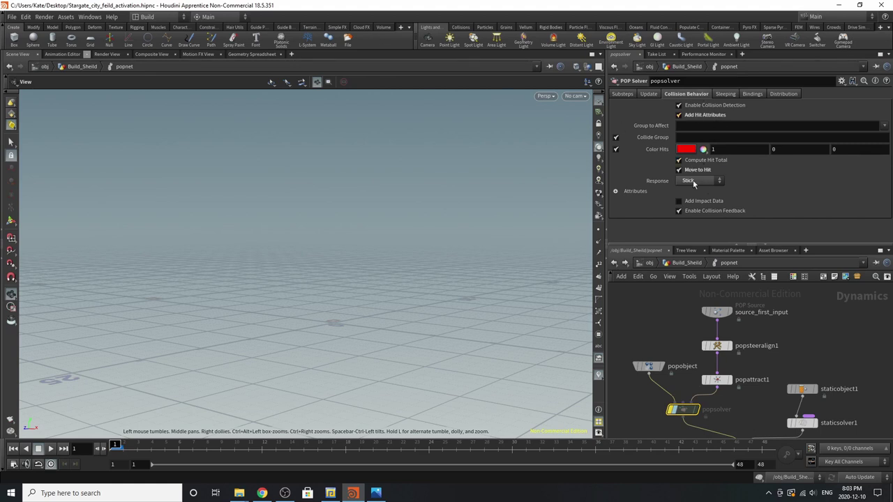
left_click(668, 412)
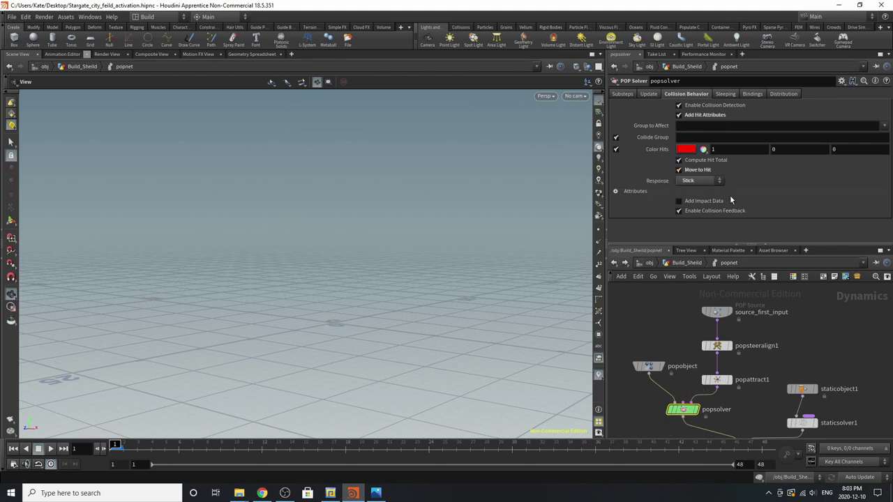
left_click(649, 368)
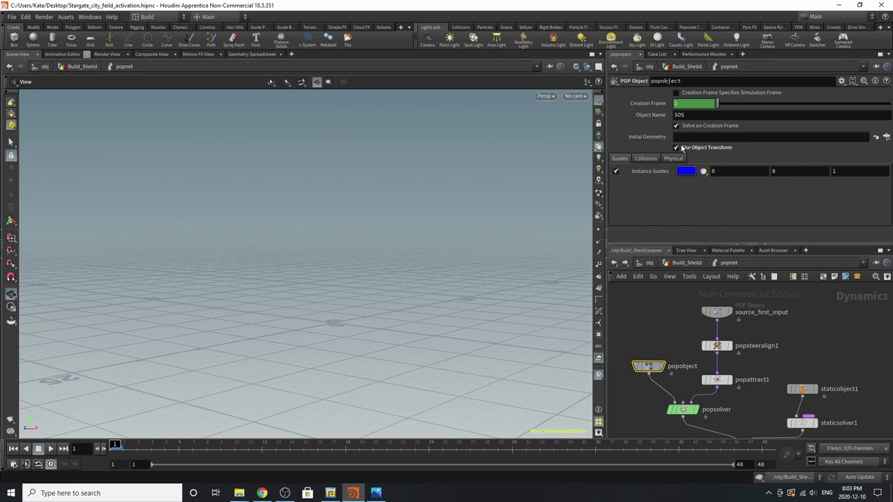
Review staticobject1's parameters, comparing its SOP path with the one used by popattract1.
scroll(685, 378, "down", 4)
scroll(690, 413, "up", 4)
scroll(822, 362, "up", 1)
scroll(740, 308, "down", 2)
scroll(773, 345, "up", 2)
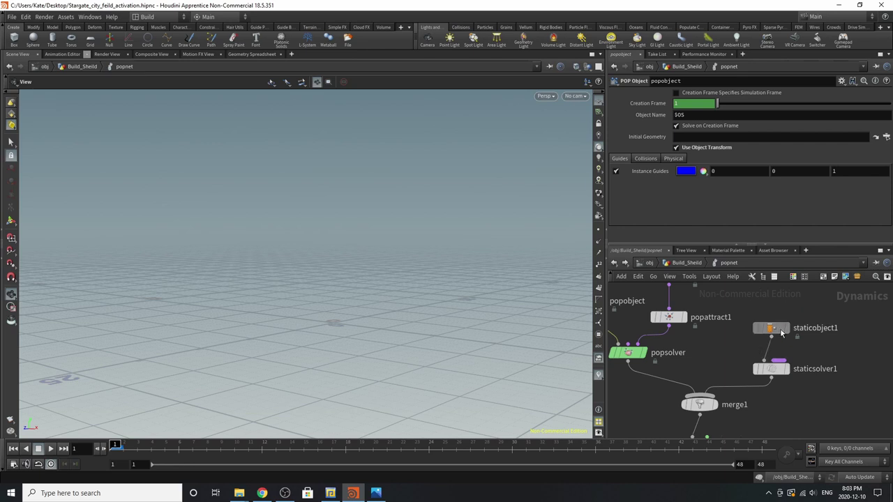
left_click(775, 329)
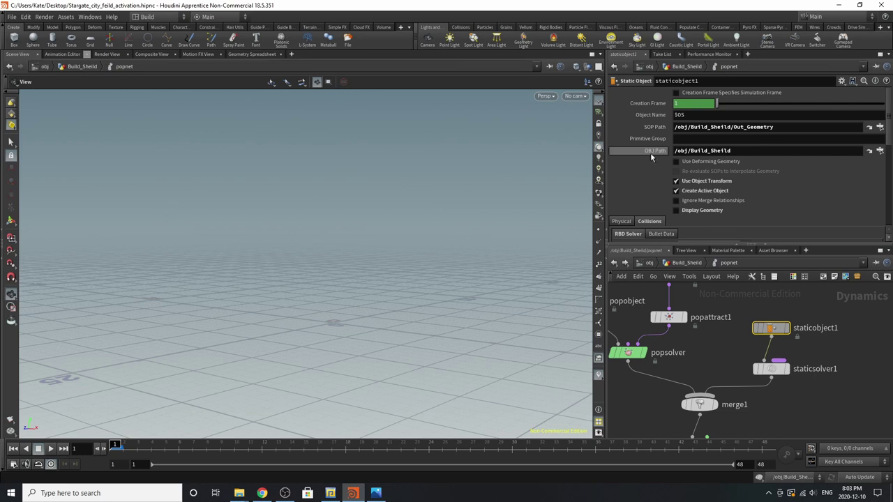
scroll(694, 404, "down", 2)
left_click(676, 350)
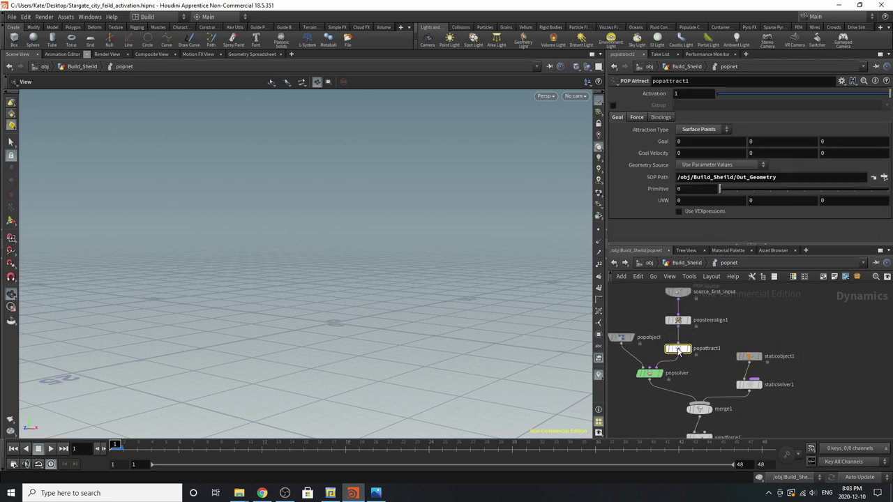
left_click(749, 357)
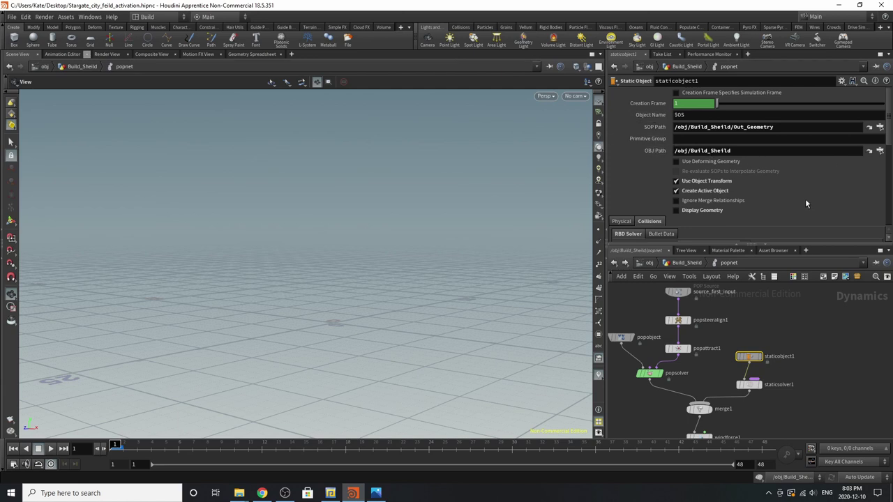
left_click(719, 214)
scroll(789, 380, "up", 4)
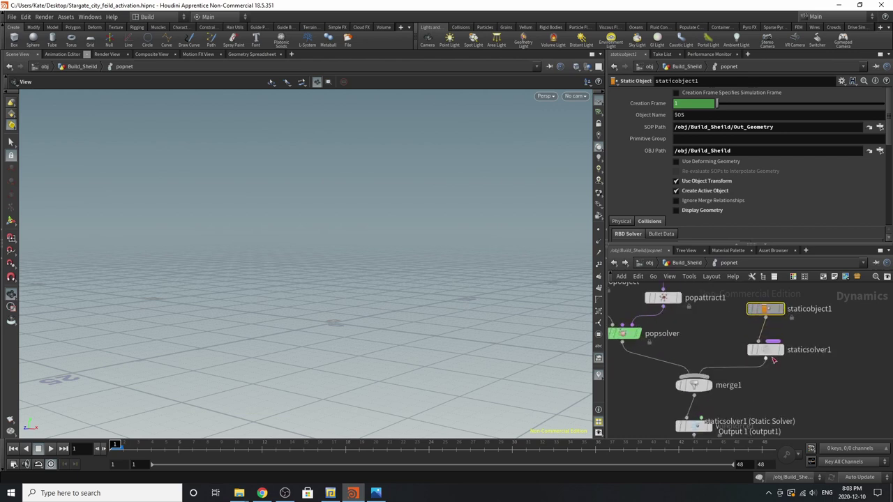
Examine the parameters of staticsolver1, merge1 and windforce1 along the end of the popnet network.
left_click(765, 351)
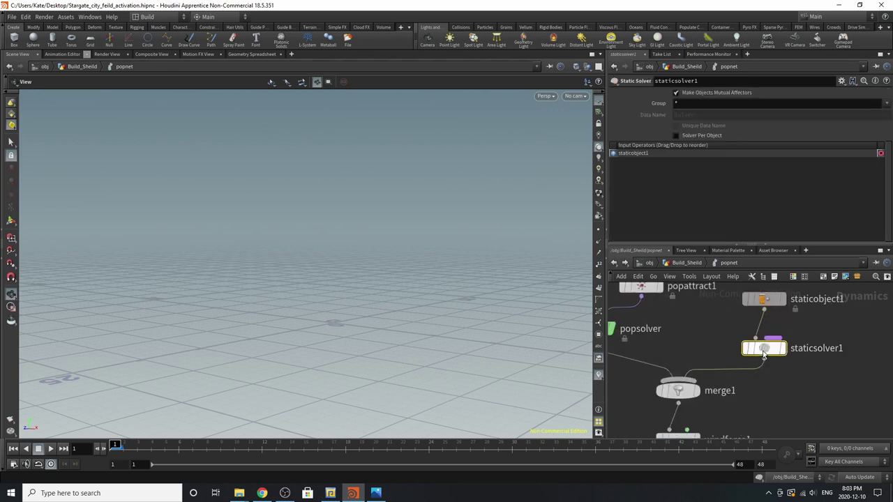
left_click(678, 389)
scroll(680, 398, "down", 3)
scroll(680, 401, "up", 3)
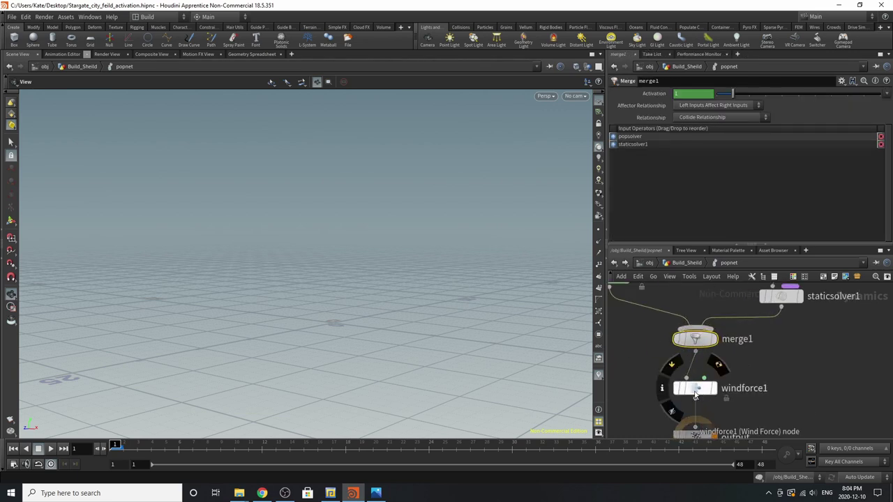
left_click(695, 391)
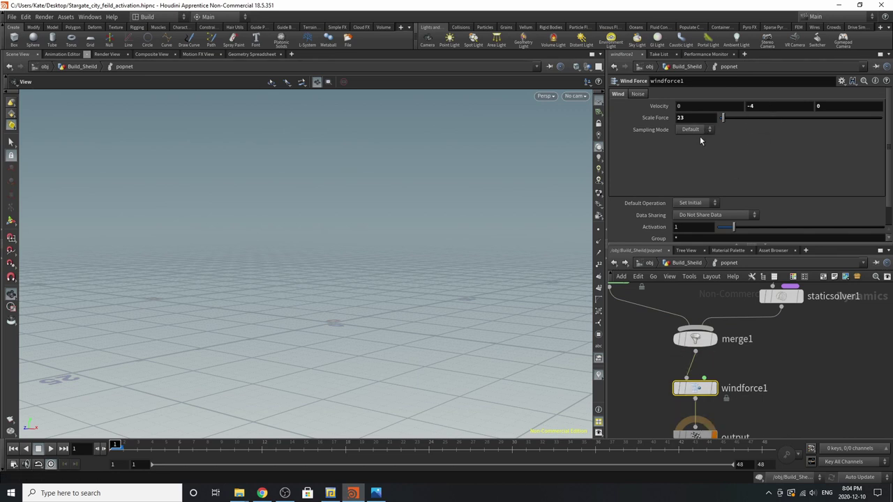
scroll(719, 360, "down", 3)
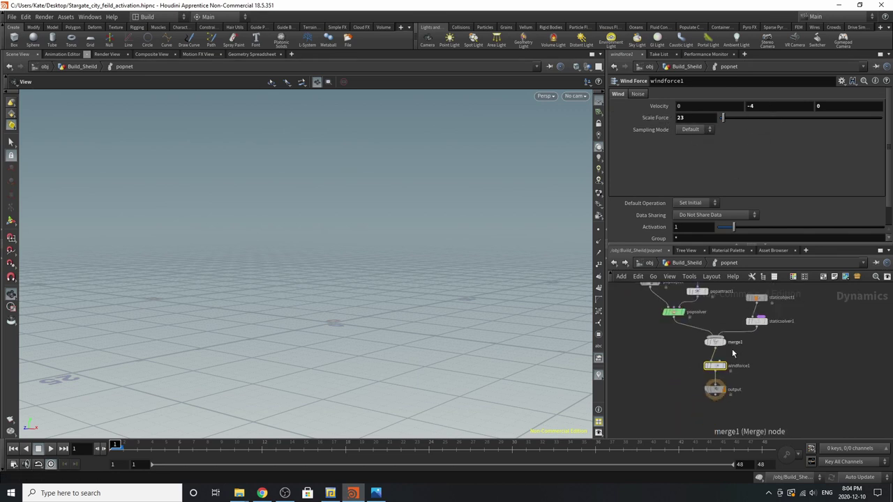
scroll(719, 349, "up", 2)
Return to Build_Sheild, display delete3's output below popnet and review its group and delete settings.
left_click(687, 262)
scroll(697, 341, "up", 4)
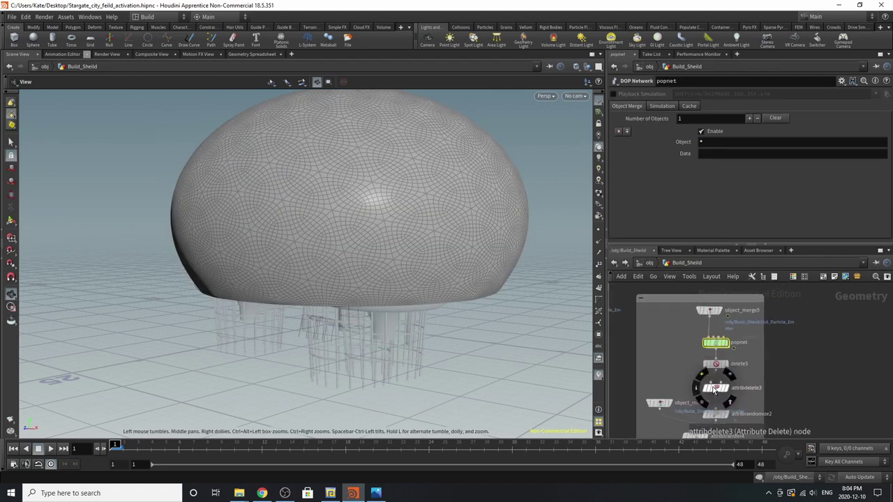
left_click(726, 363)
left_click(706, 369)
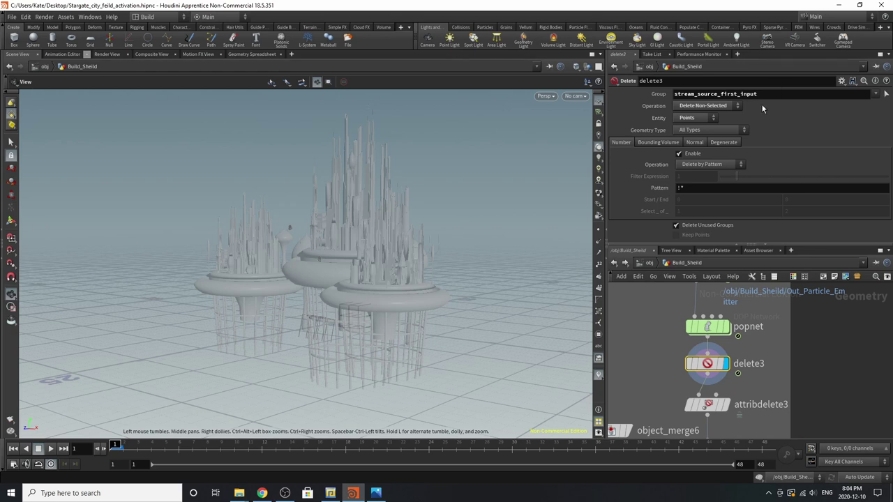
scroll(669, 357, "down", 2)
scroll(682, 404, "up", 3)
scroll(727, 381, "up", 1)
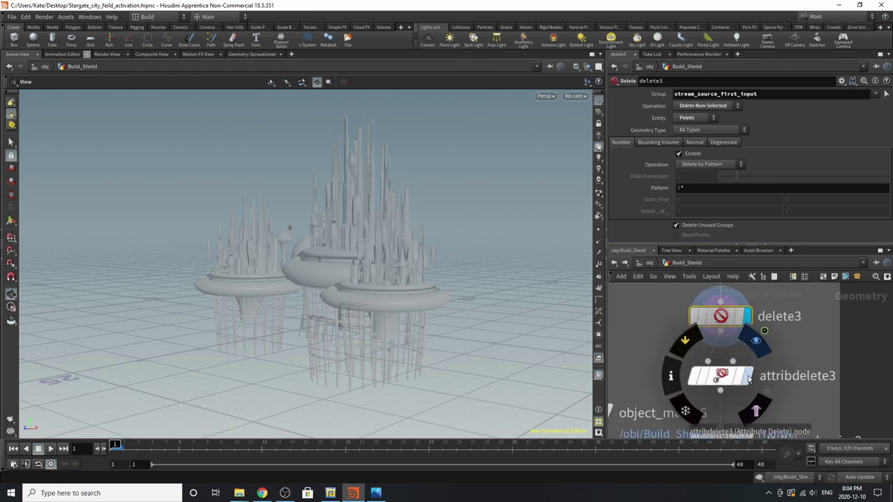
Display attribdelete3's output at frame 21 with point display turned on, and review its point attribute pattern.
left_click(726, 380)
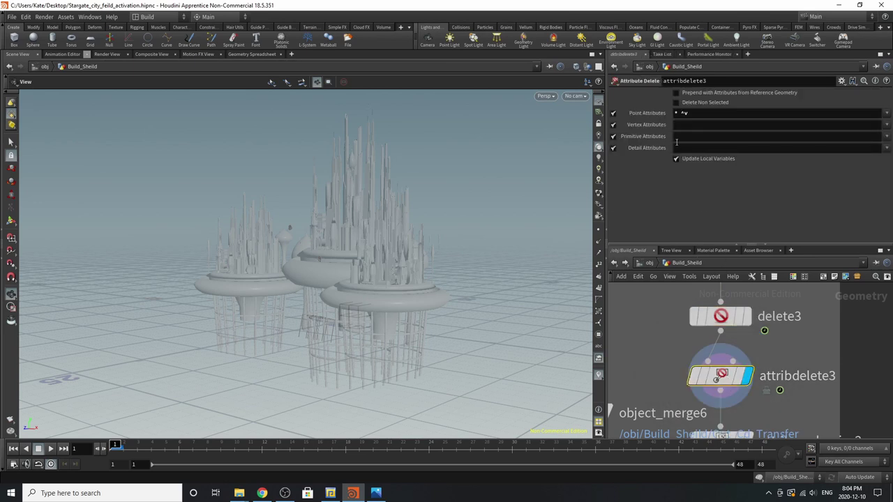
left_click(389, 448)
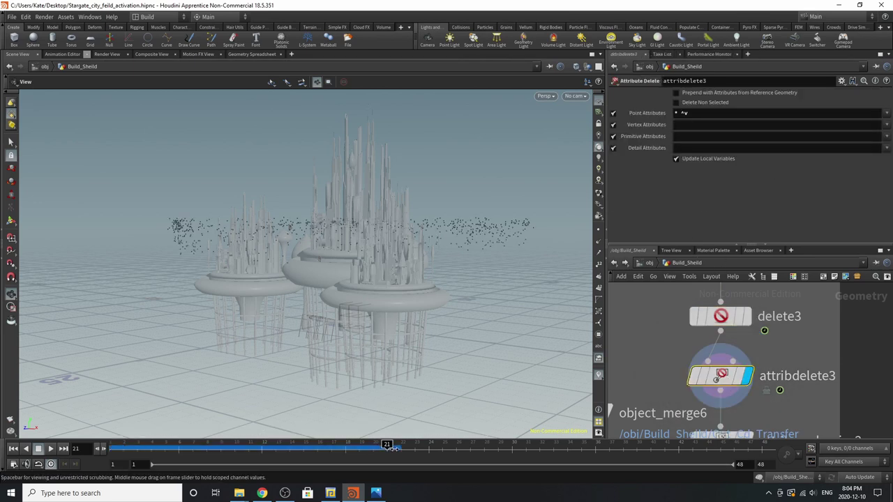
scroll(667, 291, "down", 3)
scroll(699, 377, "up", 2)
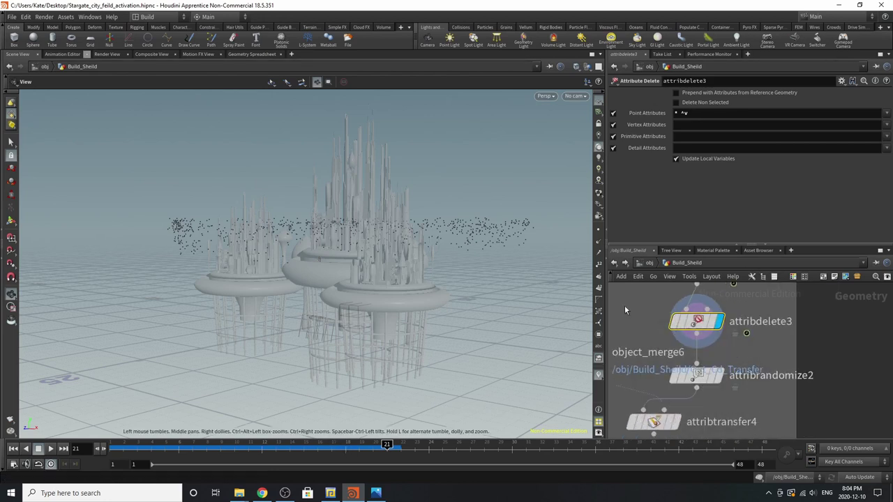
left_click(597, 230)
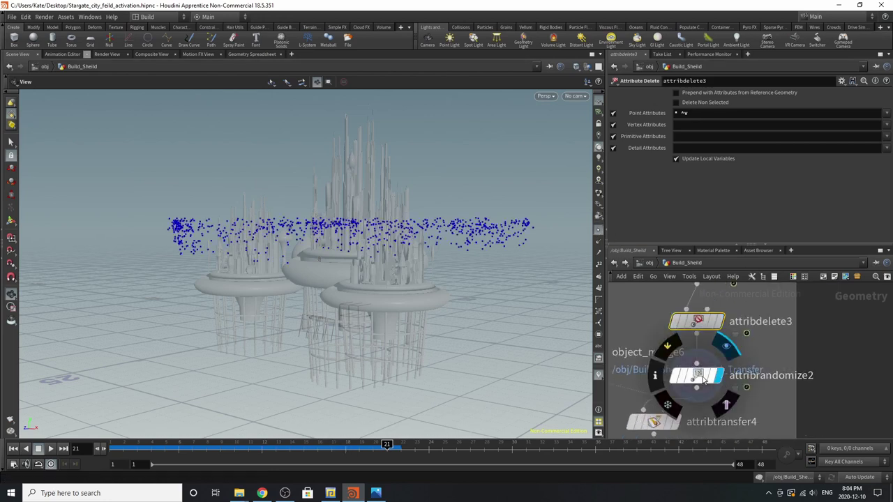
Display attribrandomize2 and attribtransfer4 in turn, reviewing their settings, and scrub the timeline to frame 28.
left_click(718, 376)
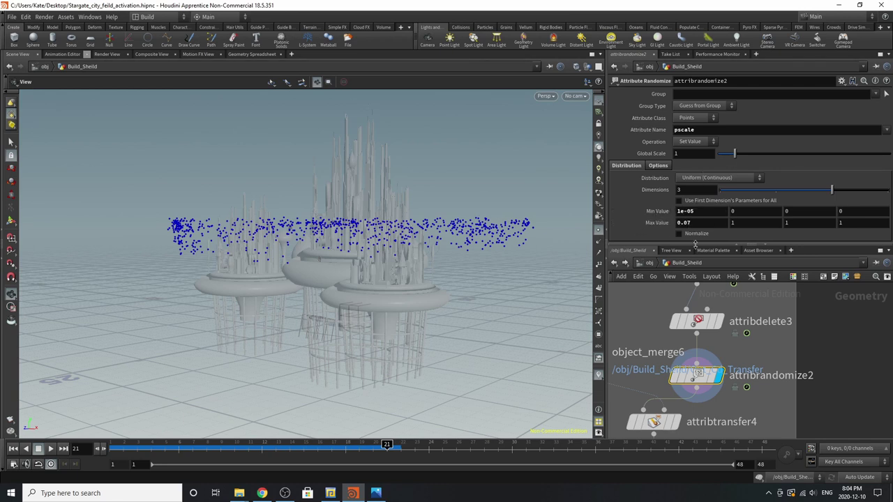
scroll(744, 326, "down", 4)
scroll(702, 330, "up", 3)
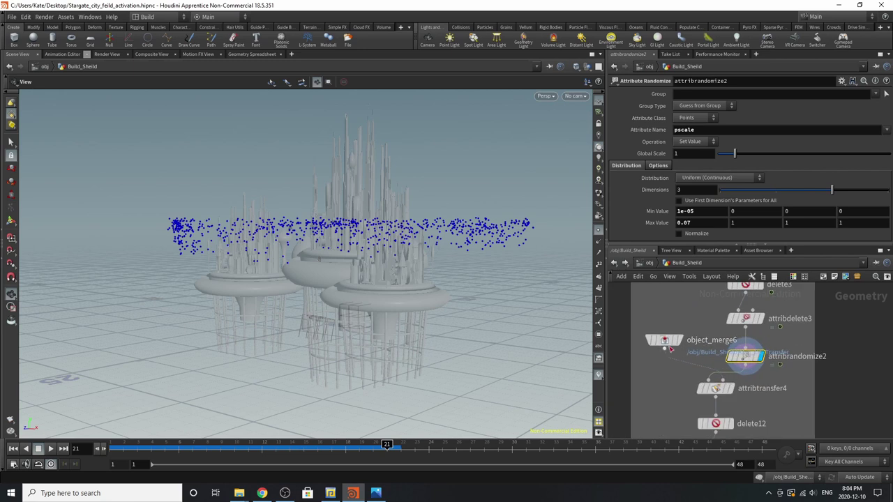
left_click(718, 389)
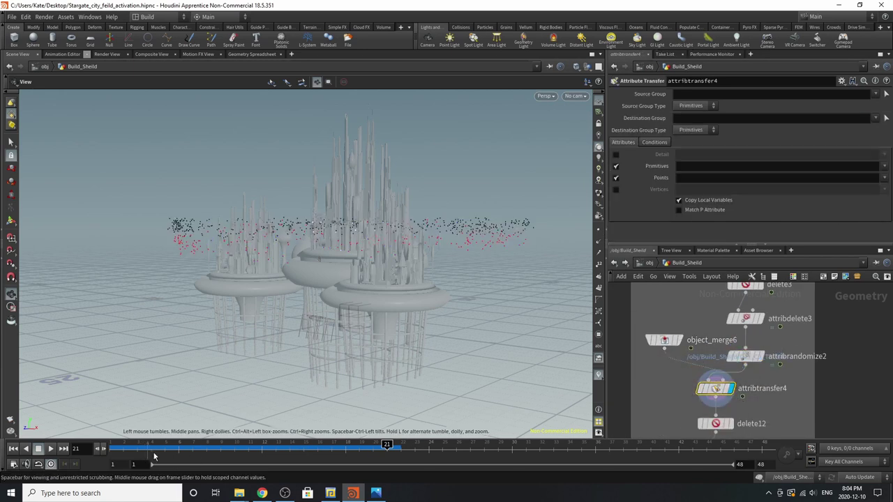
left_click_drag(175, 450, 495, 452)
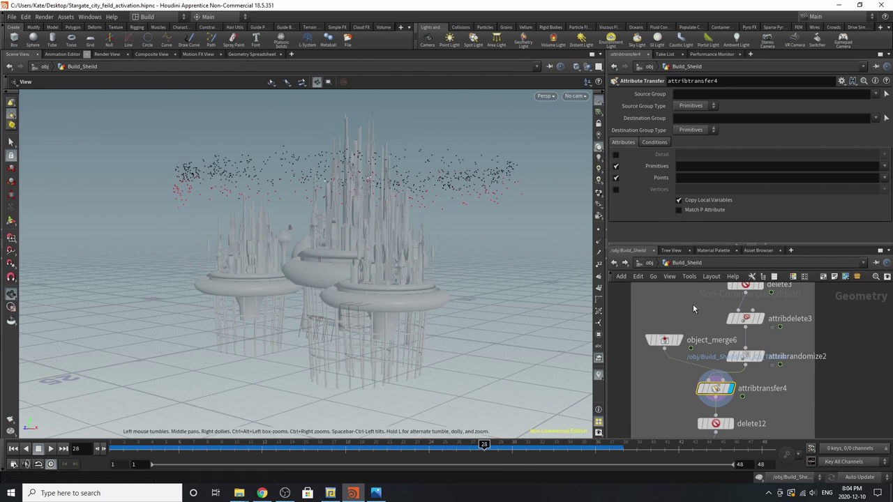
Display delete12 and attribdelete4 in turn to review the color-based filter expression and the removed point attribute.
middle_click_drag(737, 411, 715, 364)
scroll(716, 364, "up", 1)
left_click(707, 377)
left_click(690, 381)
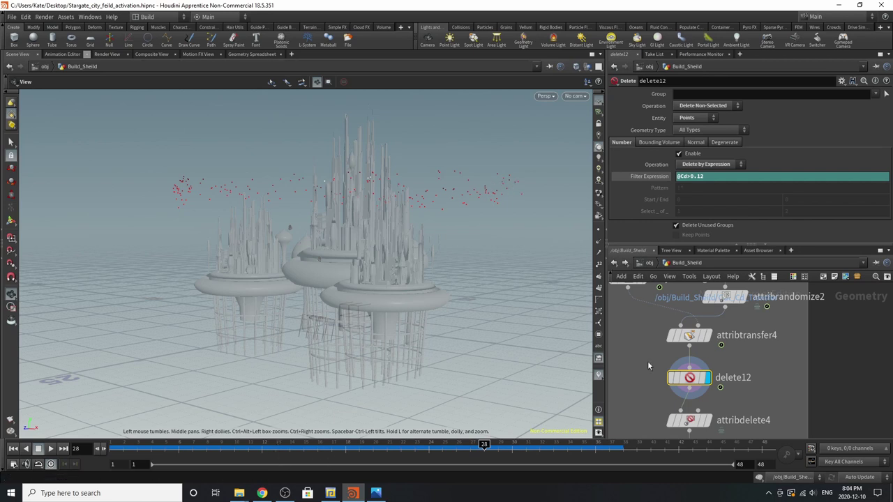
scroll(647, 361, "down", 2)
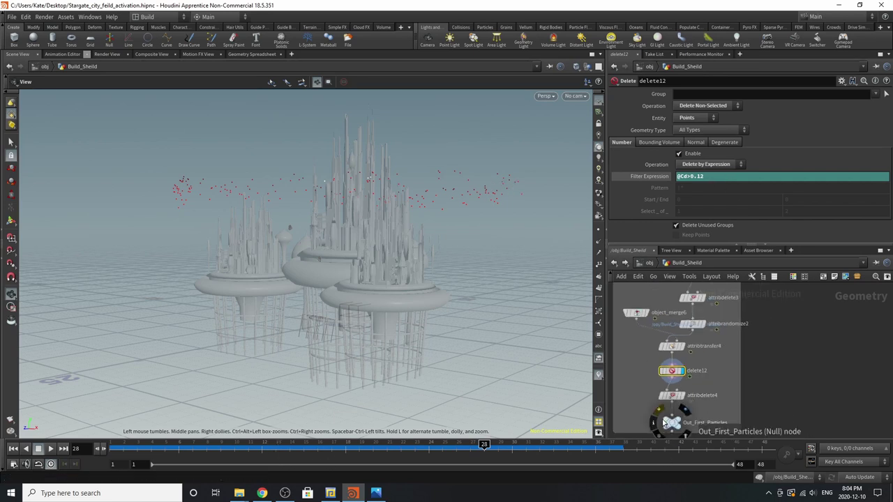
scroll(675, 433, "up", 3)
left_click(683, 381)
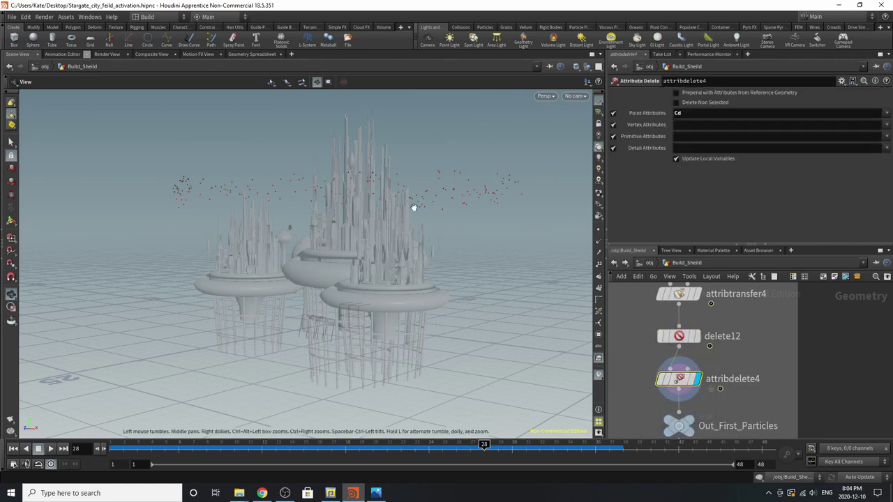
Display the Out_First_Particles null and check the node color palette.
scroll(687, 363, "down", 2)
scroll(687, 372, "up", 3)
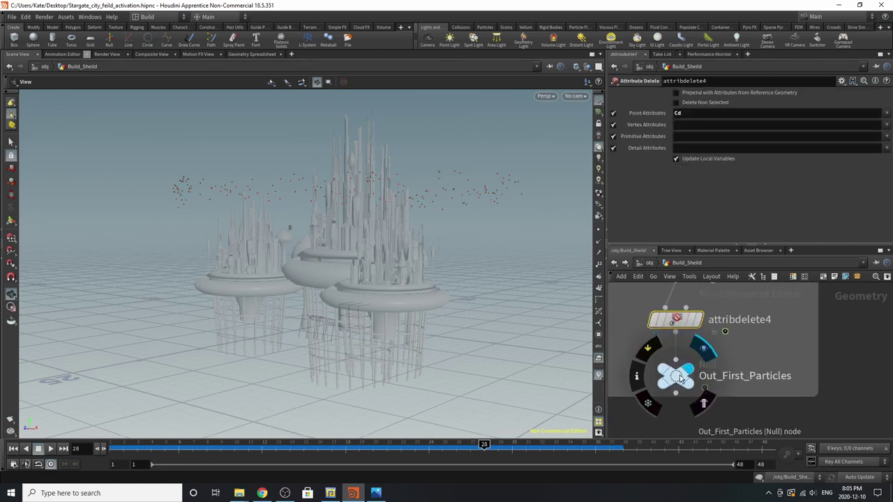
left_click(681, 375)
key("c")
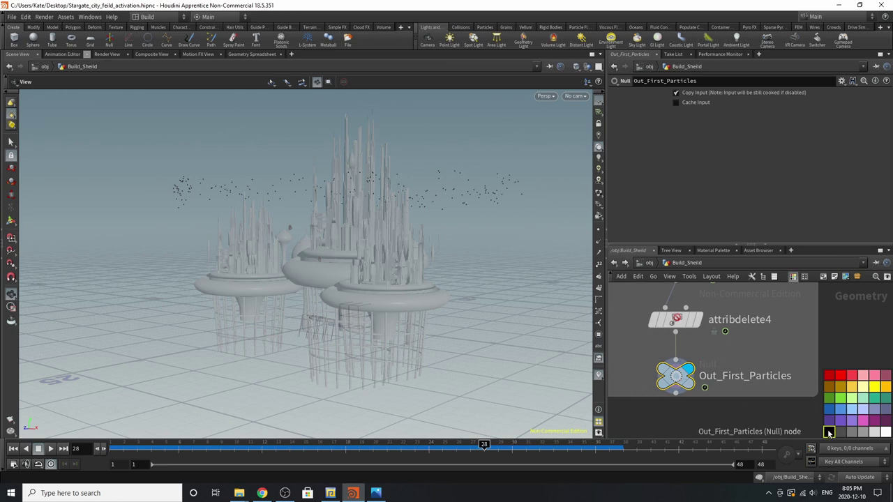
key("c")
Return to the object level, turn on Render_Mesh's display and go inside to its object_merge1.
left_click(642, 268)
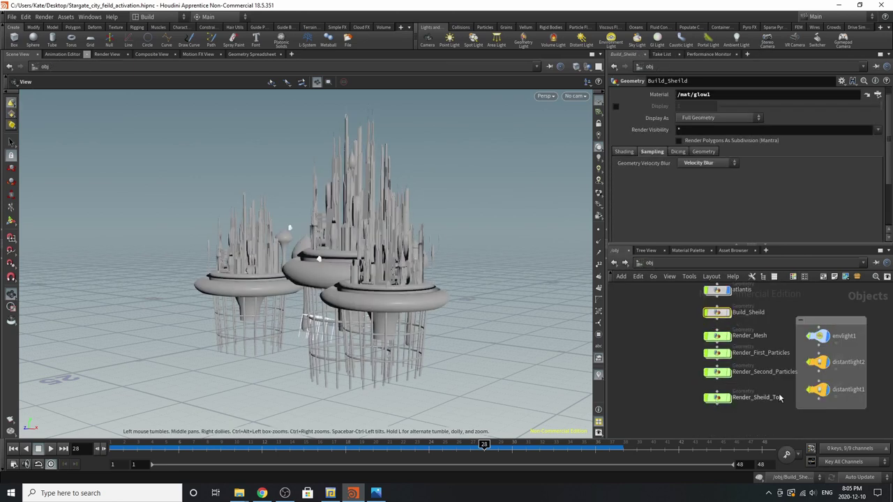
scroll(781, 397, "up", 3)
scroll(645, 420, "down", 2)
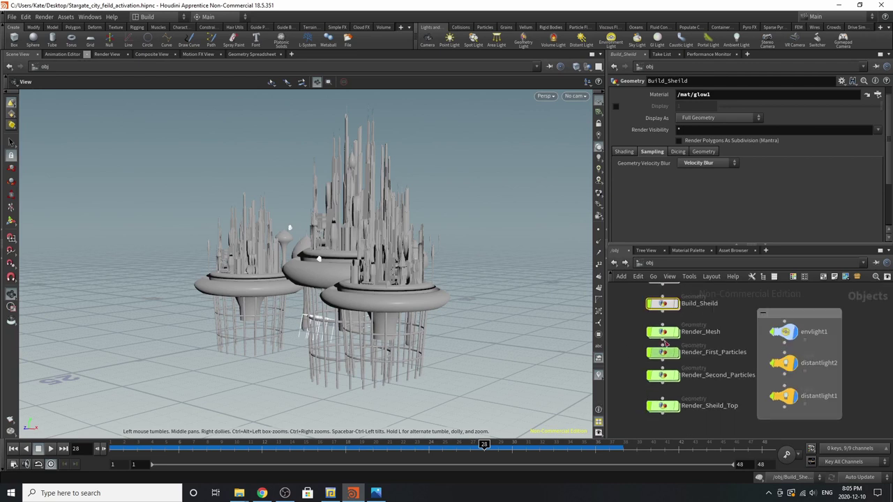
left_click(663, 332)
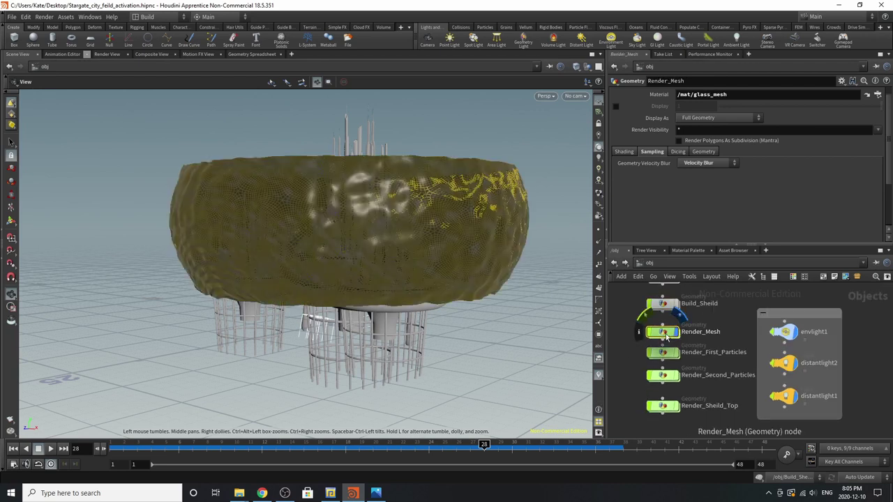
double_click(665, 334)
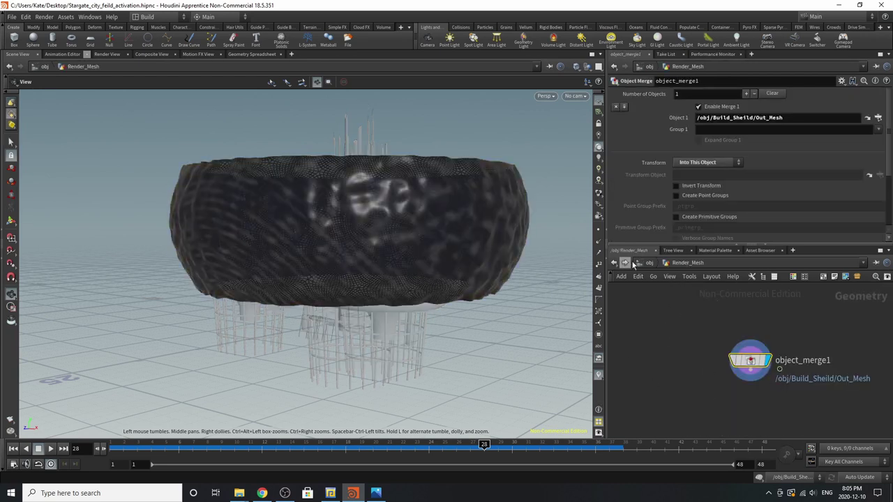
Turn on Render_First_Particles' display at the object level, go inside it and reposition its object_merge1 node.
left_click(638, 263)
double_click(666, 359)
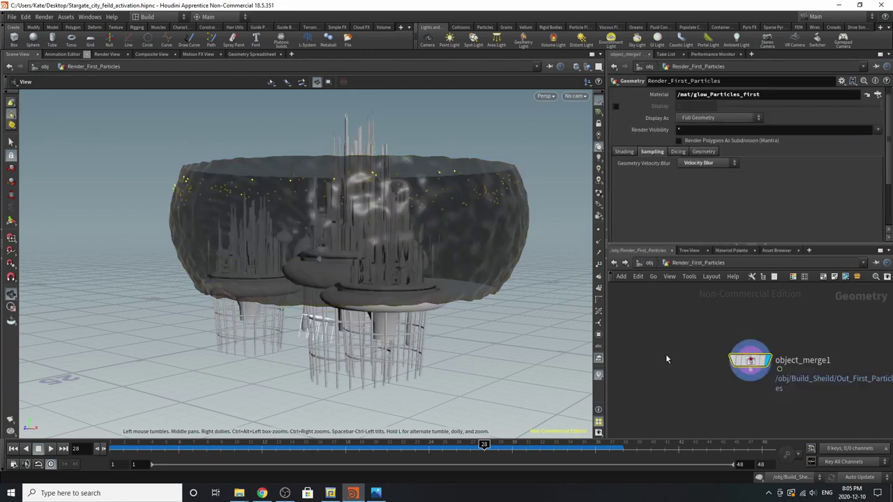
left_click_drag(752, 362, 698, 361)
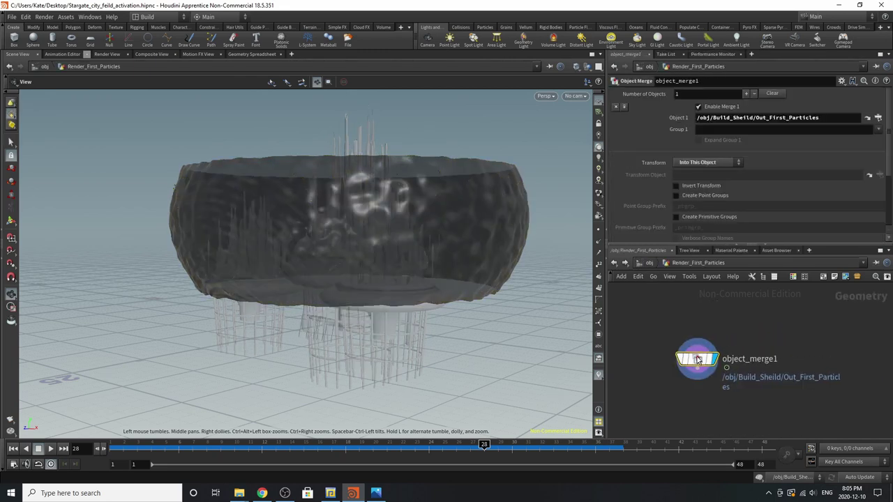
Turn on Render_Second_Particles' display at the object level, go inside it and reposition its object_merge1 node.
left_click(646, 264)
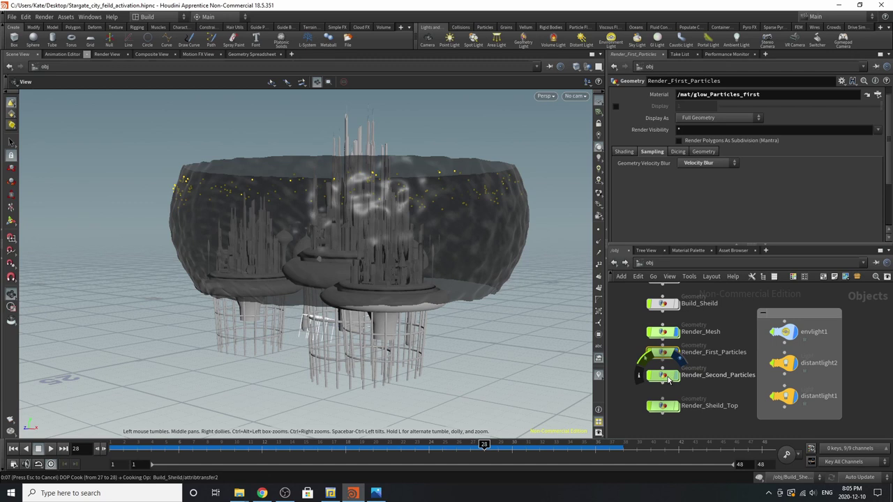
double_click(665, 377)
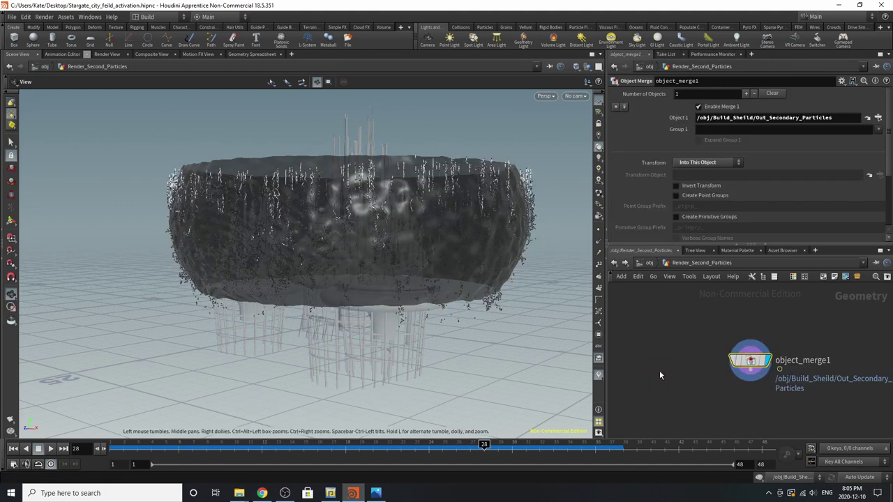
left_click_drag(761, 364, 728, 353)
Turn on Render_Sheild_Top's display, reposition the object_merge1 node inside it and return to the object level.
left_click(651, 262)
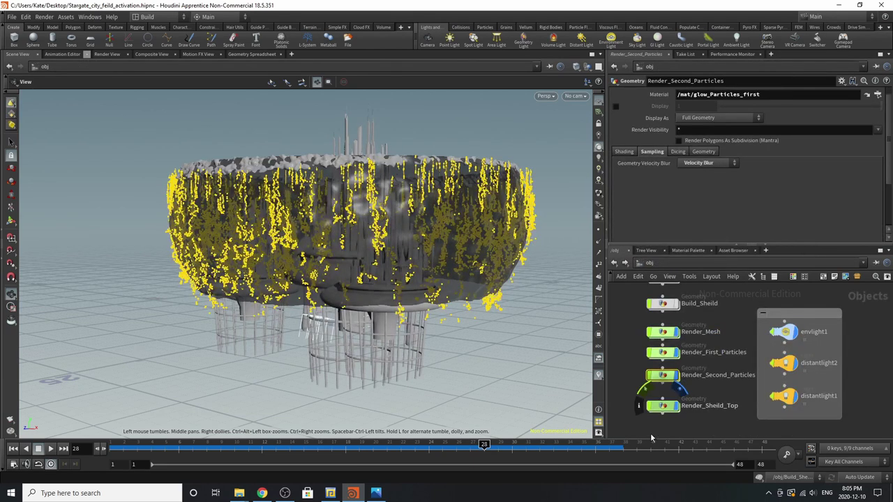
double_click(663, 406)
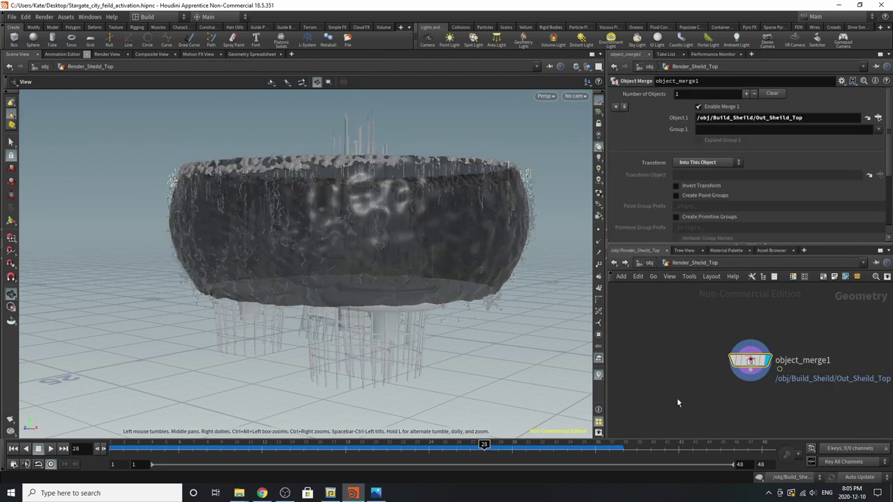
left_click_drag(730, 356, 706, 352)
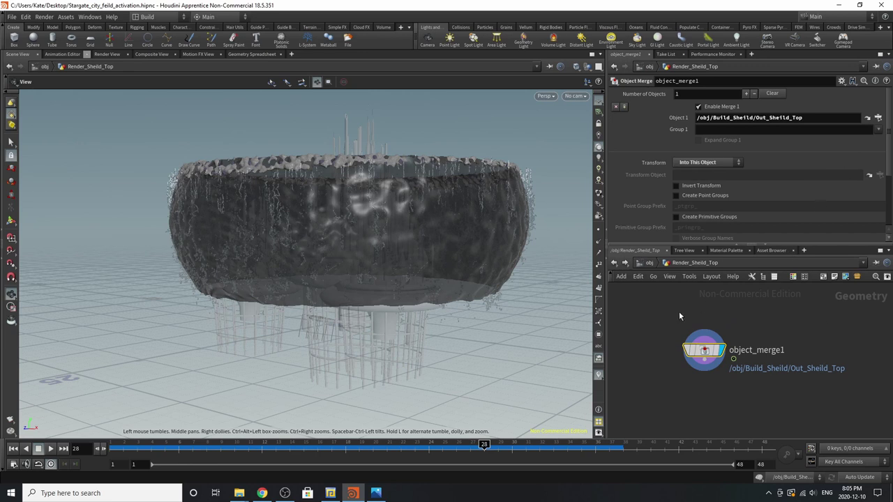
left_click(648, 263)
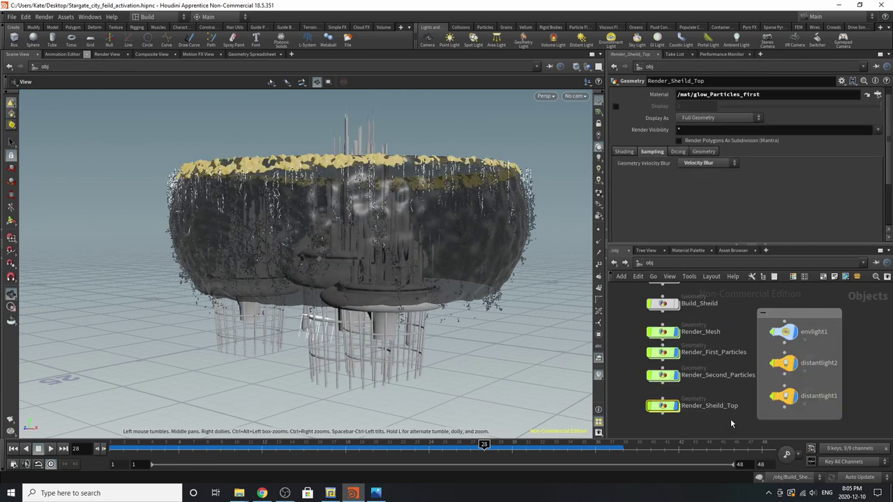